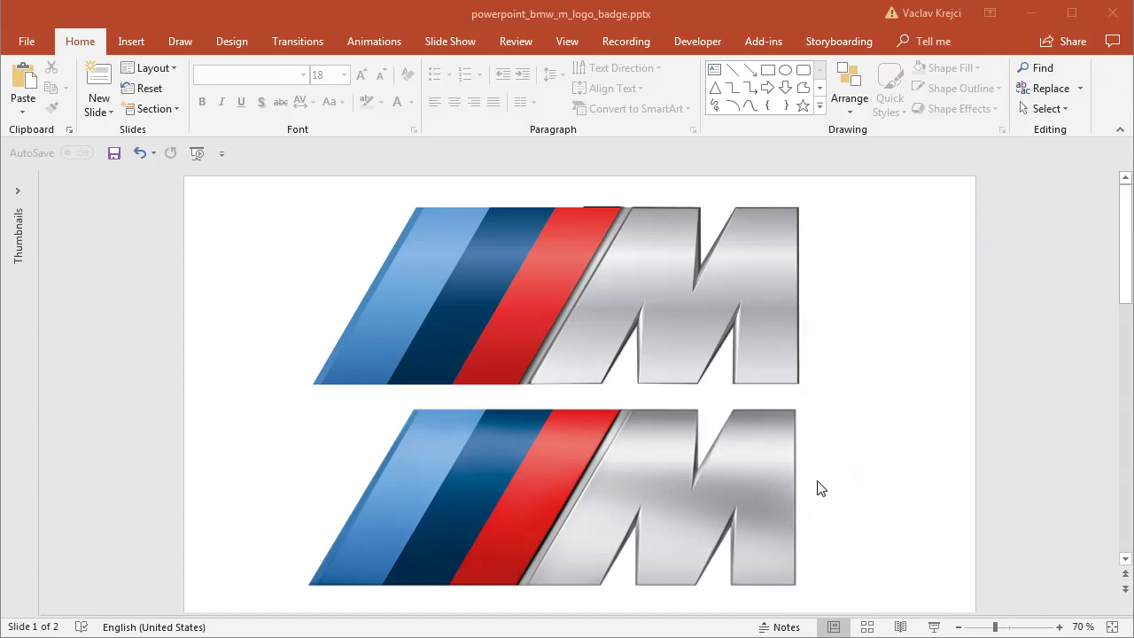
- Inspect the separate M and stripe shapes that make up the finished badge on slide 1
click(725, 482)
click(660, 261)
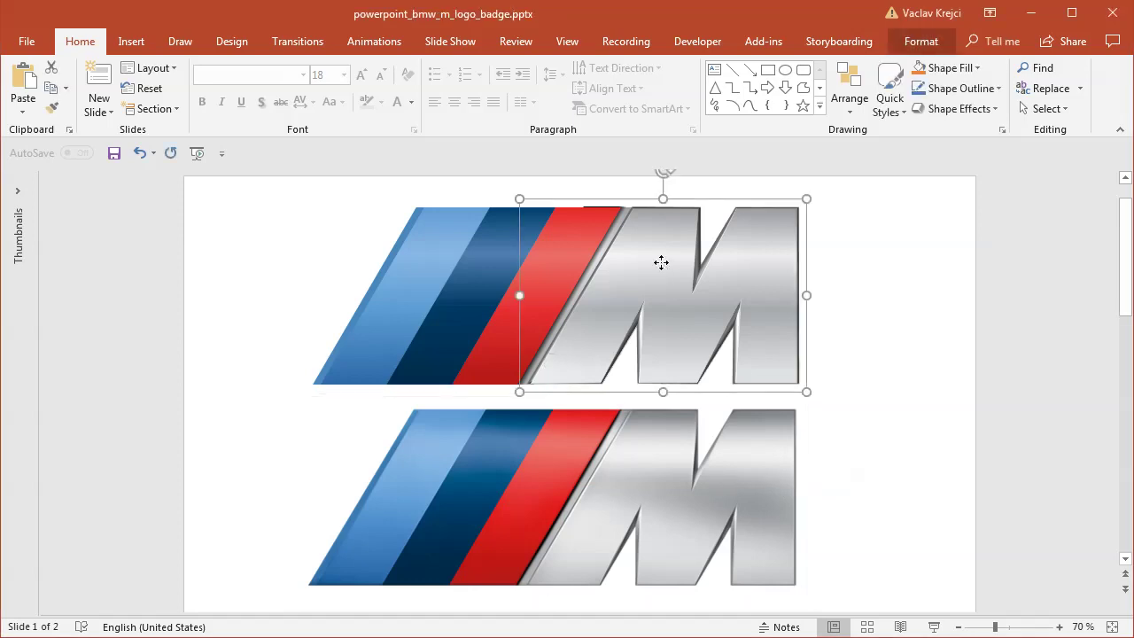
click(560, 263)
click(420, 265)
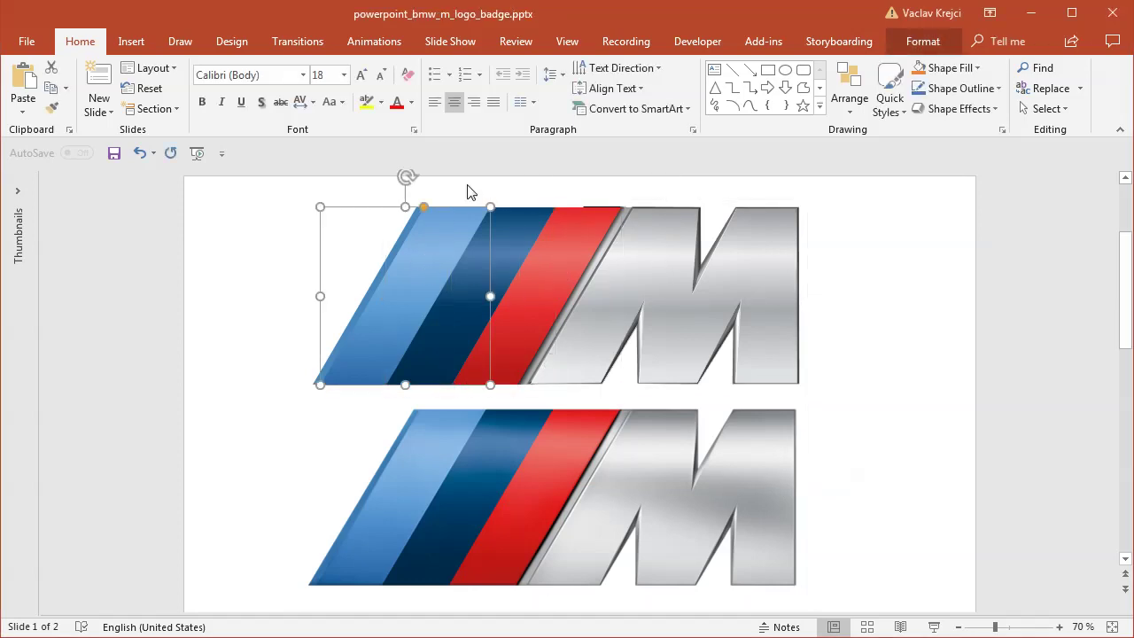
click(863, 271)
- Examine the reference badge on slide 2 at 150 % zoom with the whole silver M in view
scroll(883, 267, down, 1)
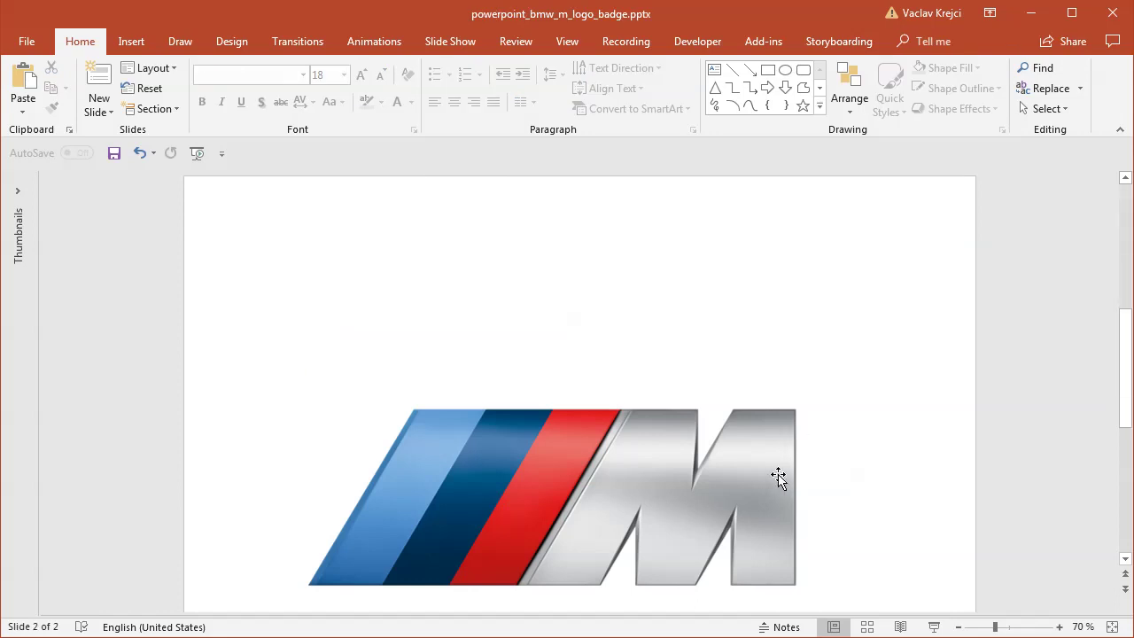
click(1020, 627)
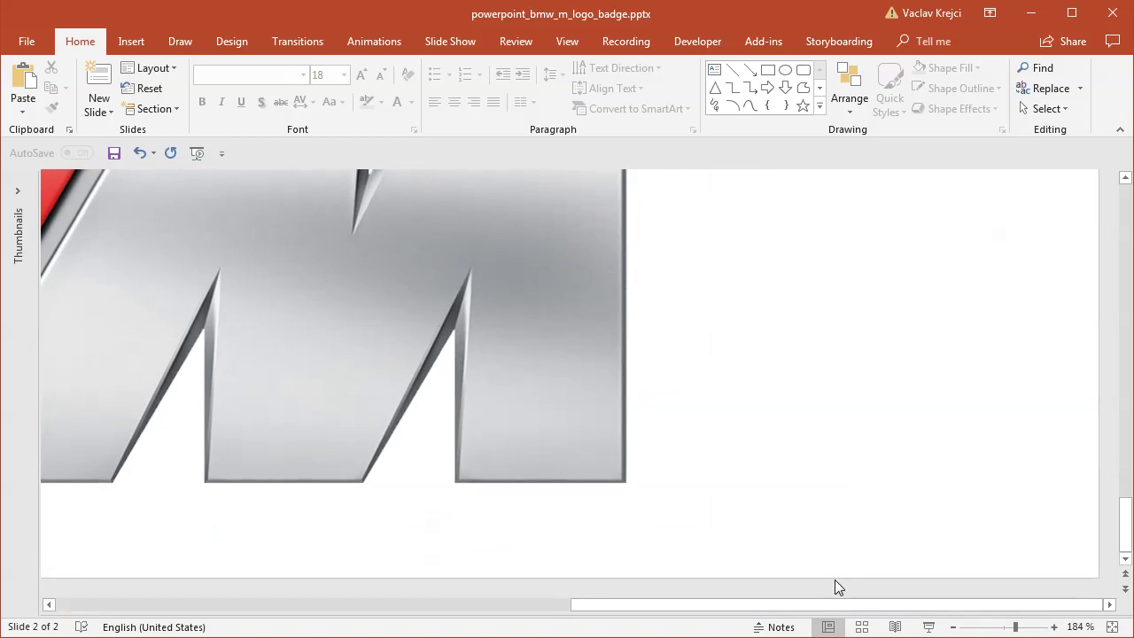
click(952, 626)
click(953, 627)
click(953, 626)
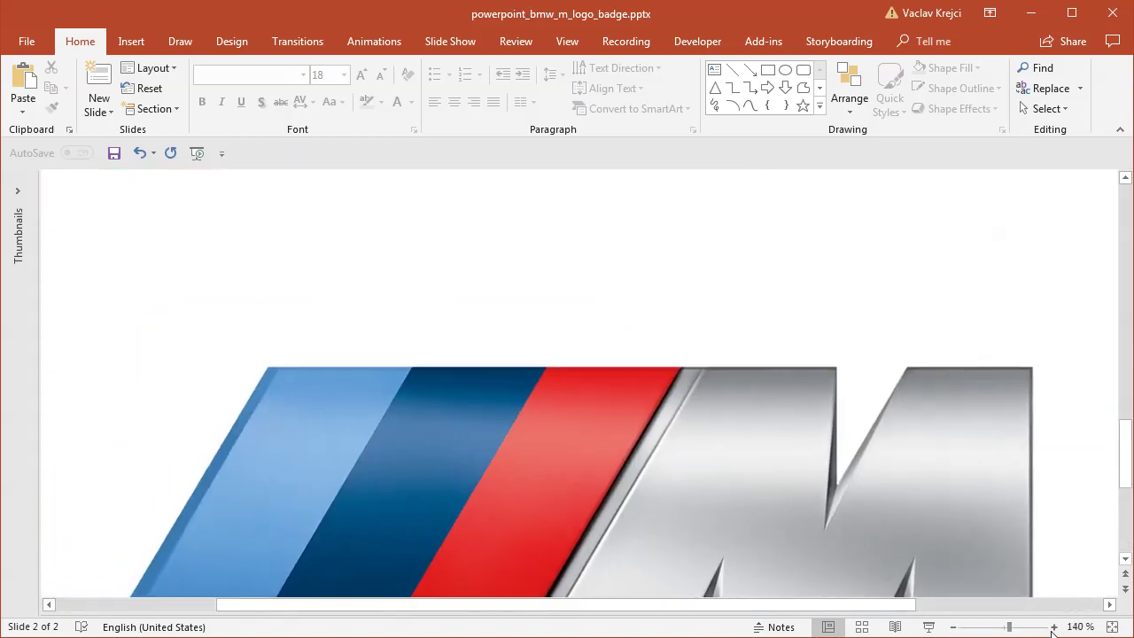
click(1054, 626)
click(1055, 626)
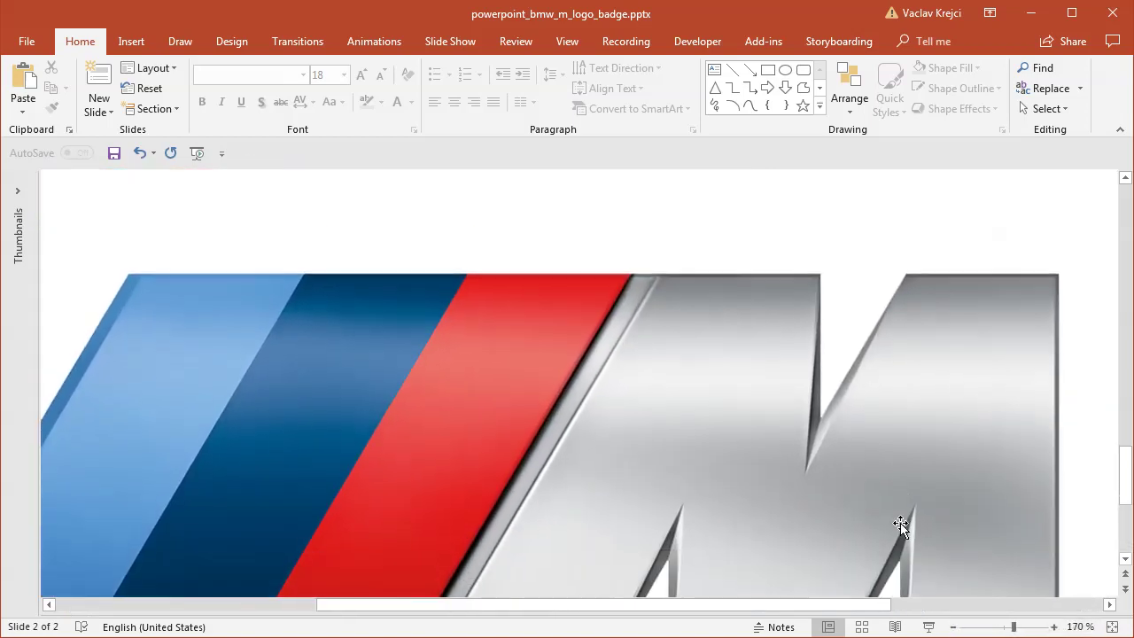
click(953, 626)
click(952, 626)
scroll(969, 494, down, 1)
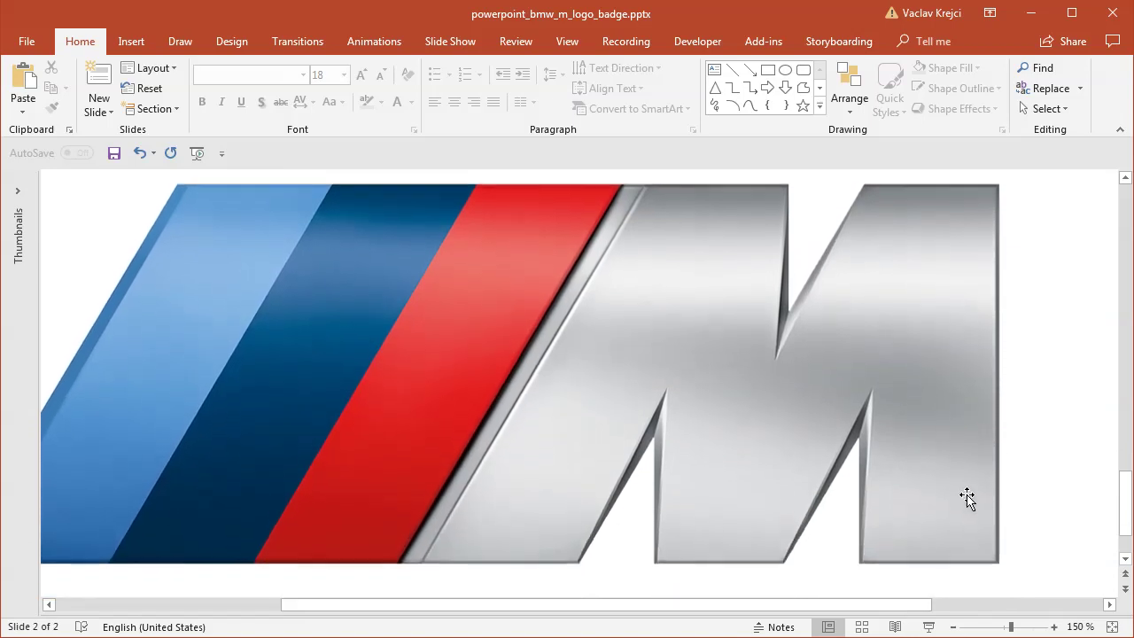
drag(795, 605, 913, 610)
scroll(987, 248, up, 1)
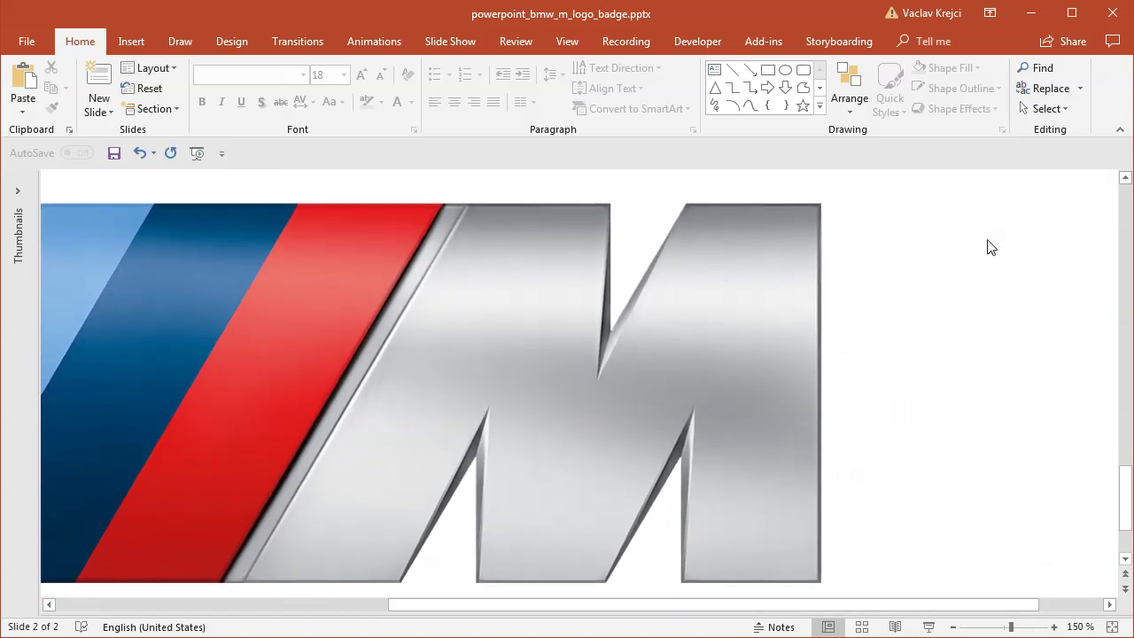
- Trace the silver M's outline corner by corner as a closed freeform shape, about 7.57 cm high and 11.59 cm wide
click(132, 43)
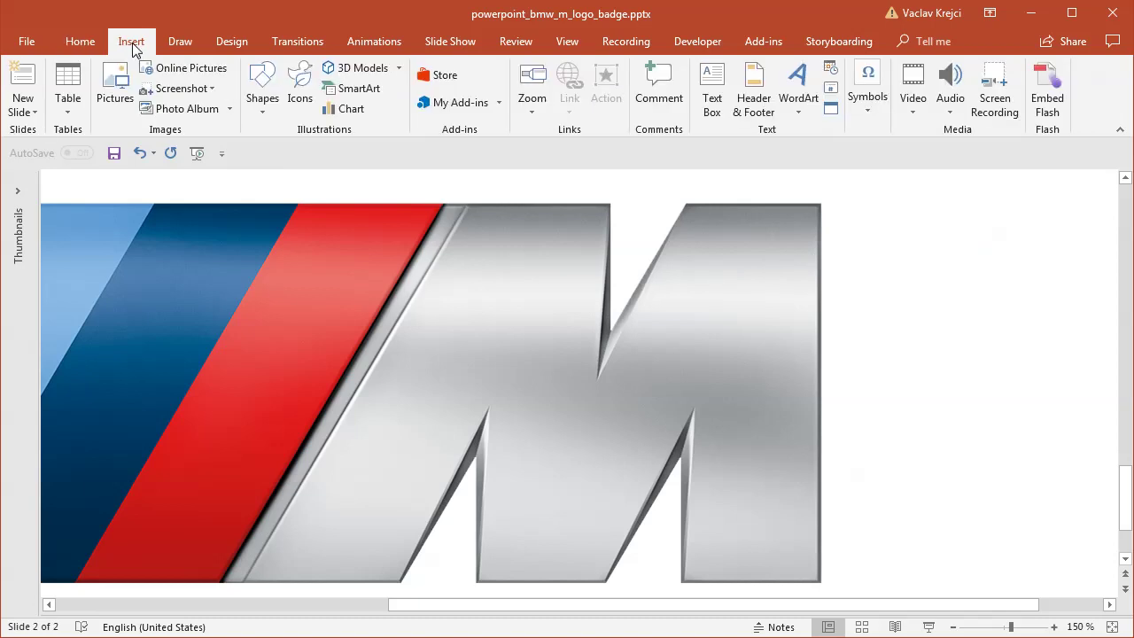
click(266, 105)
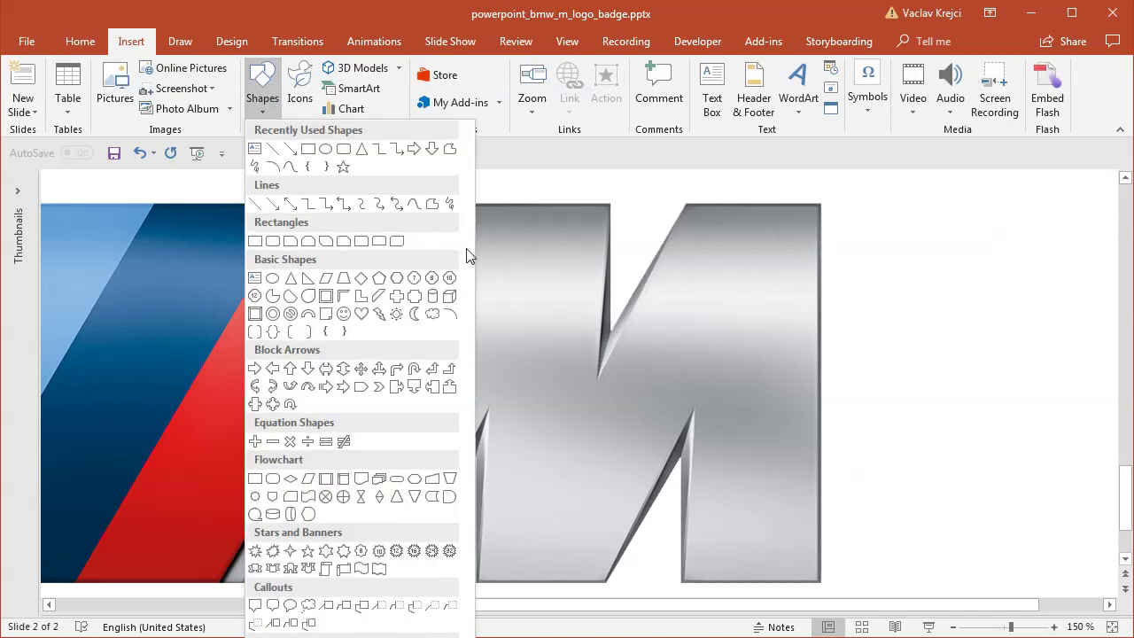
click(450, 151)
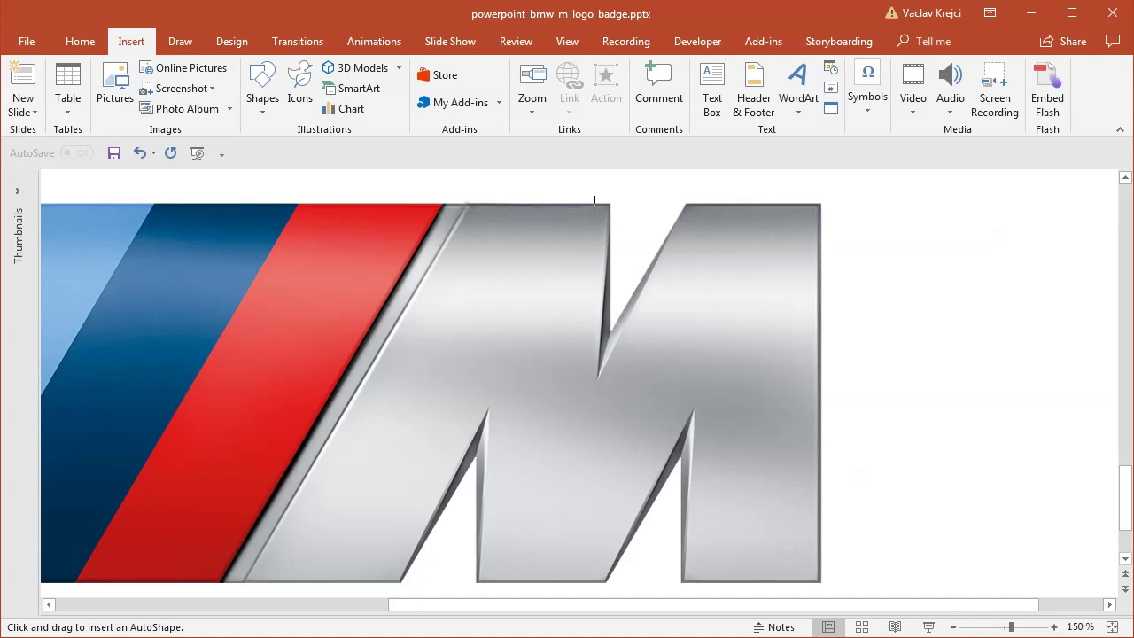
click(611, 203)
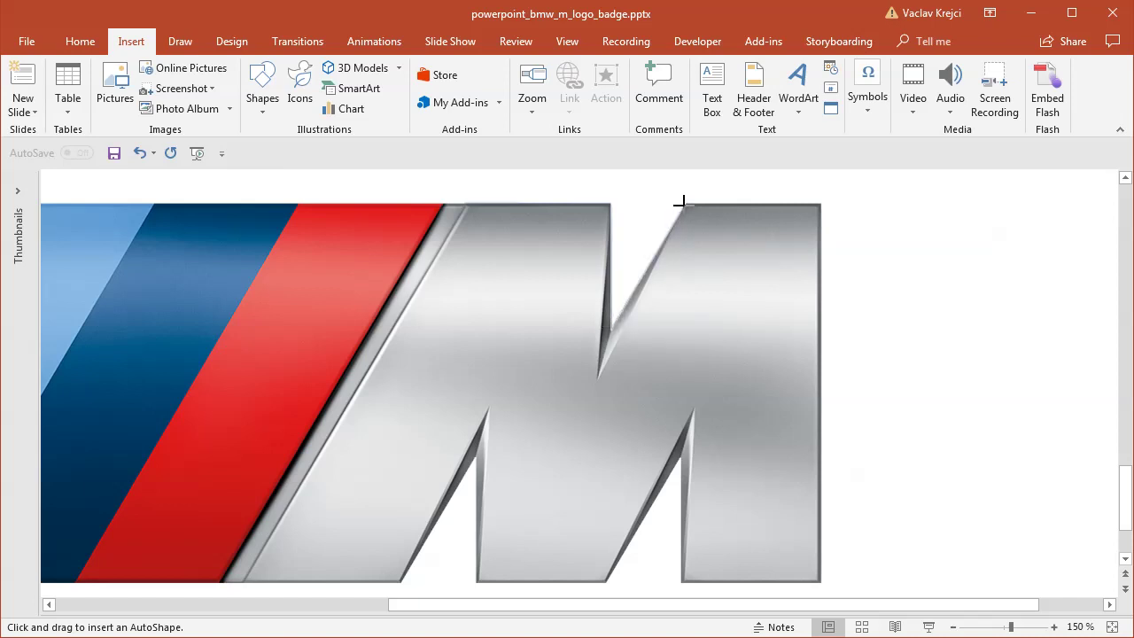
click(821, 204)
click(819, 581)
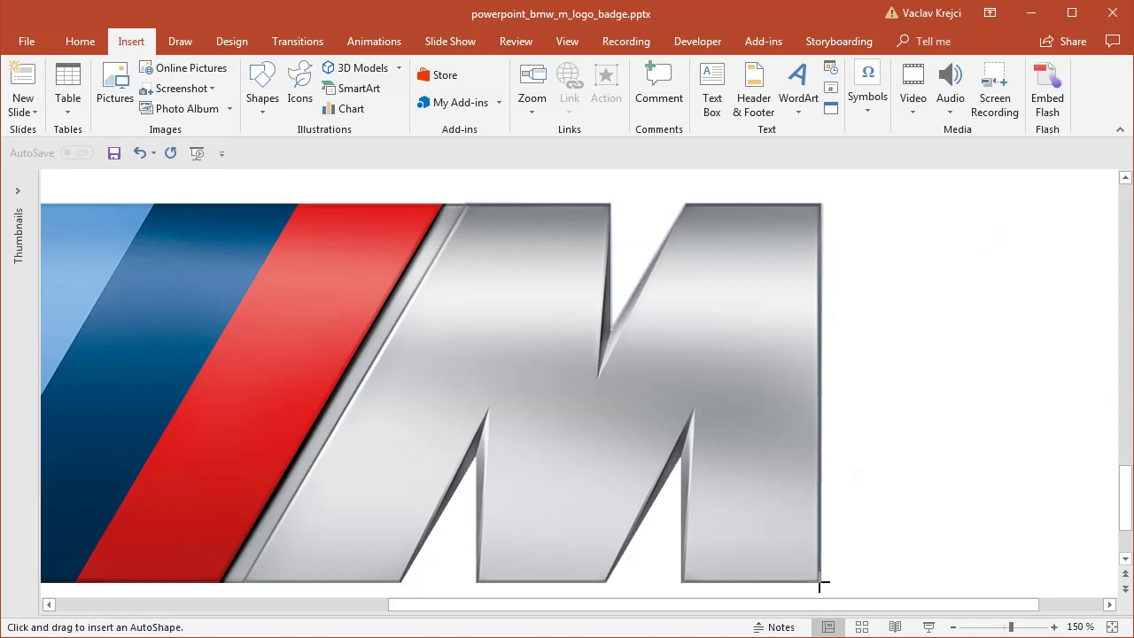
click(682, 581)
click(691, 421)
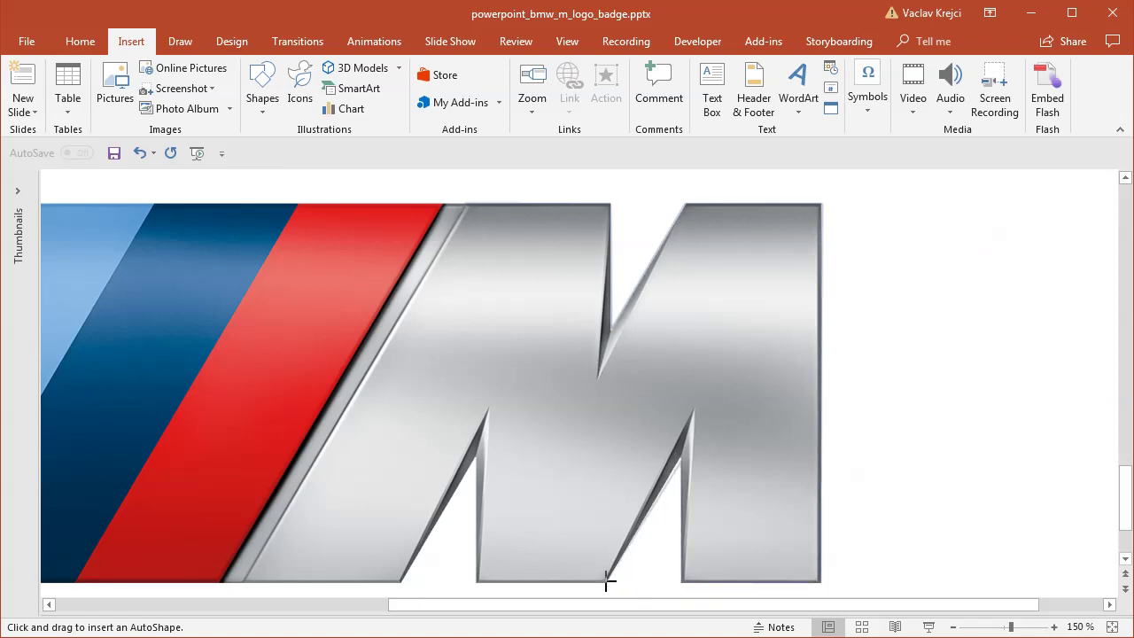
click(607, 581)
click(479, 450)
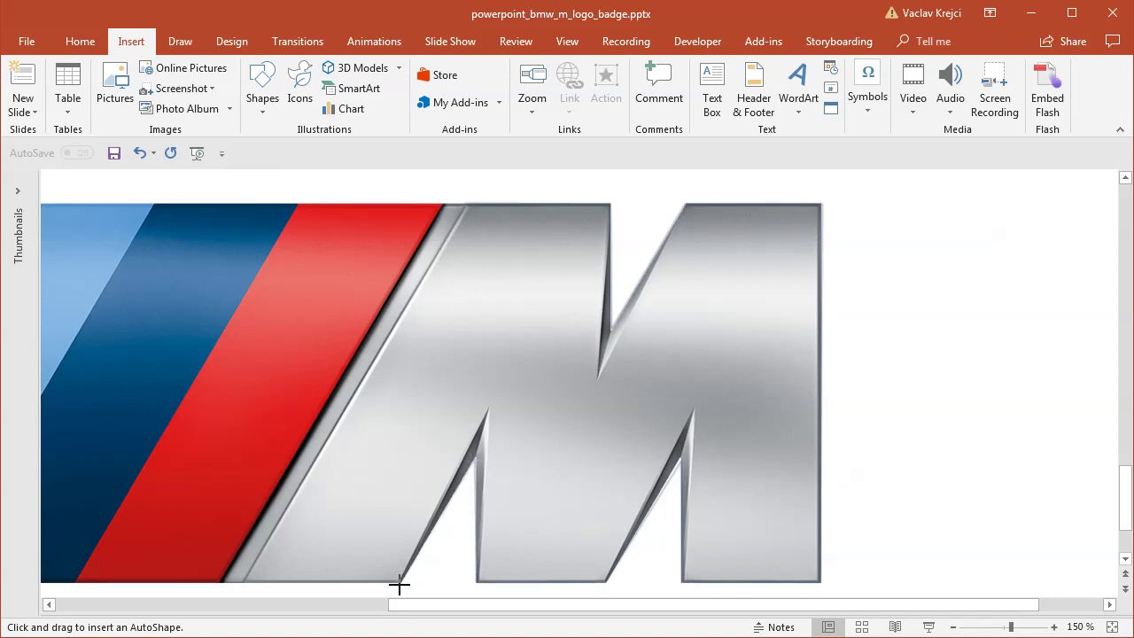
click(239, 583)
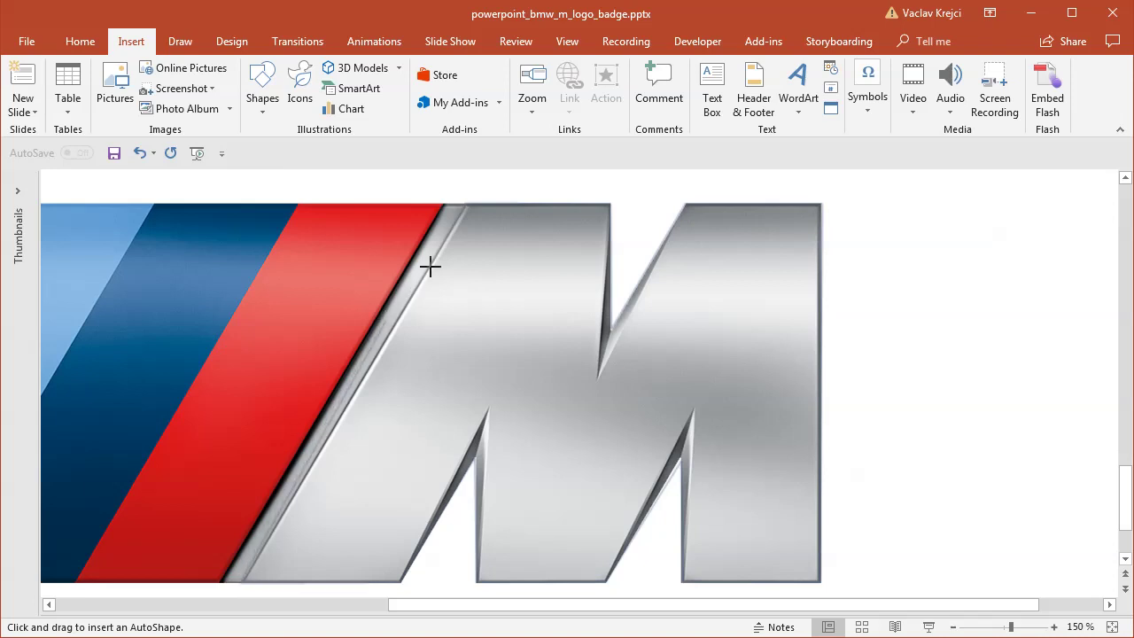
click(466, 204)
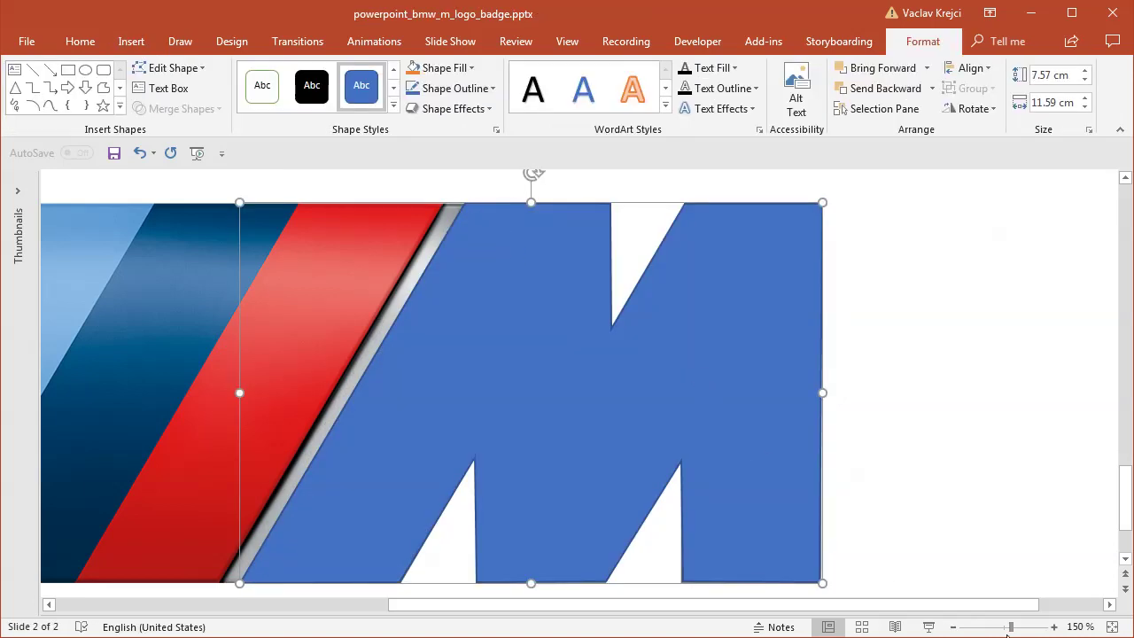
- Move the traced M shape straight up so it sits above the reference badge
click(996, 627)
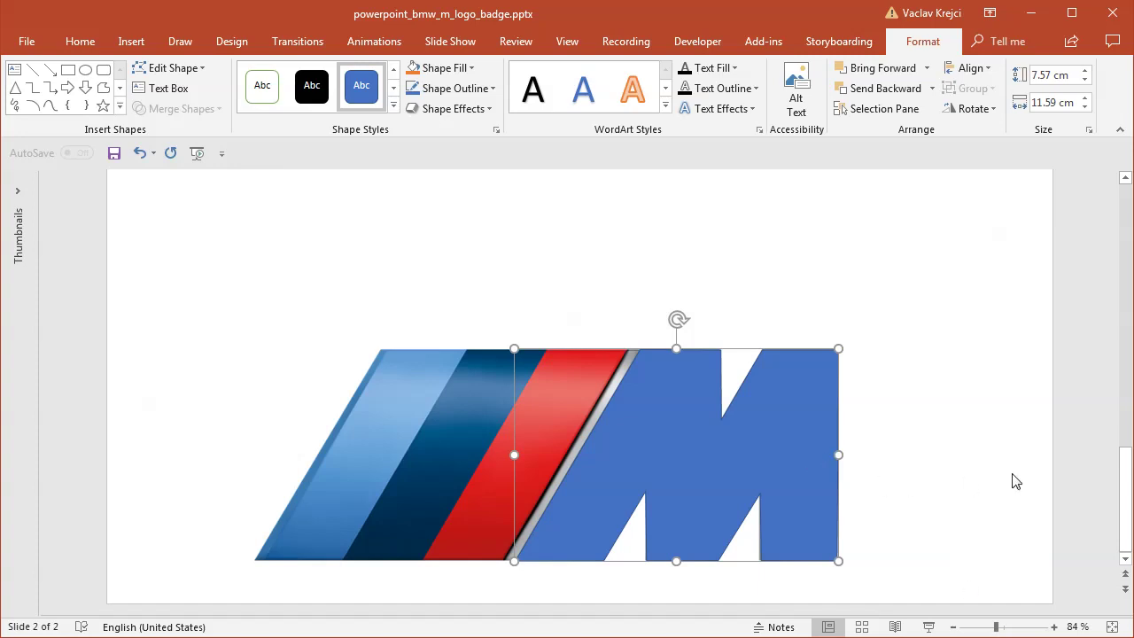
drag(1115, 482, 1115, 463)
drag(797, 479, 794, 264)
- Remove the M shape's outline and fill it with a solid grey sampled from the reference M
right_click(753, 224)
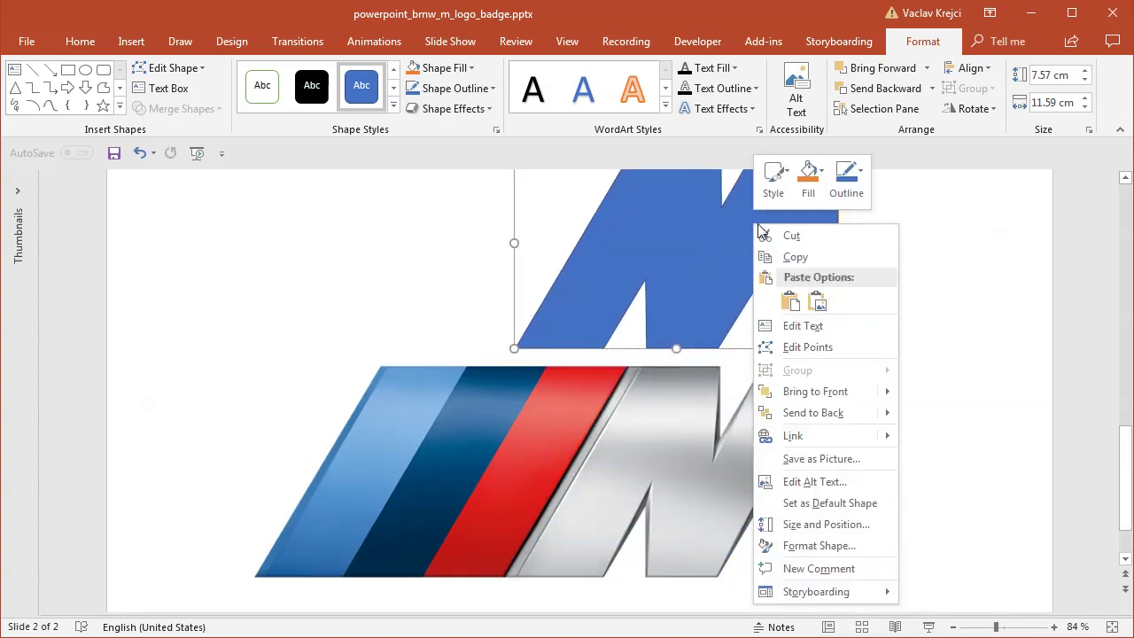
click(834, 553)
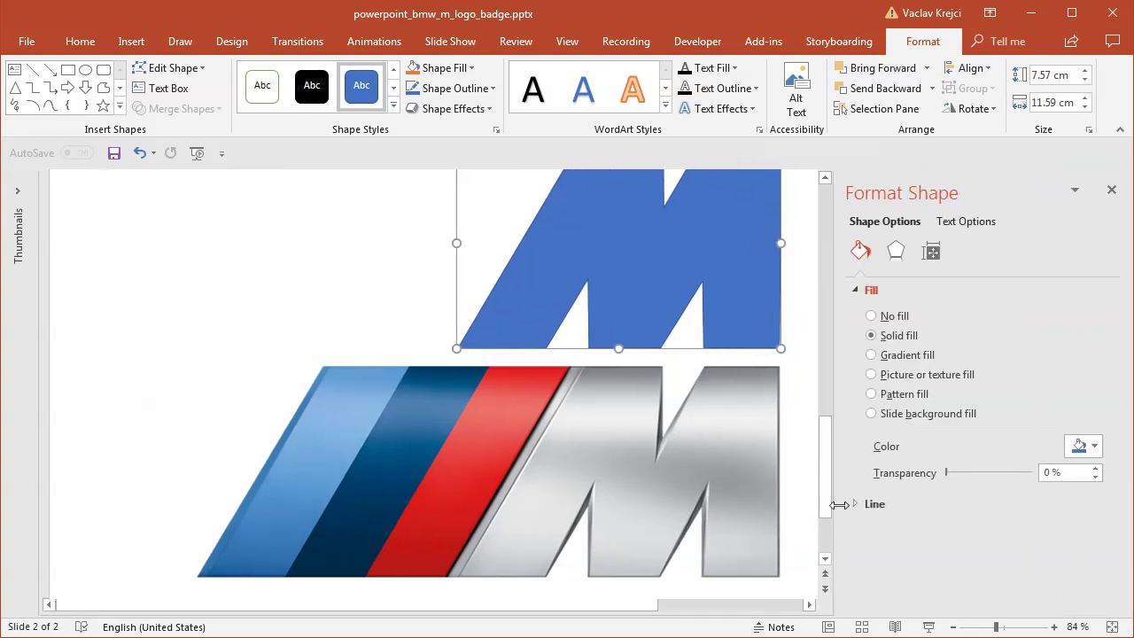
drag(593, 610, 681, 610)
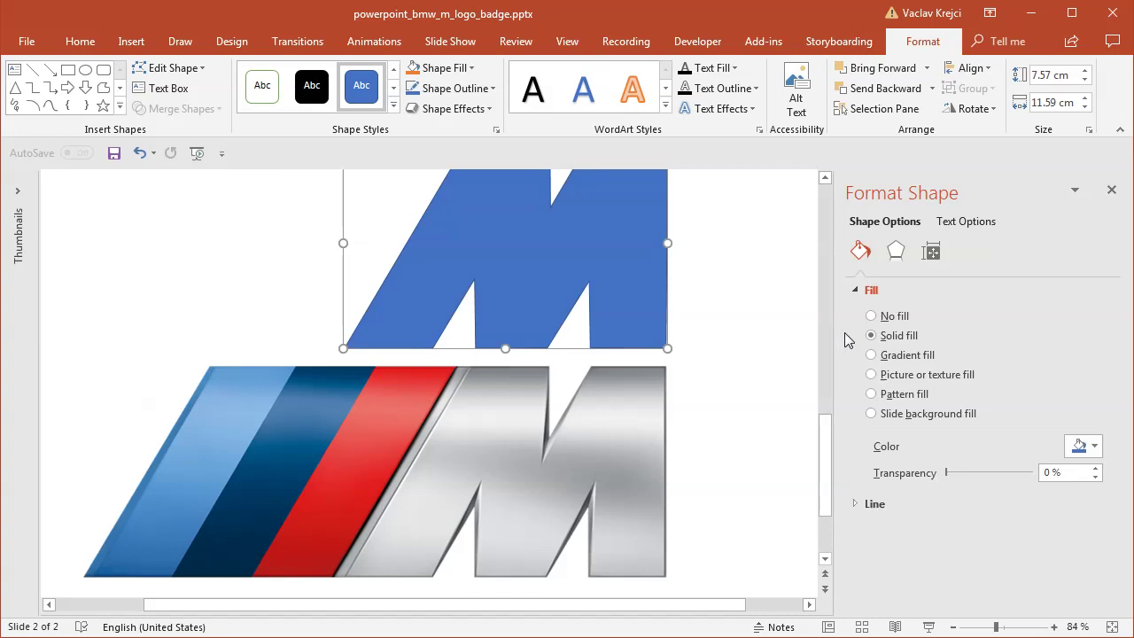
click(877, 507)
click(899, 530)
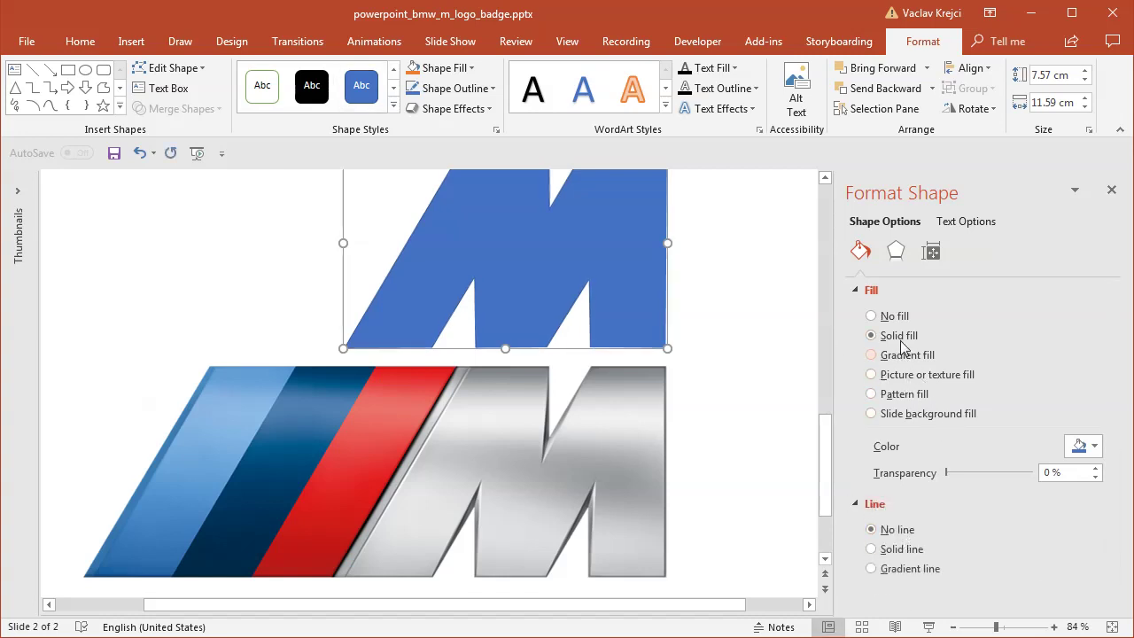
click(1081, 446)
click(1099, 634)
click(620, 470)
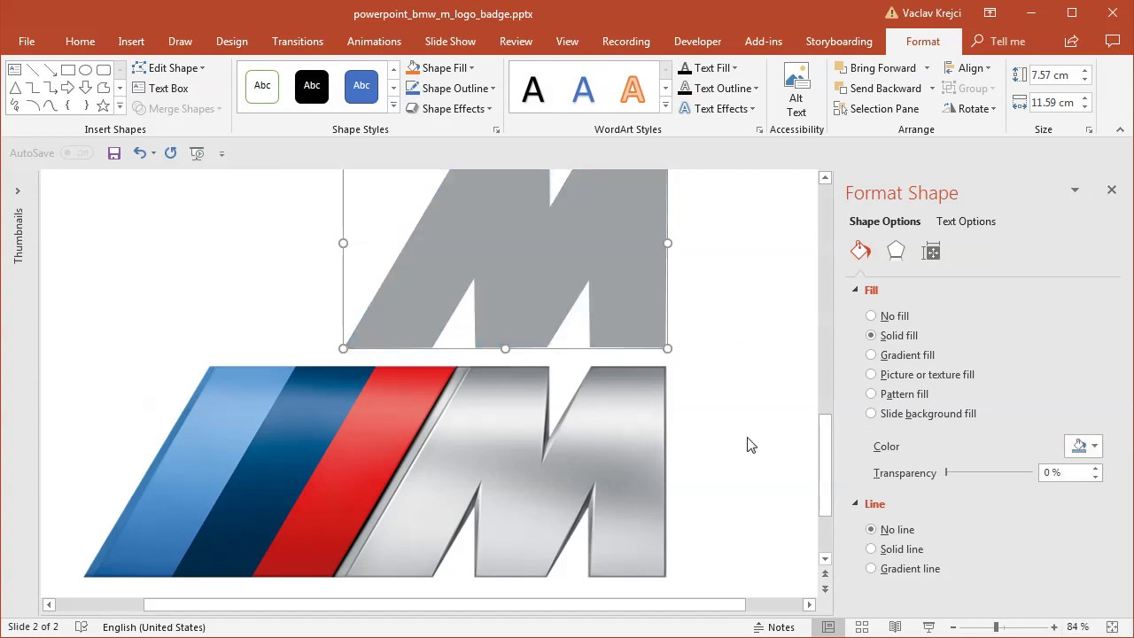
- Apply the front-facing Perspective 3-D rotation preset to the grey M, with a perspective of 45°
drag(819, 443, 818, 408)
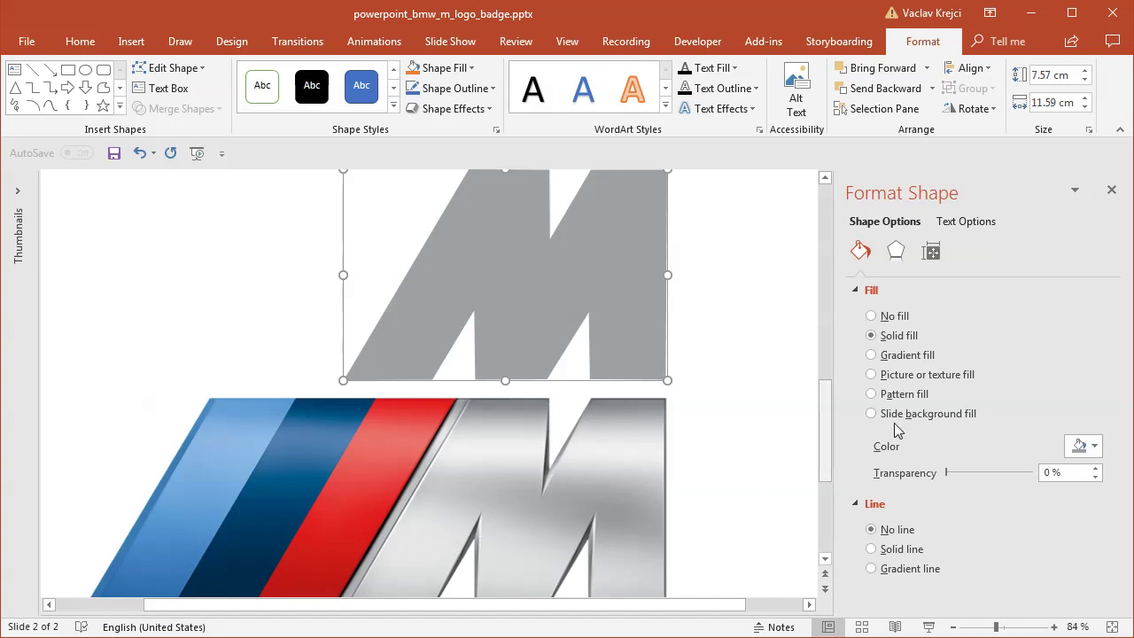
click(896, 251)
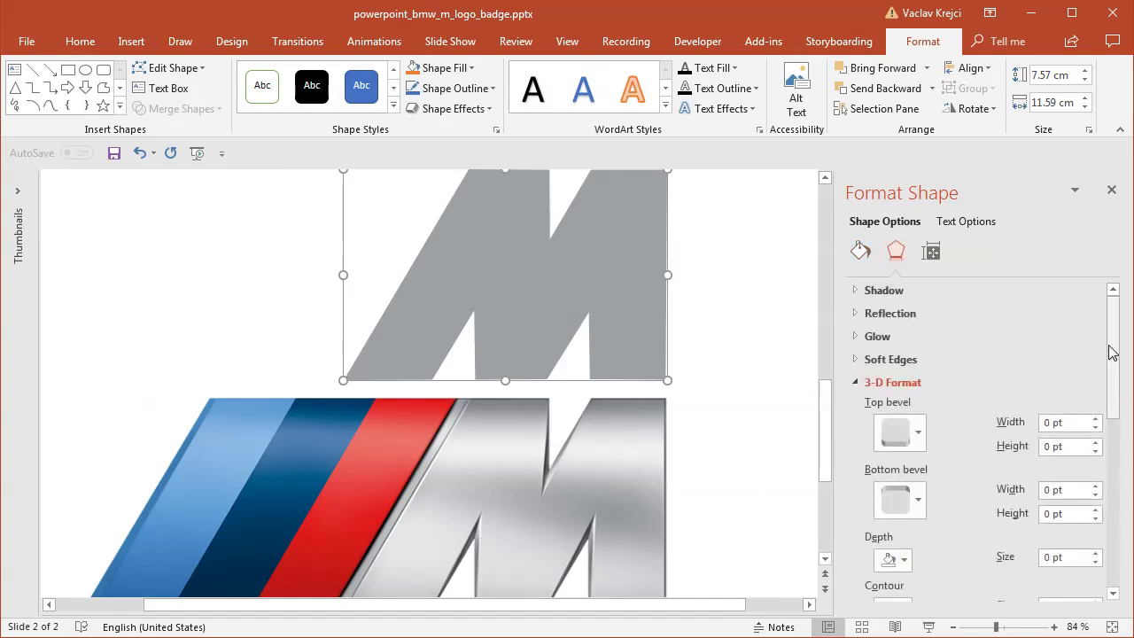
drag(1107, 353, 1114, 537)
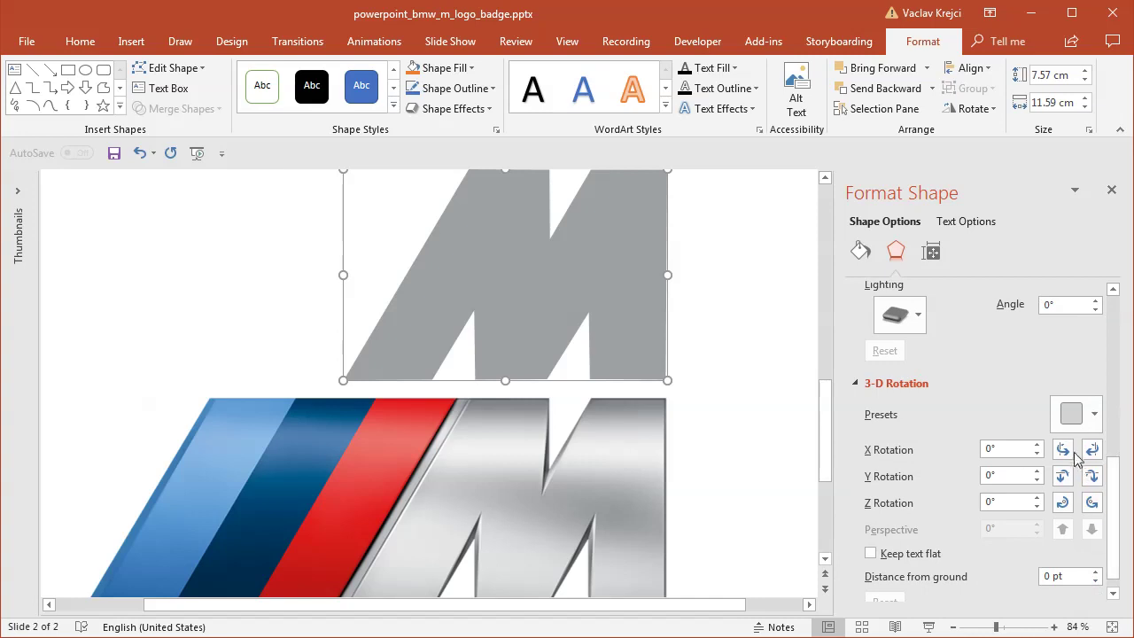
click(1073, 428)
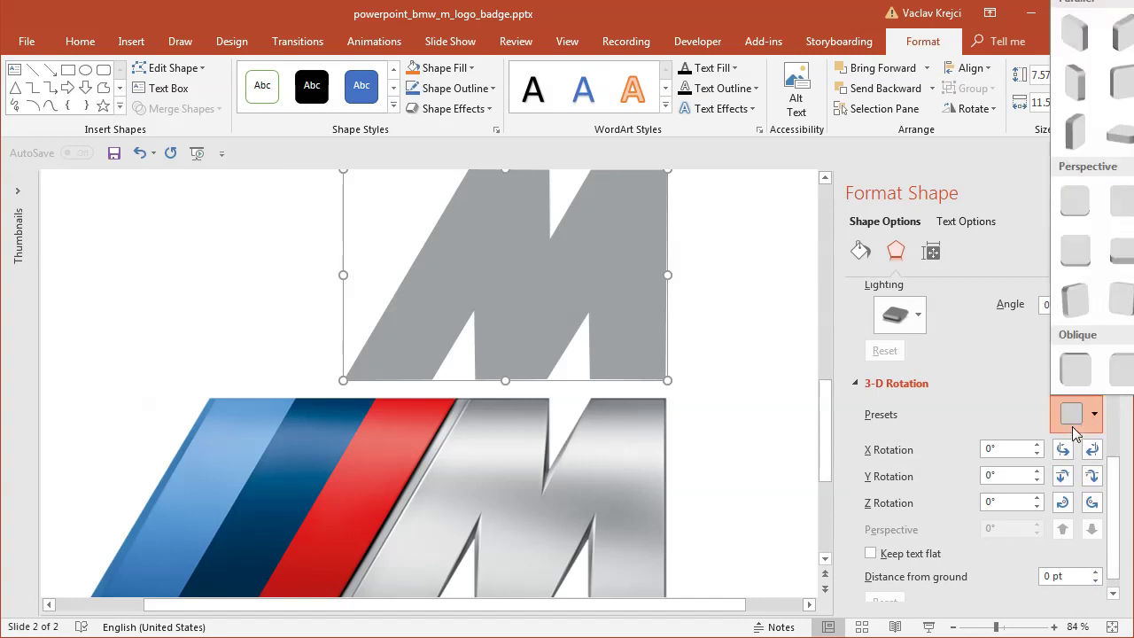
click(1067, 209)
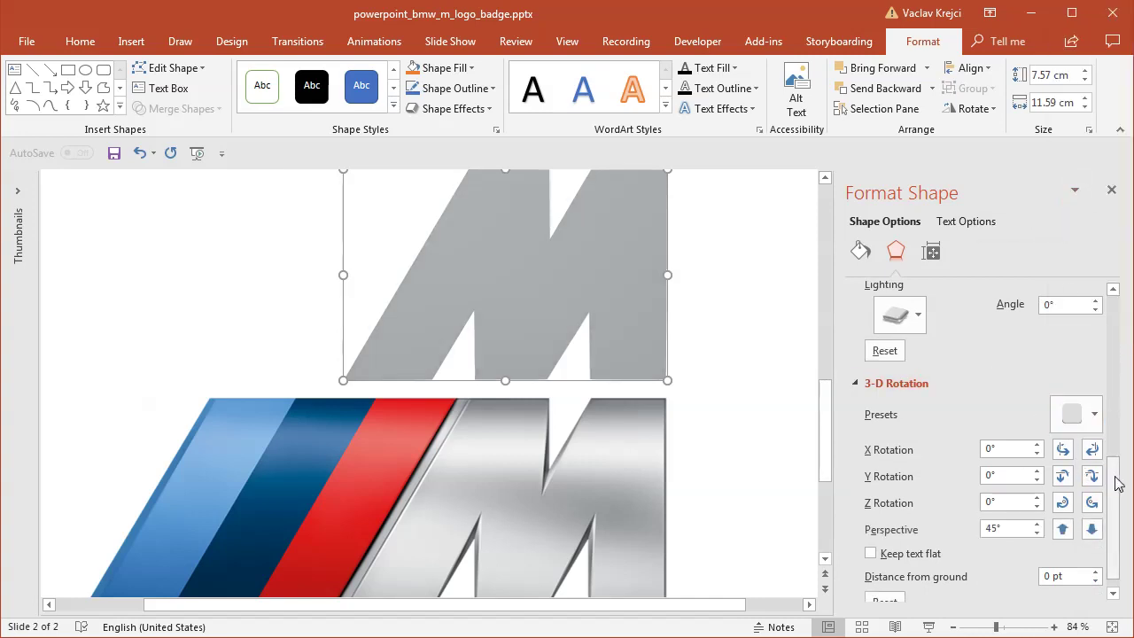
- Apply the first bevel style as the grey M's top bevel
drag(1114, 463, 1114, 354)
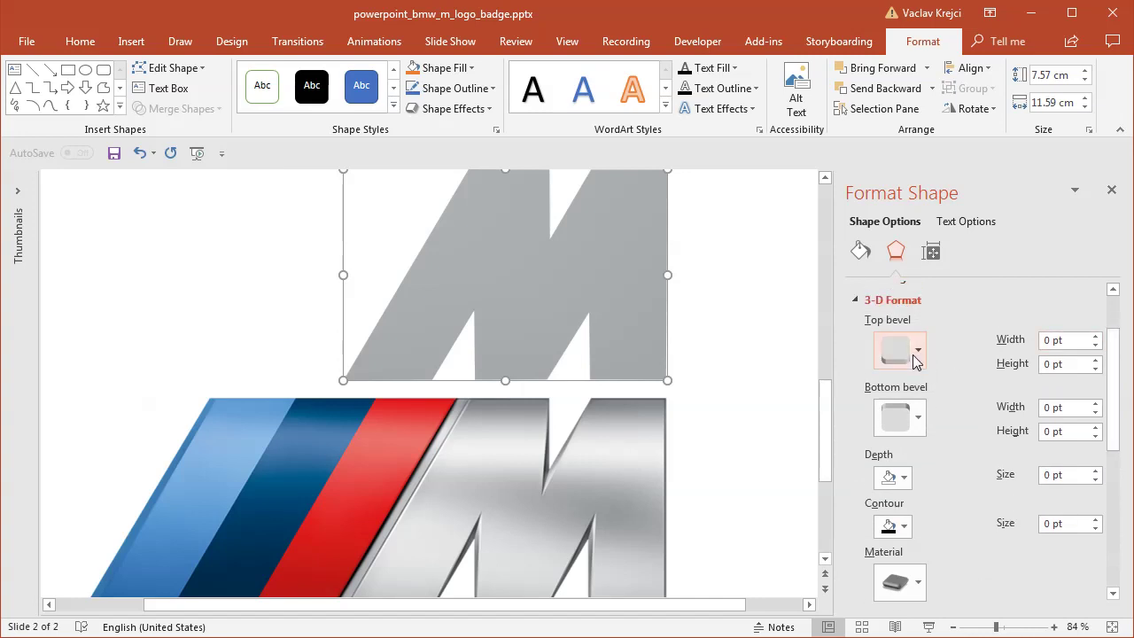
click(899, 350)
click(902, 483)
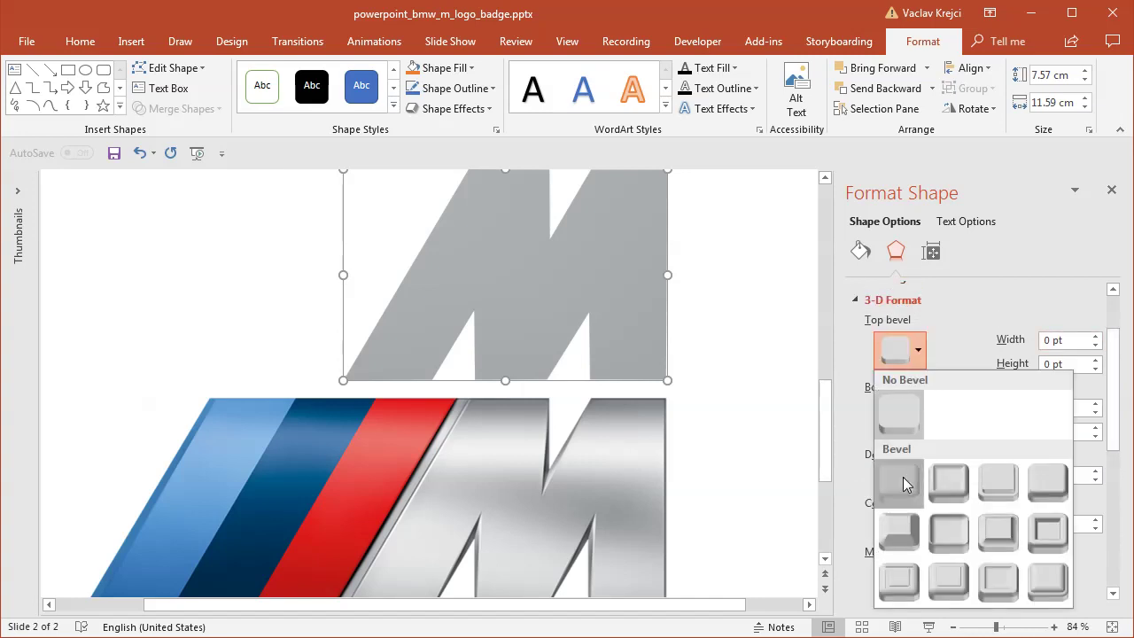
- Set the M's top bevel to 17.5 pt width and 8 pt height
click(1066, 345)
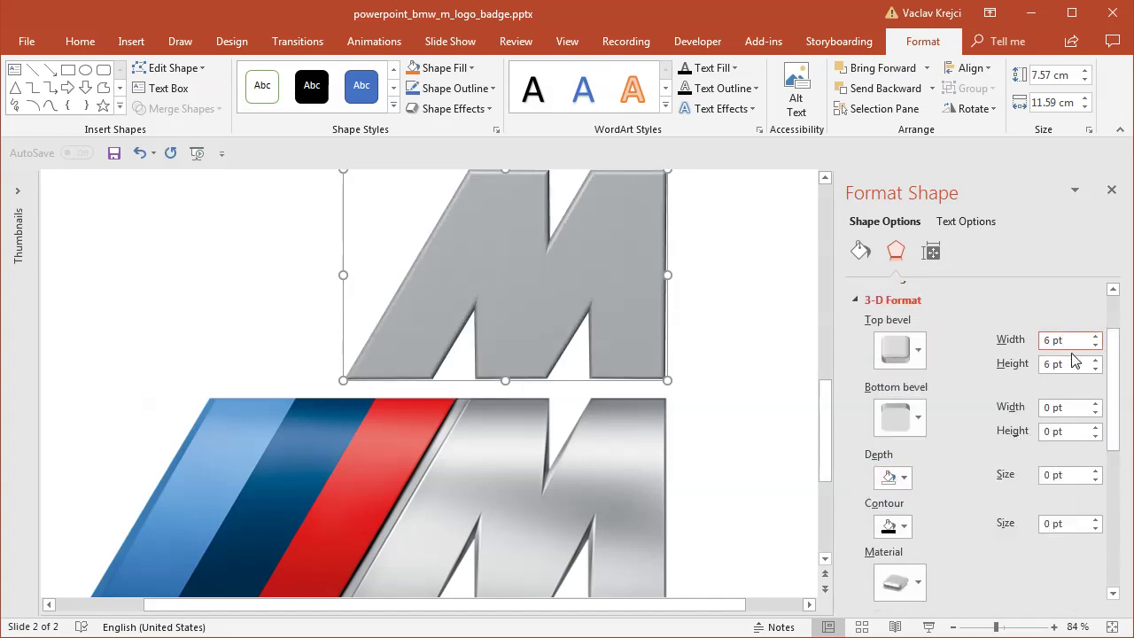
key(ctrl+a)
text(13.5)
key(Return)
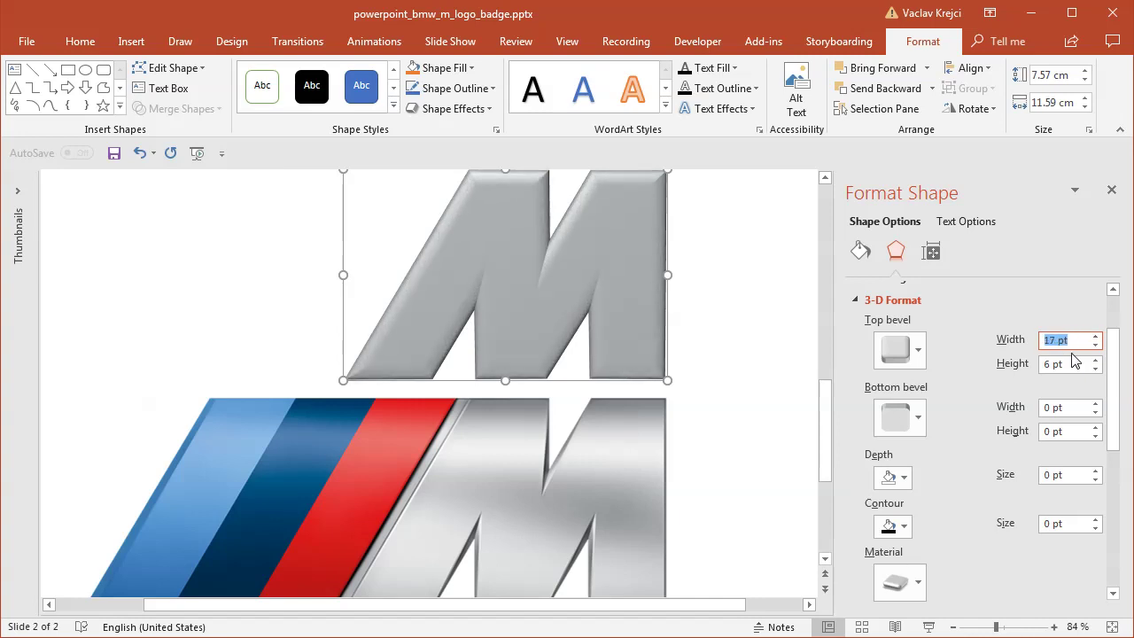
click(1075, 363)
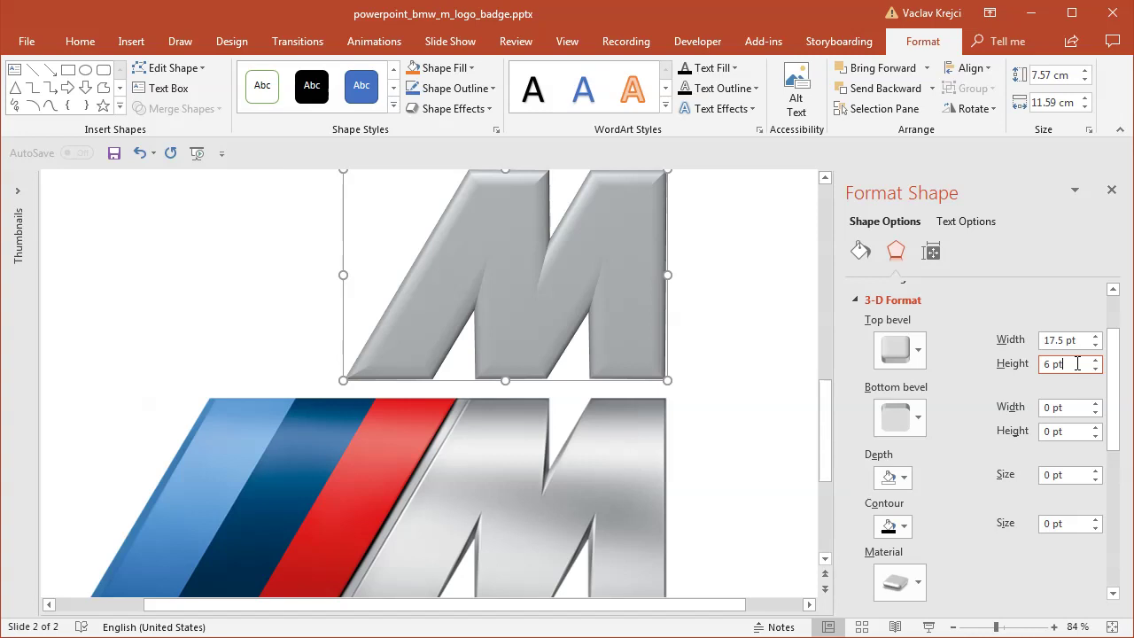
key(ctrl+a)
text(7)
key(Return)
key(Up)
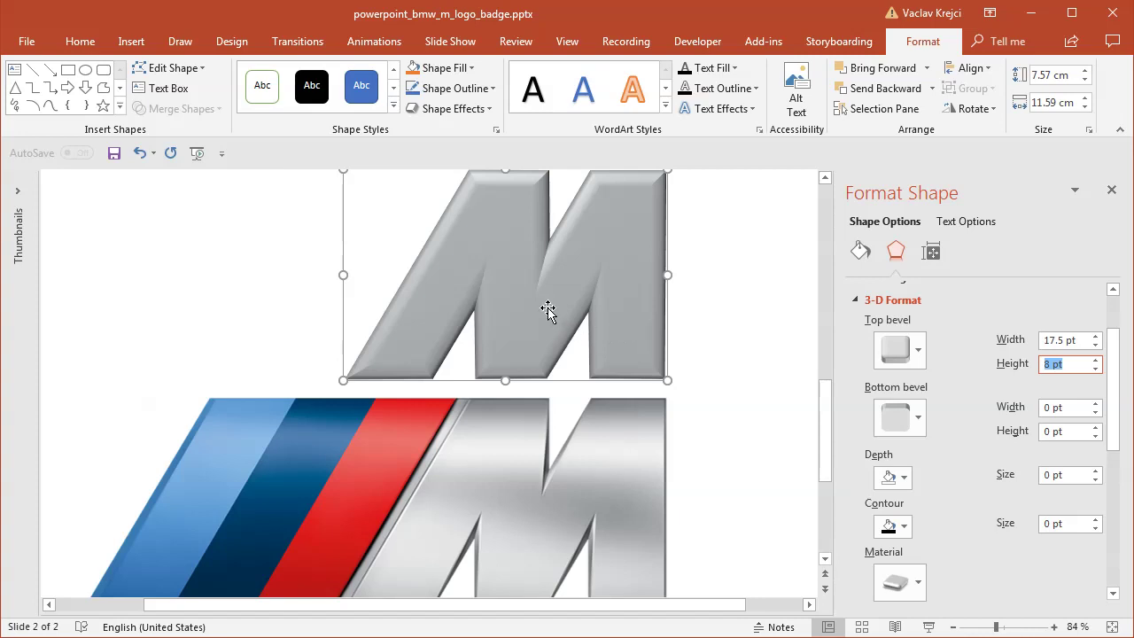
drag(1115, 390, 1115, 466)
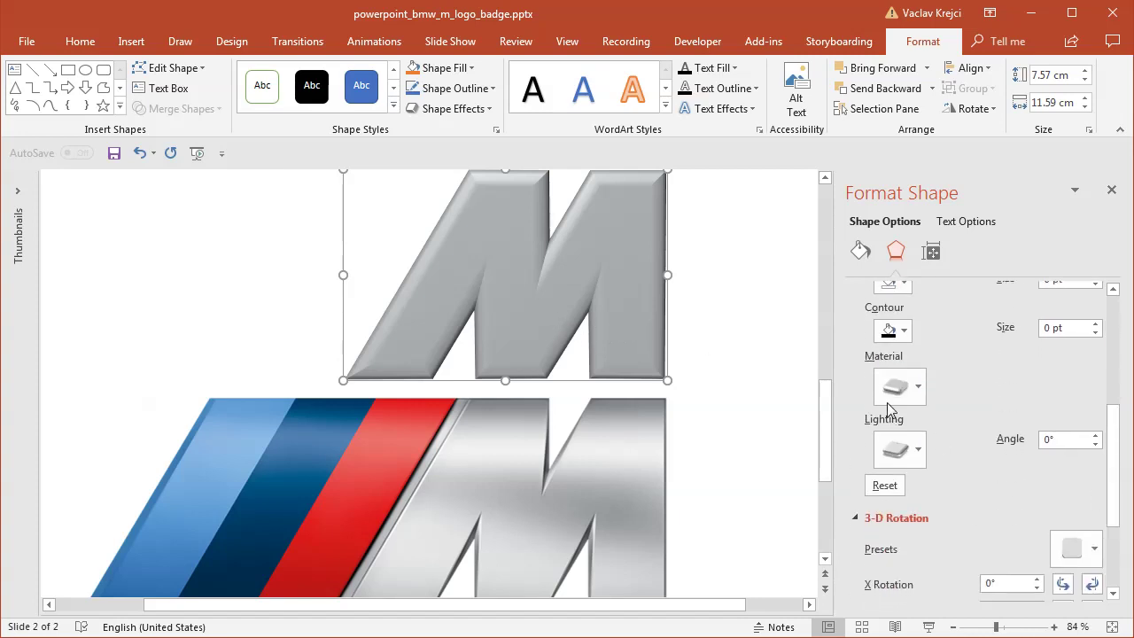
- Give the grey M the Metal material and set its lighting angle to 300°
click(891, 397)
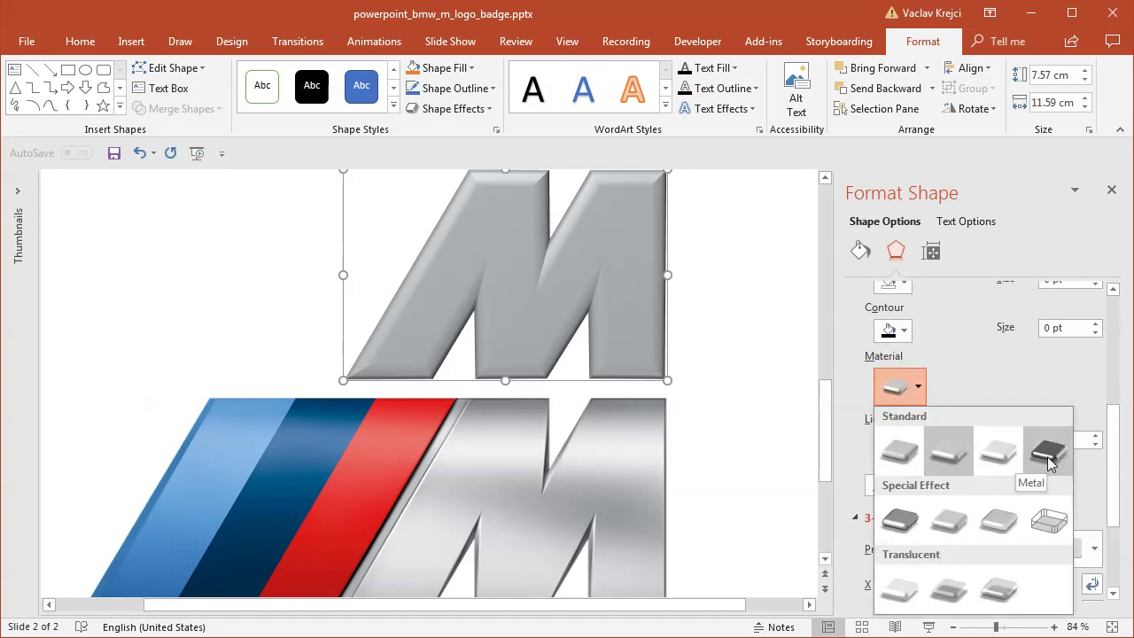
click(1048, 454)
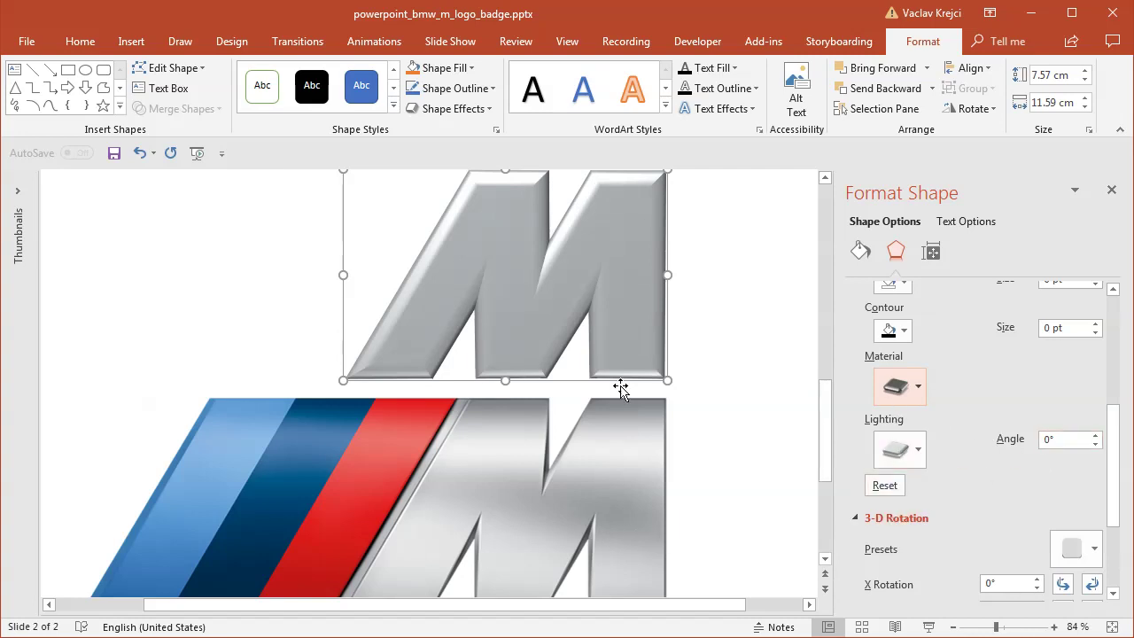
click(1072, 439)
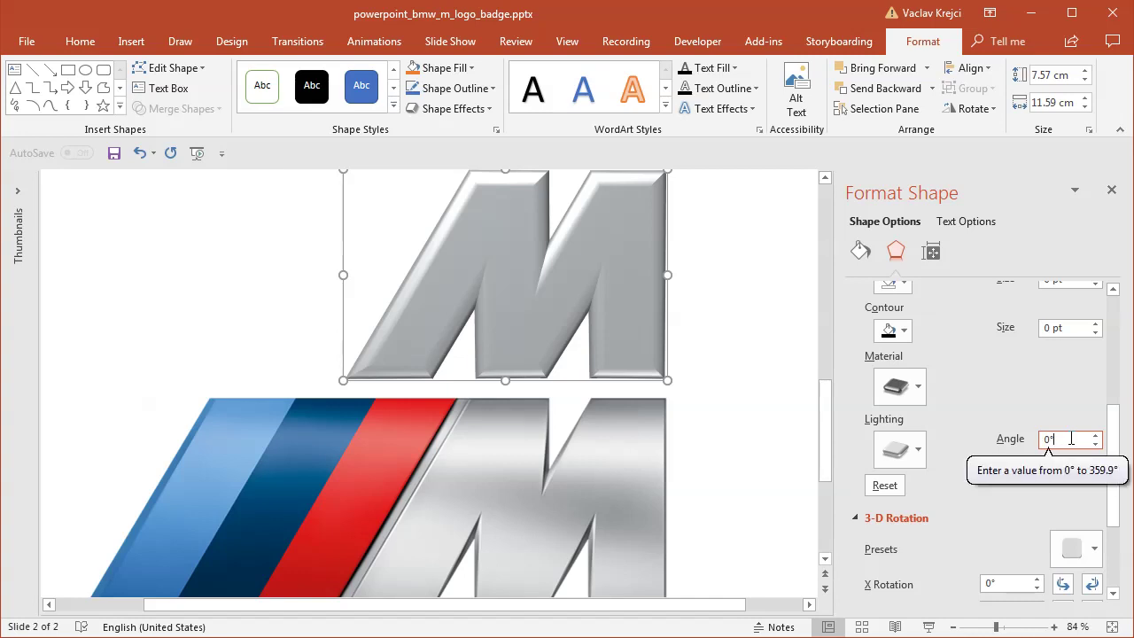
key(Up)
key(Up)
key(Up)
key(Up)
key(Up)
key(Up)
key(Up)
key(Up)
key(Up)
key(Up)
key(Up)
key(Up)
key(Up)
key(Up)
key(Up)
key(Up)
key(Up)
key(Up)
key(Up)
key(Up)
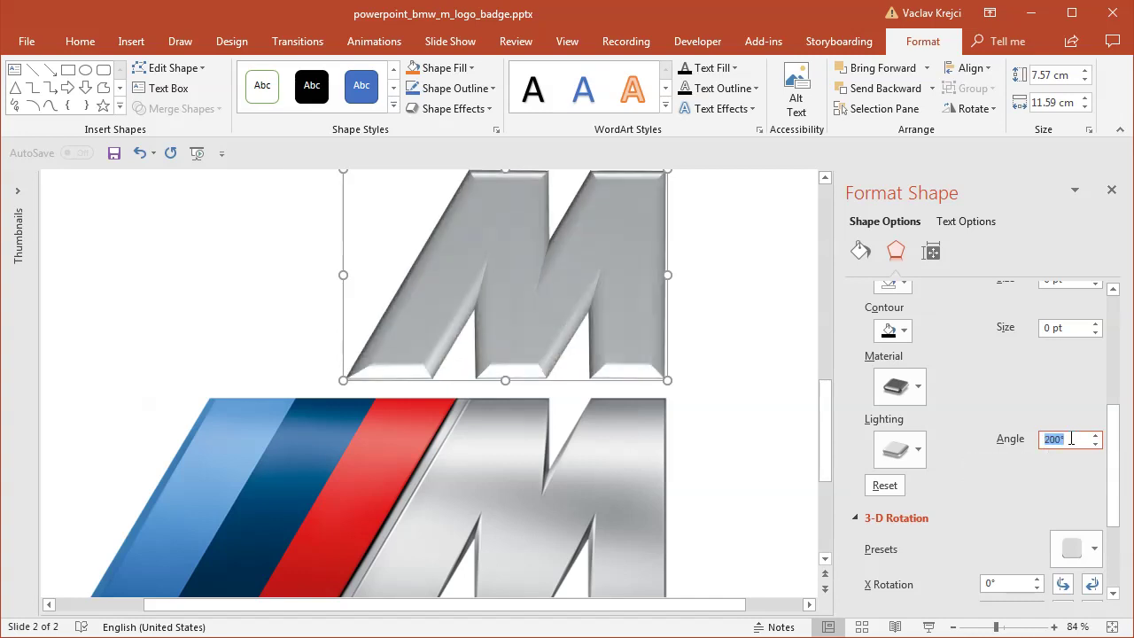
key(Up)
key(Up)
key(Up)
key(Up)
key(Up)
key(Up)
key(Up)
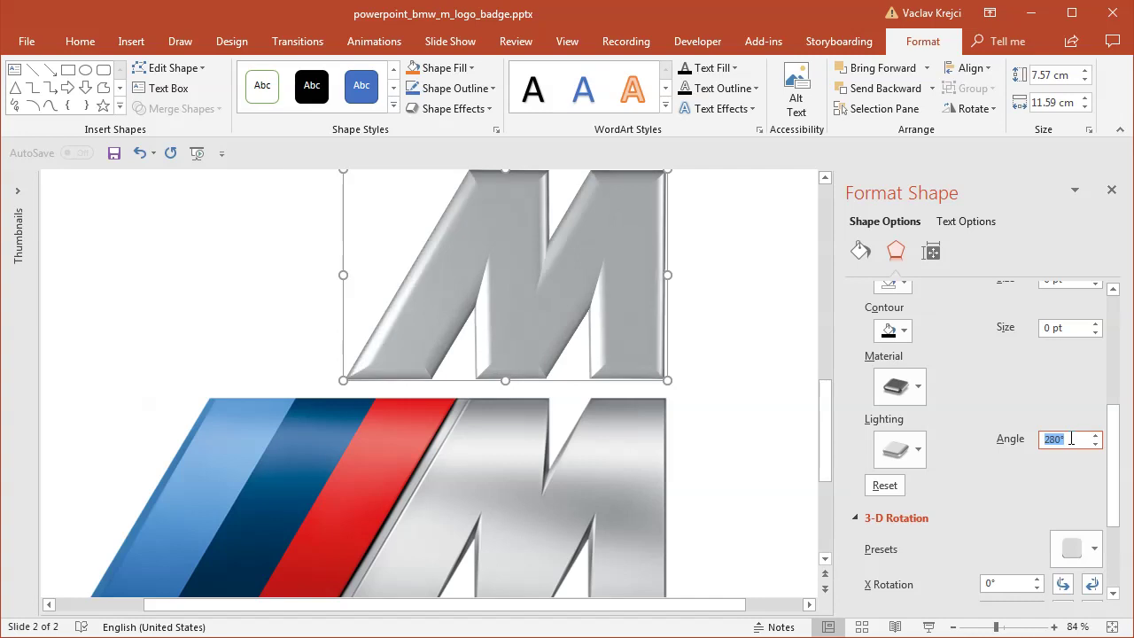
key(Up)
key(Up)
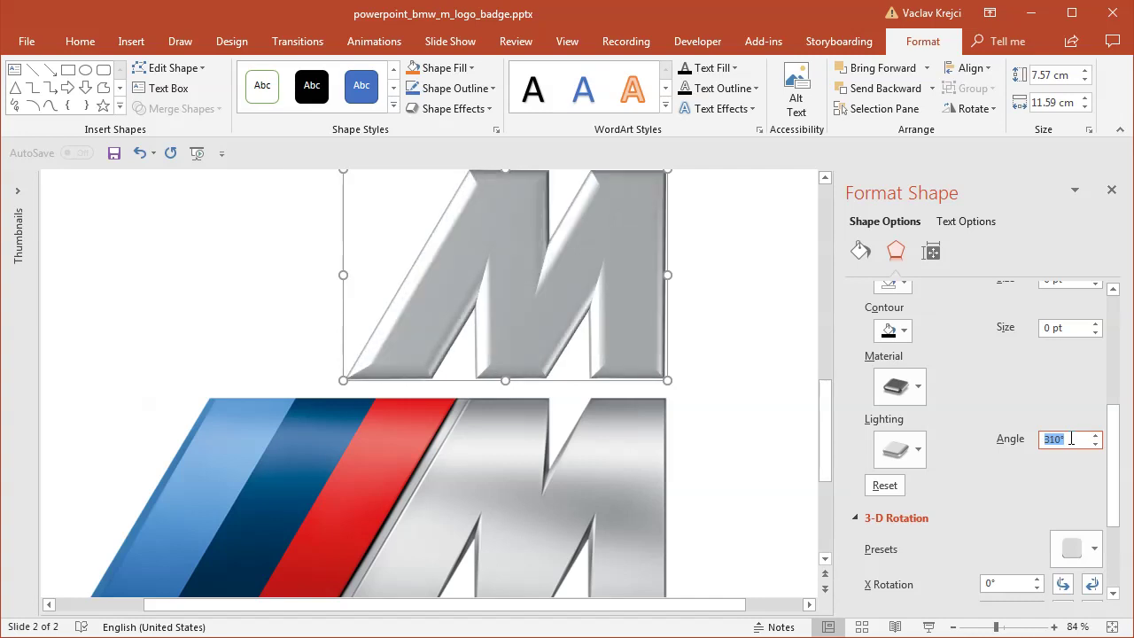
key(Down)
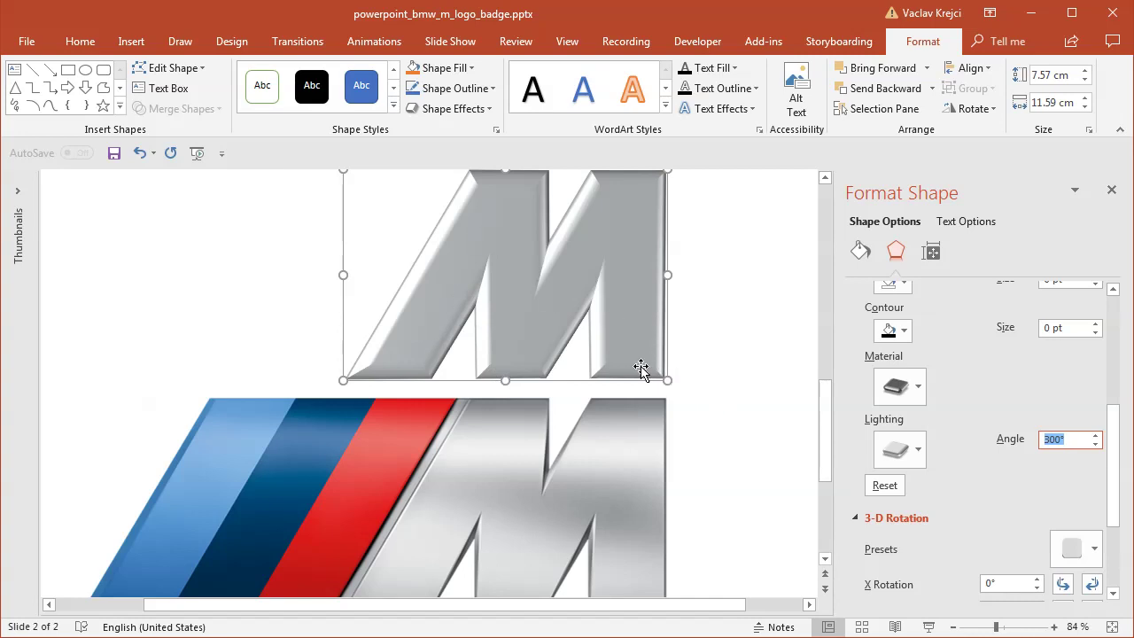
- Trace the reference M's front face, leaving out the bevelled notch sides, as a closed freeform about 7.5 cm high and 11.45 cm wide
drag(824, 444, 827, 475)
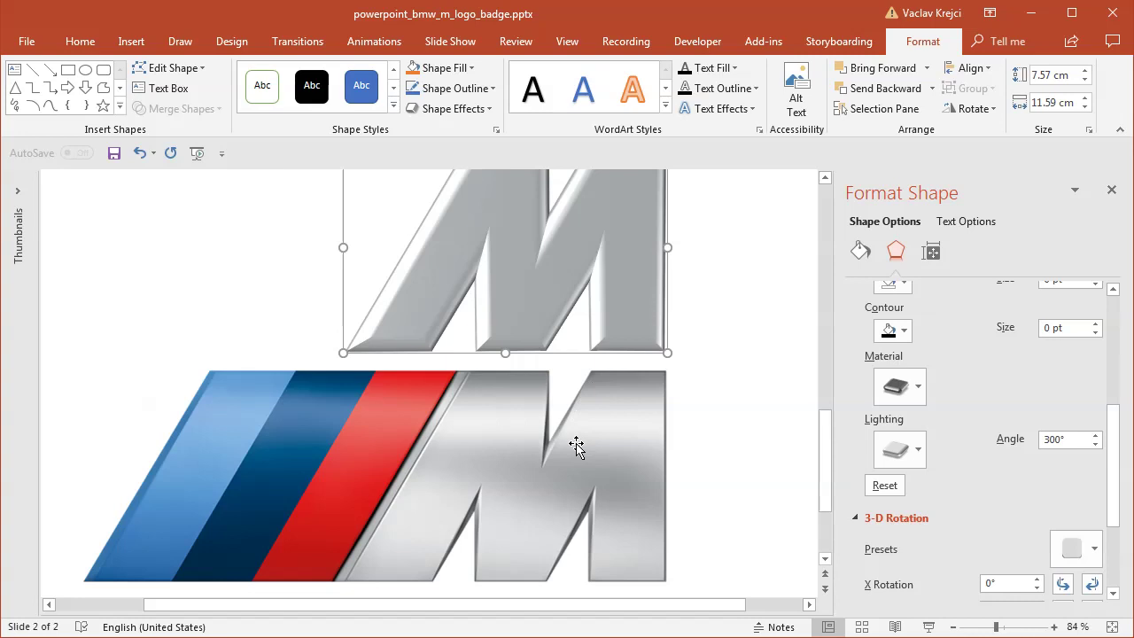
click(706, 468)
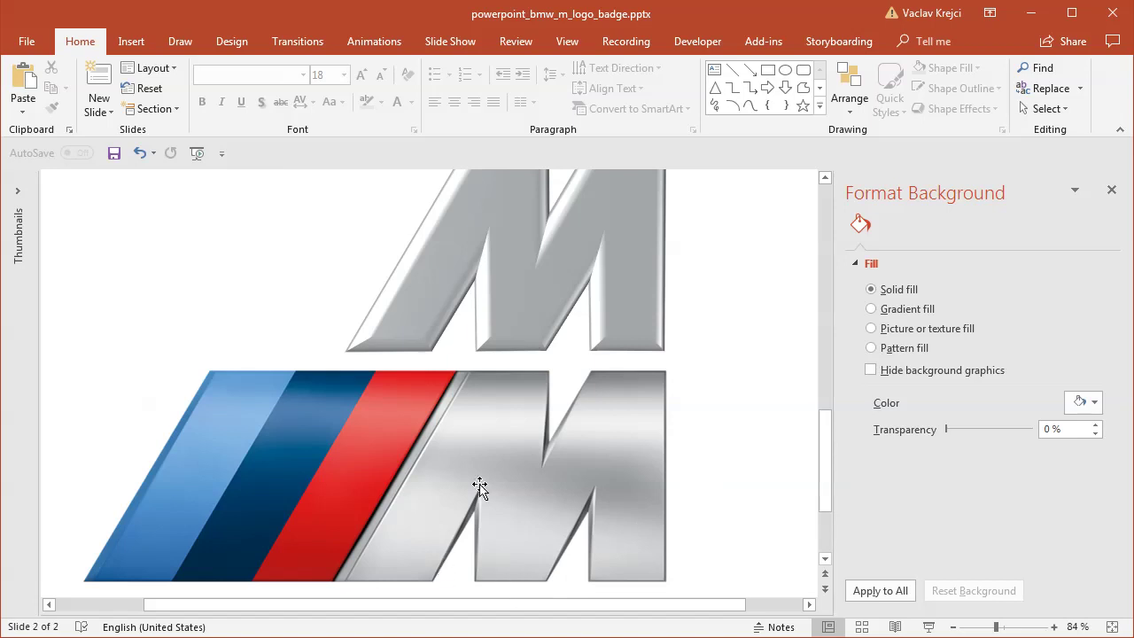
drag(989, 623, 1009, 624)
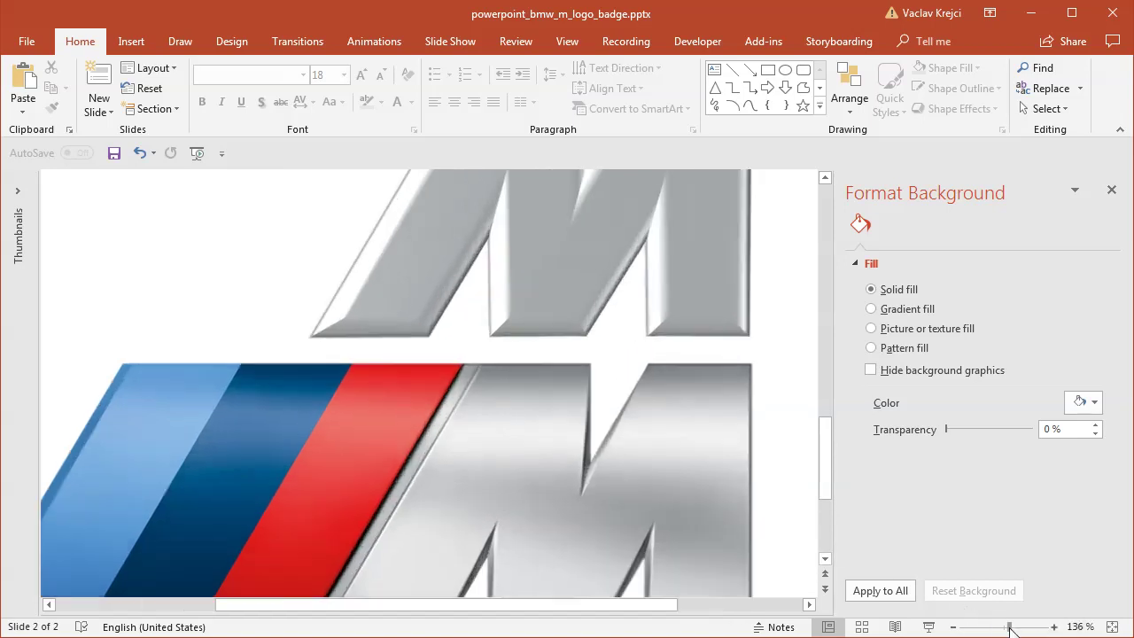
drag(835, 414, 866, 483)
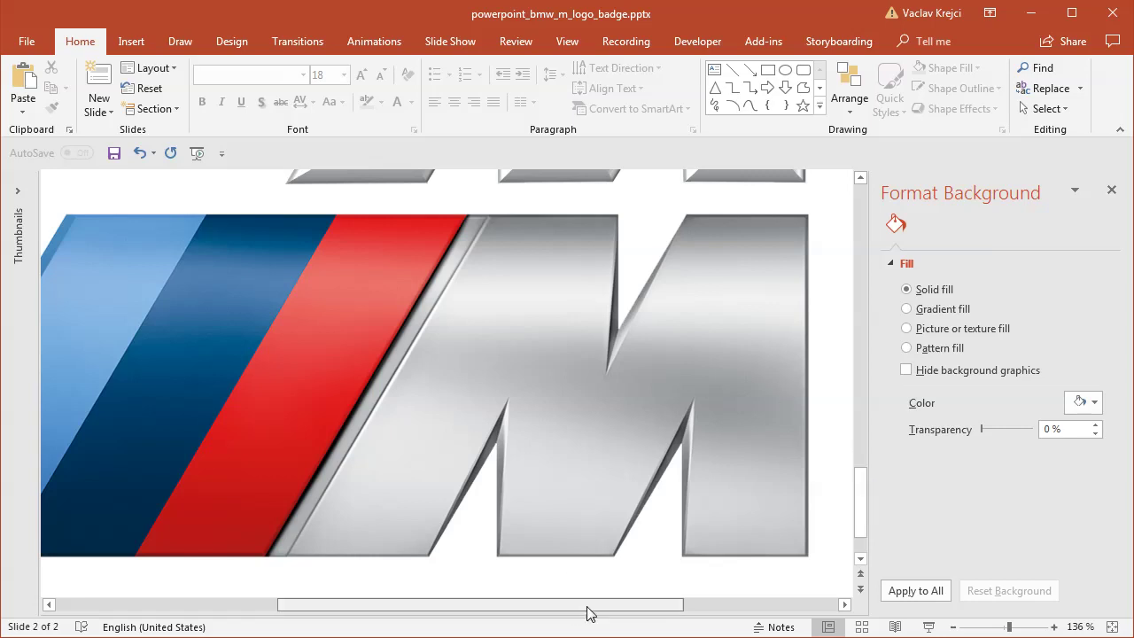
drag(587, 609, 603, 609)
click(131, 41)
click(258, 96)
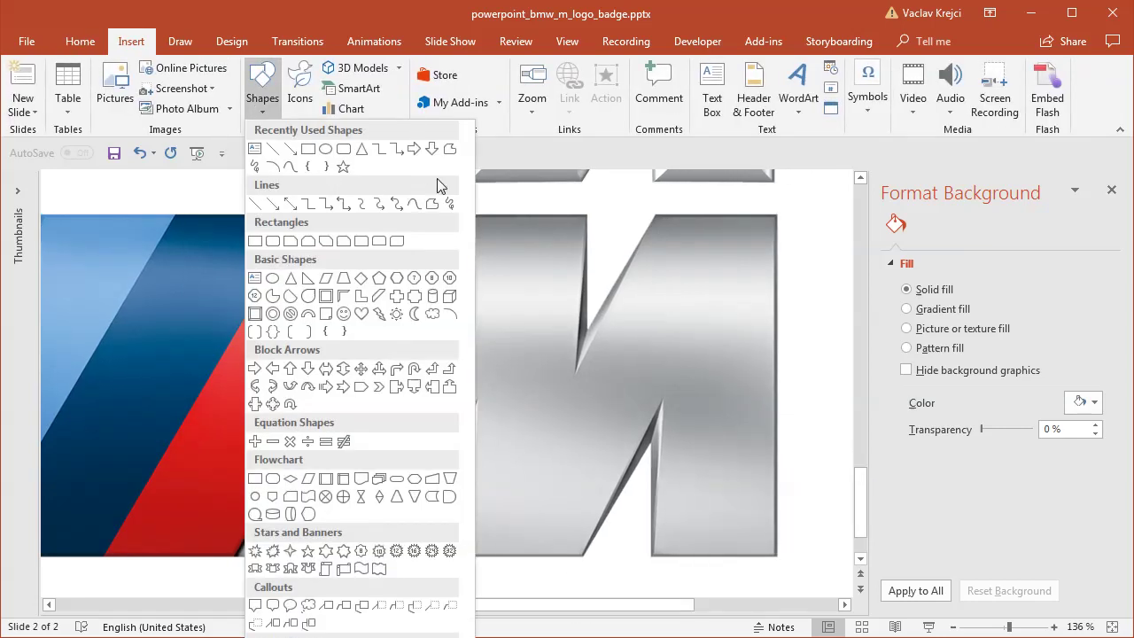
click(451, 150)
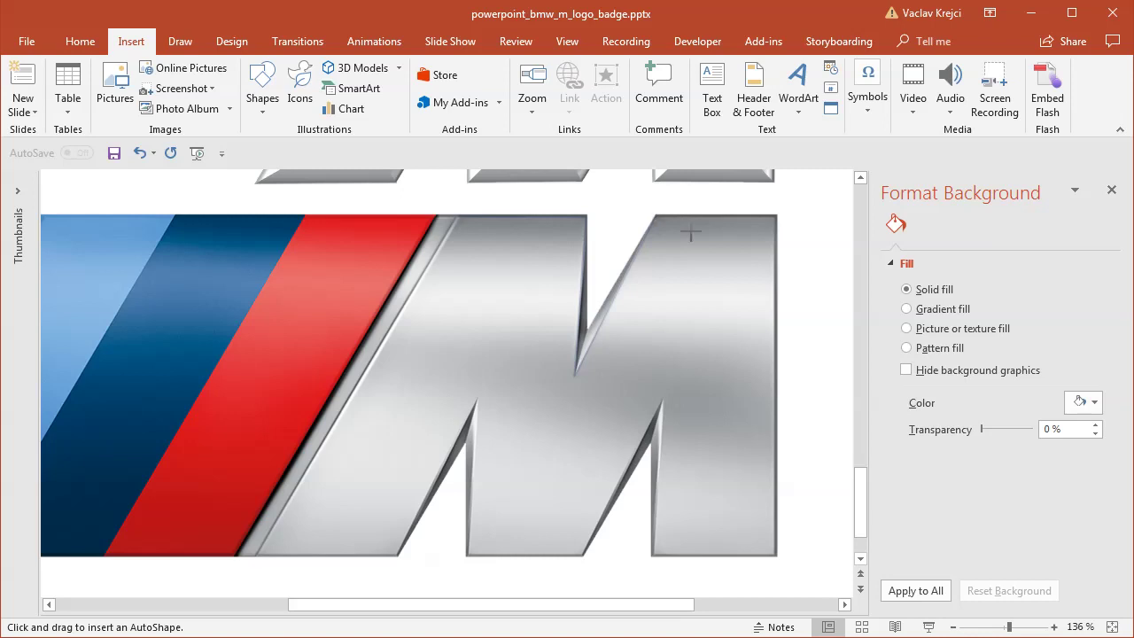
drag(776, 214, 776, 556)
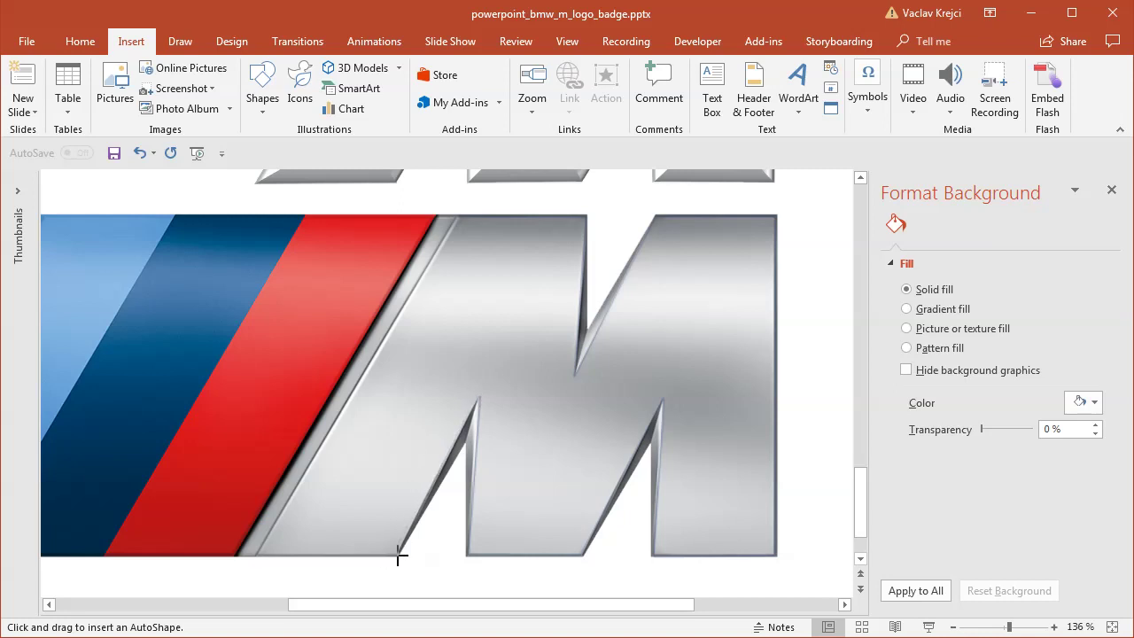
click(260, 560)
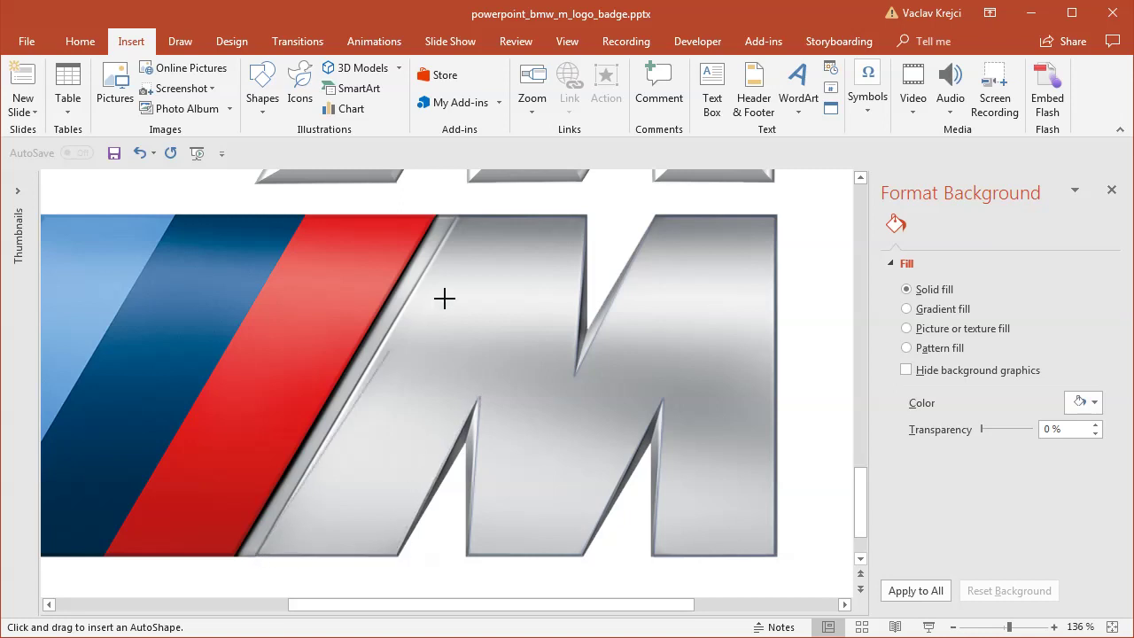
click(455, 214)
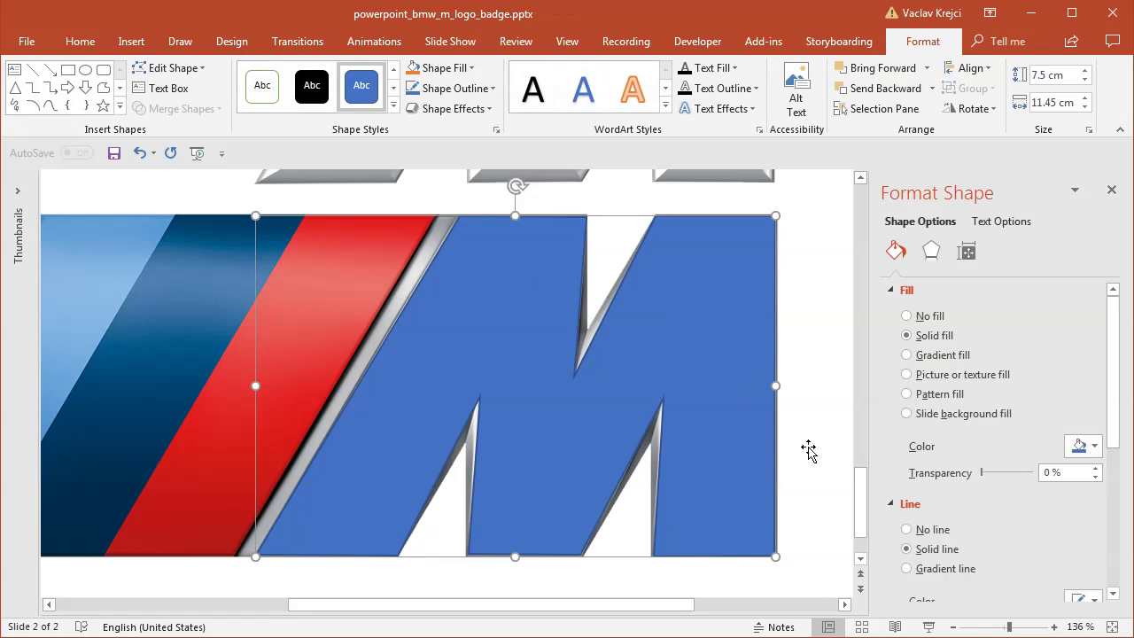
- Move the blue M straight up onto the bevelled grey M and collapse the ribbon to enlarge the workspace
click(999, 629)
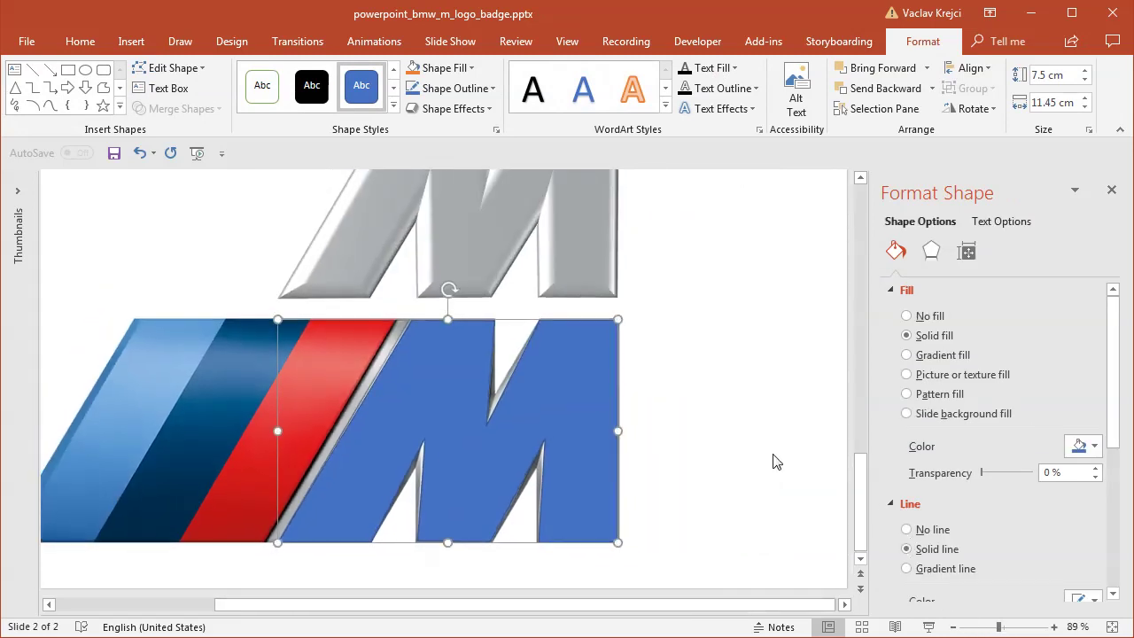
drag(856, 455, 856, 437)
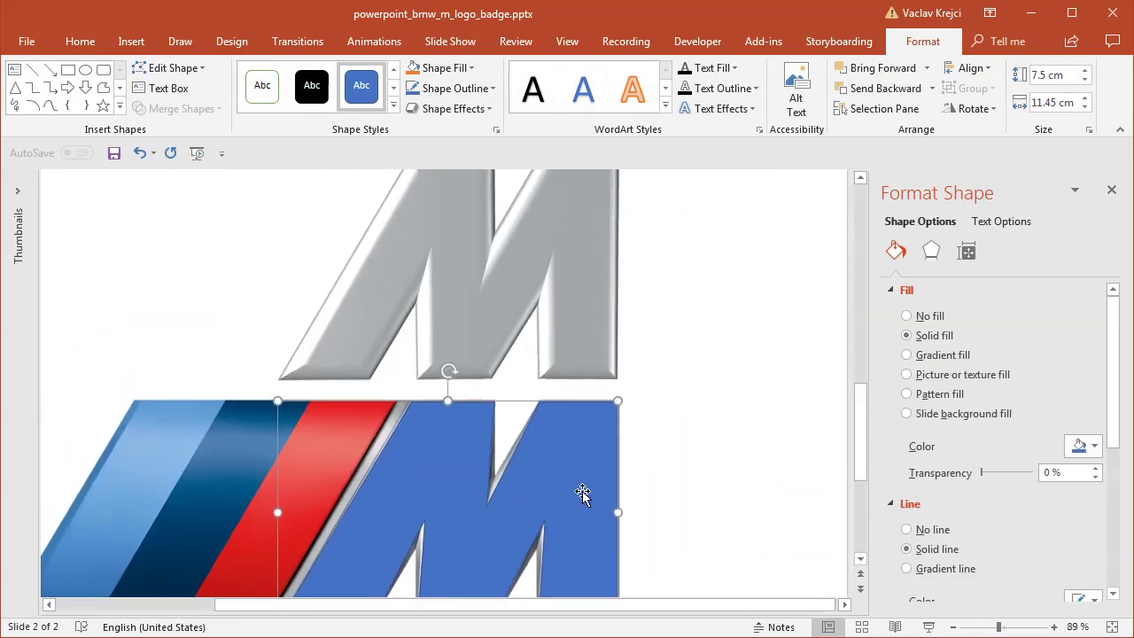
drag(582, 494, 591, 287)
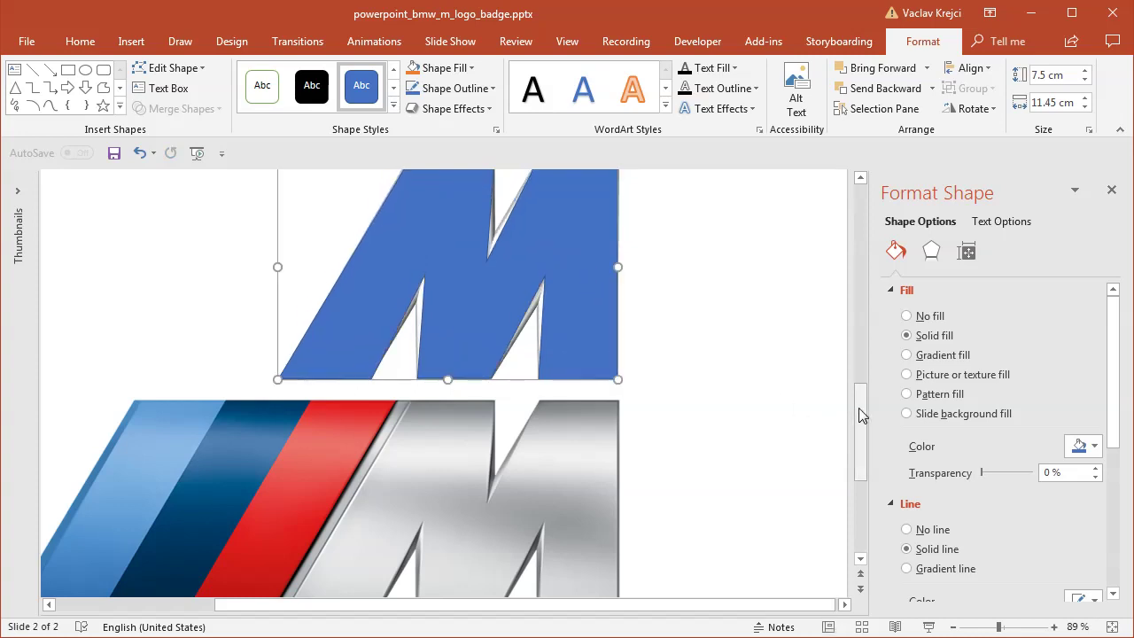
drag(859, 407, 861, 373)
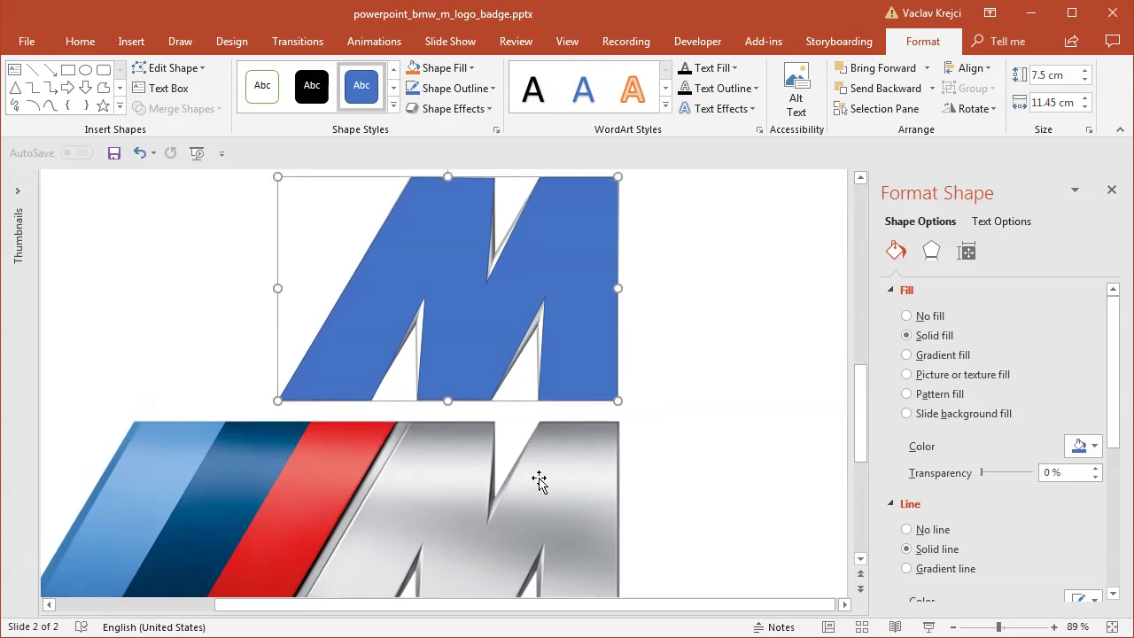
double_click(919, 41)
drag(857, 381, 863, 375)
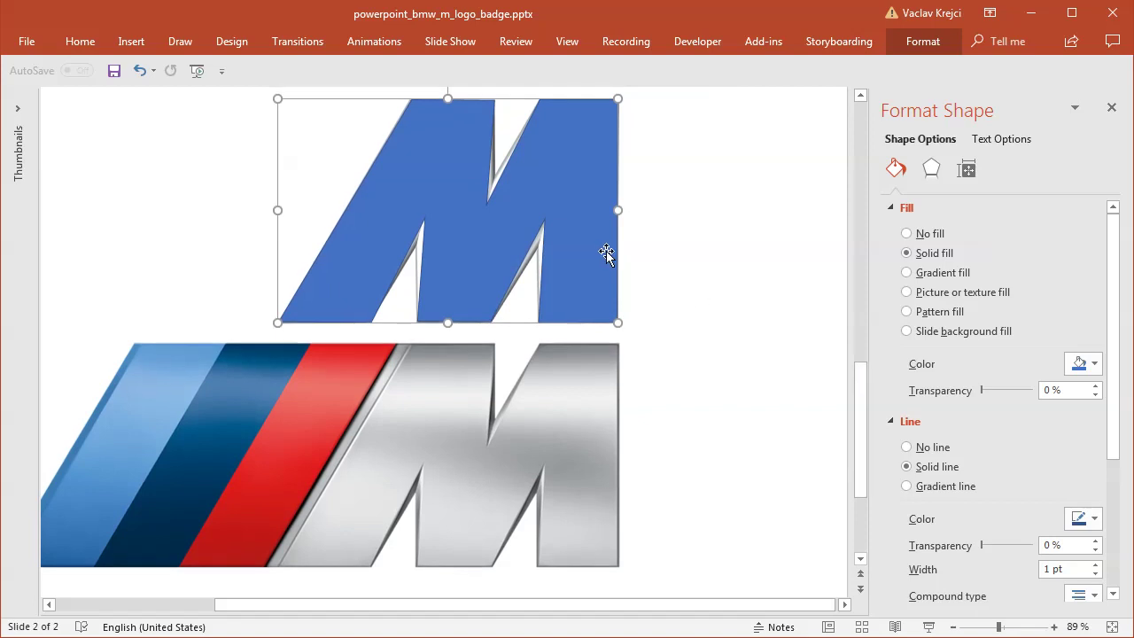
- Remove the blue M's outline and switch its fill to a linear gradient, widening the formatting pane
click(930, 448)
click(925, 273)
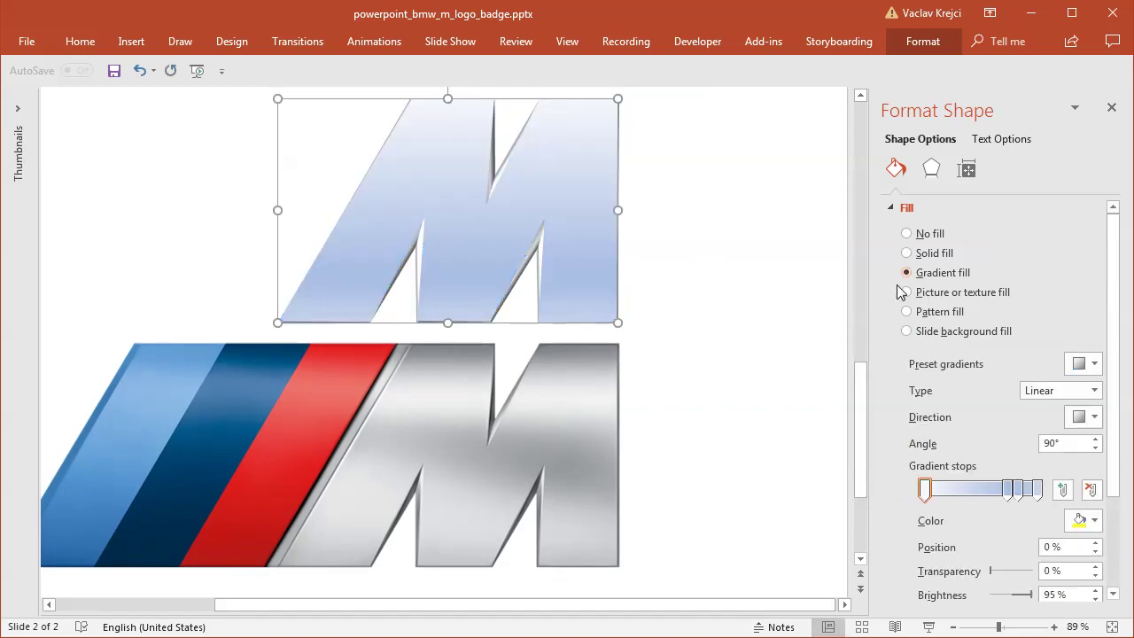
drag(871, 303, 793, 304)
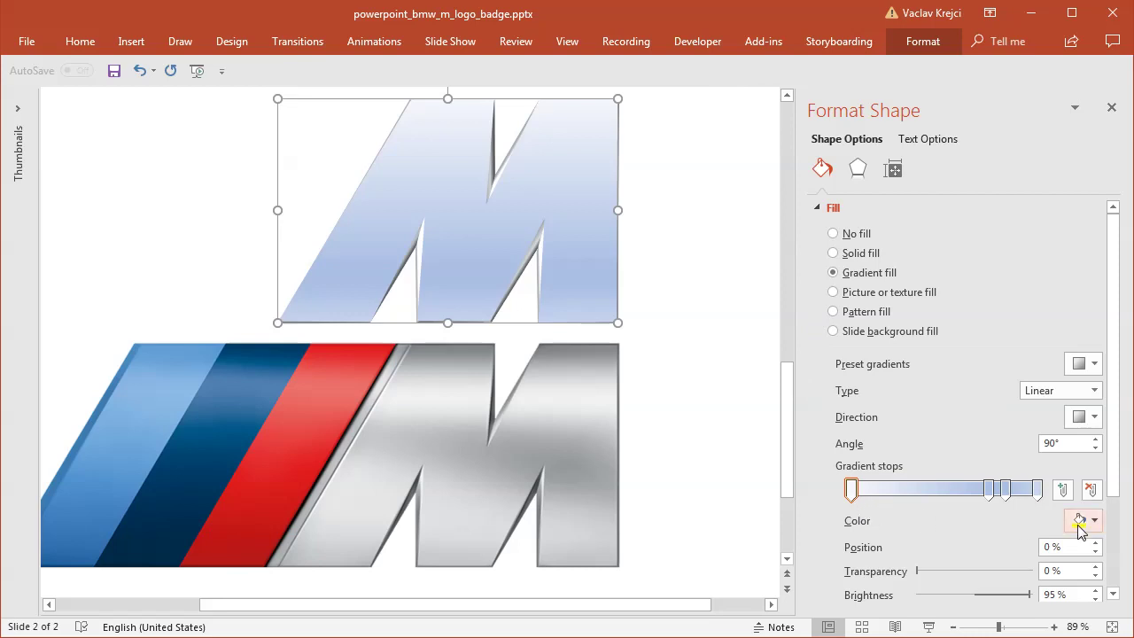
- Colour the first gradient stop, at 0%, with the dark grey sampled from the reference M's top edge
scroll(1118, 456, down, 3)
click(1083, 393)
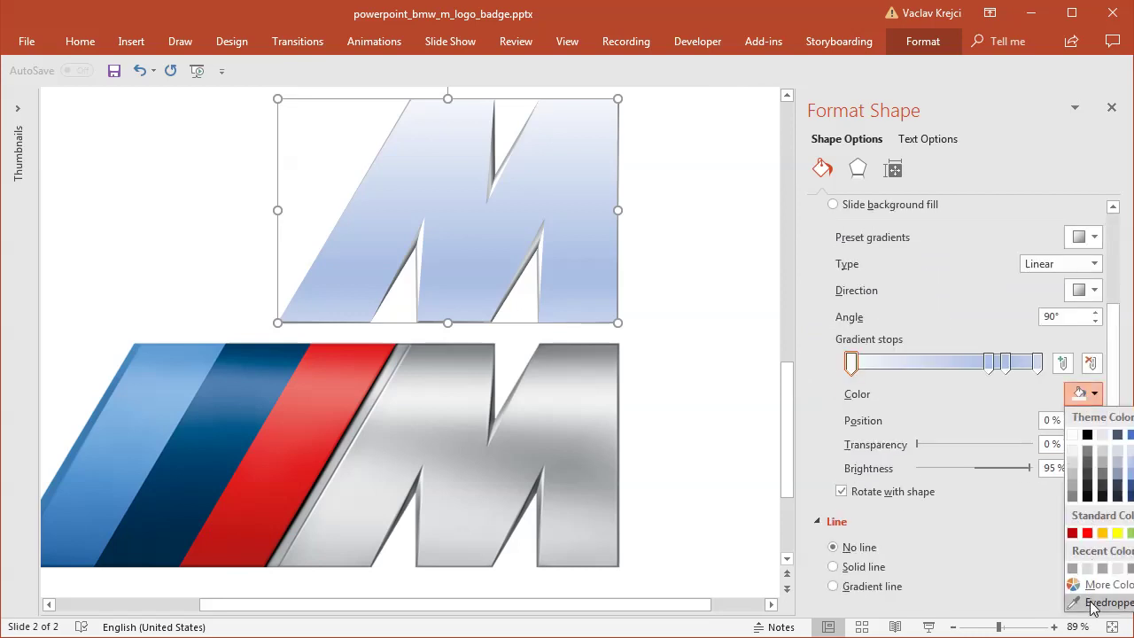
click(1093, 606)
click(563, 347)
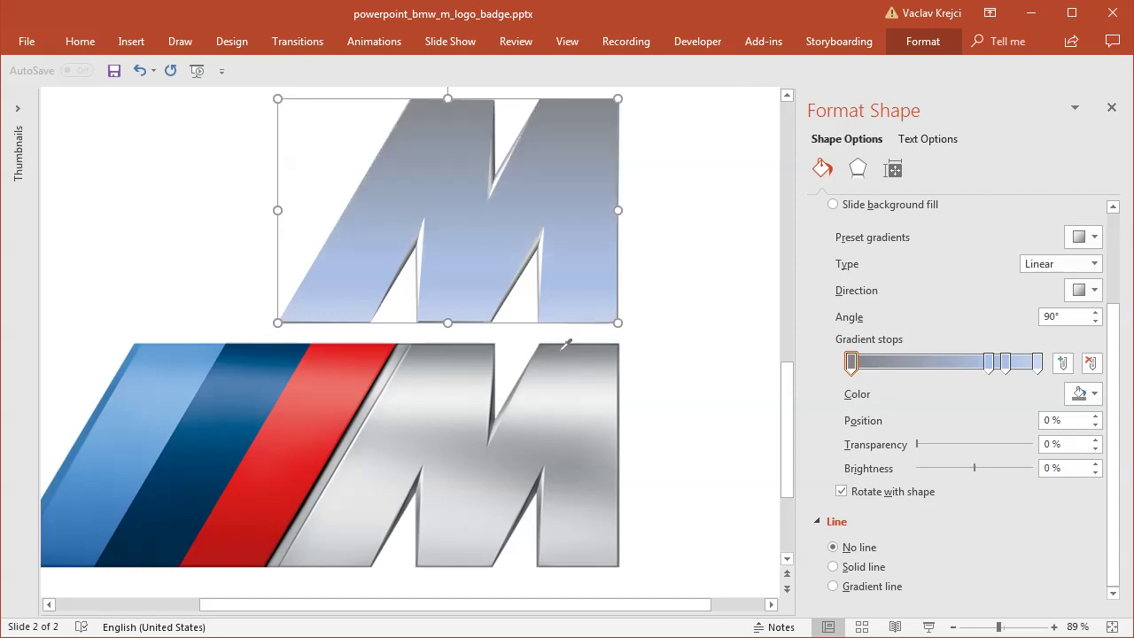
- Add a gradient stop at 27% and colour it with the light silver sampled from the reference M's upper highlight
click(902, 361)
click(1083, 393)
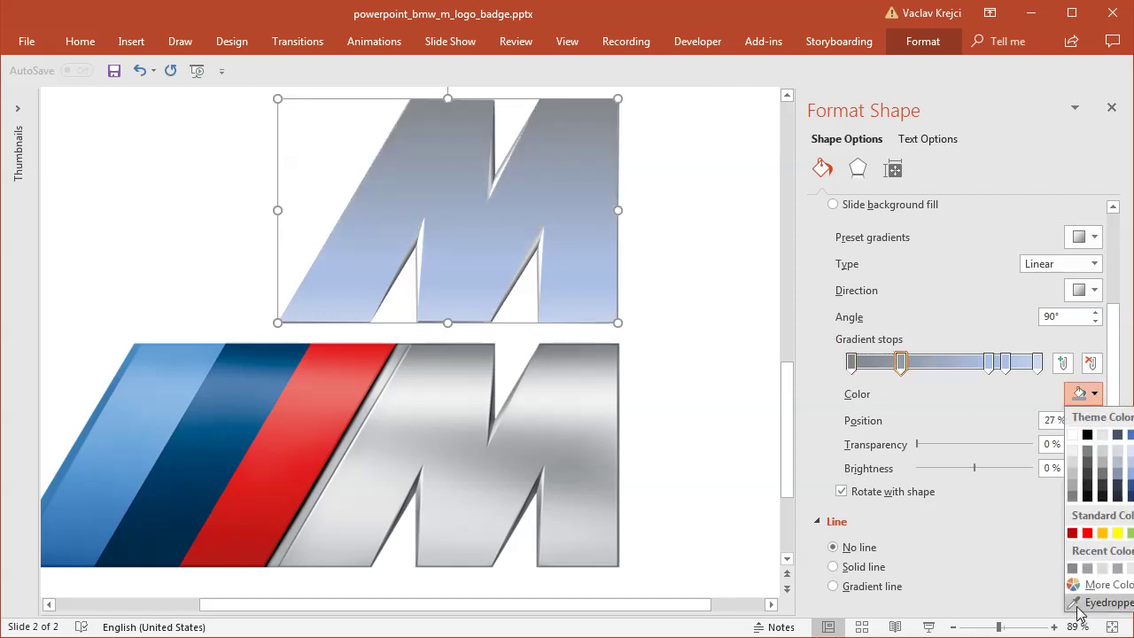
click(1093, 606)
click(604, 400)
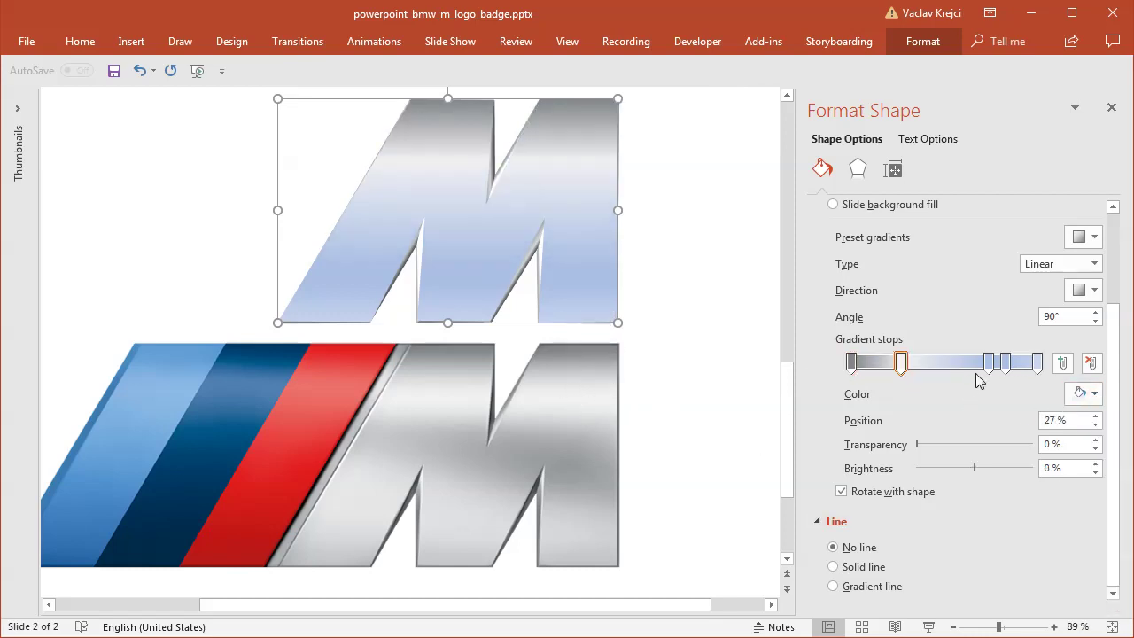
- Move the third gradient stop to 55% and colour it with the mid grey sampled from the reference M's middle band
drag(989, 363, 951, 372)
click(1083, 393)
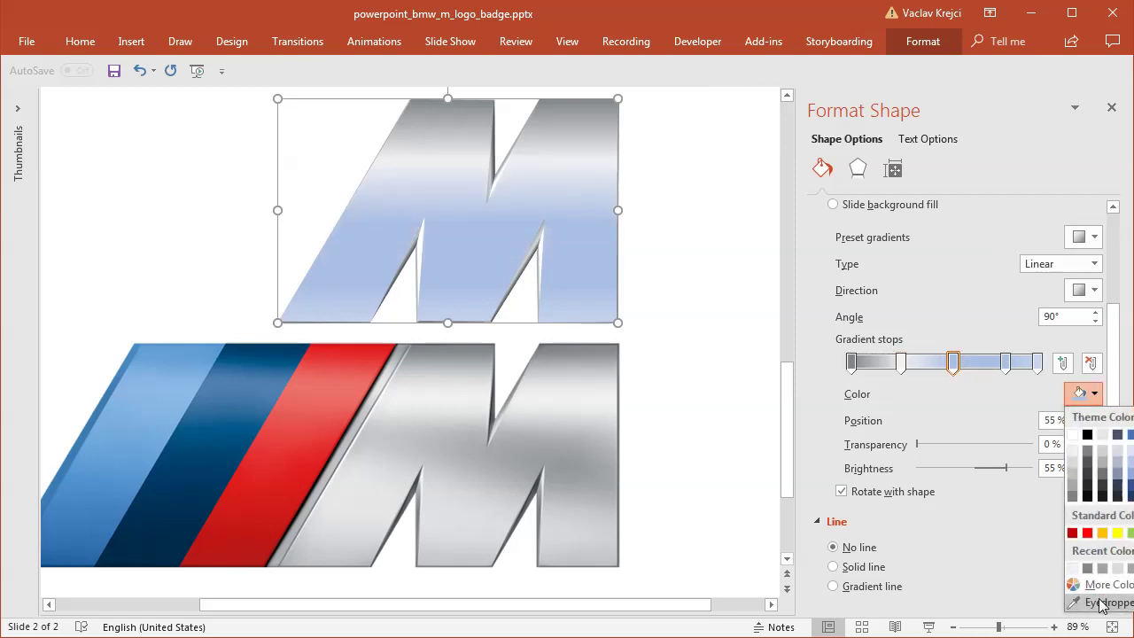
click(1101, 604)
click(462, 438)
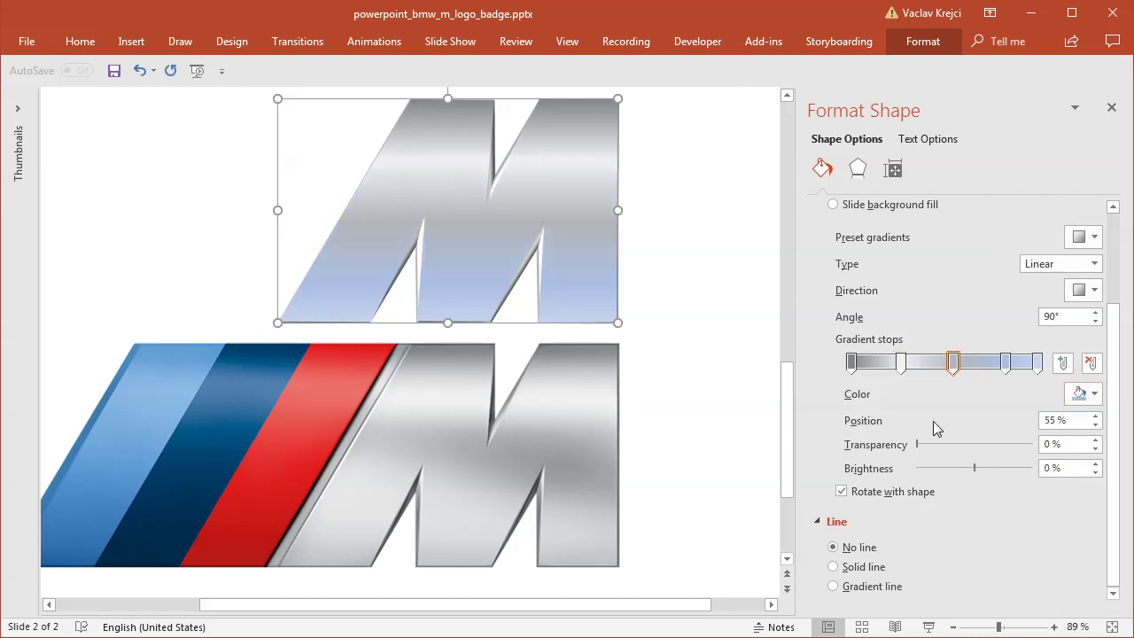
- Colour the 83% gradient stop with the light grey sampled from the lower part of the reference M
click(1004, 362)
click(1083, 393)
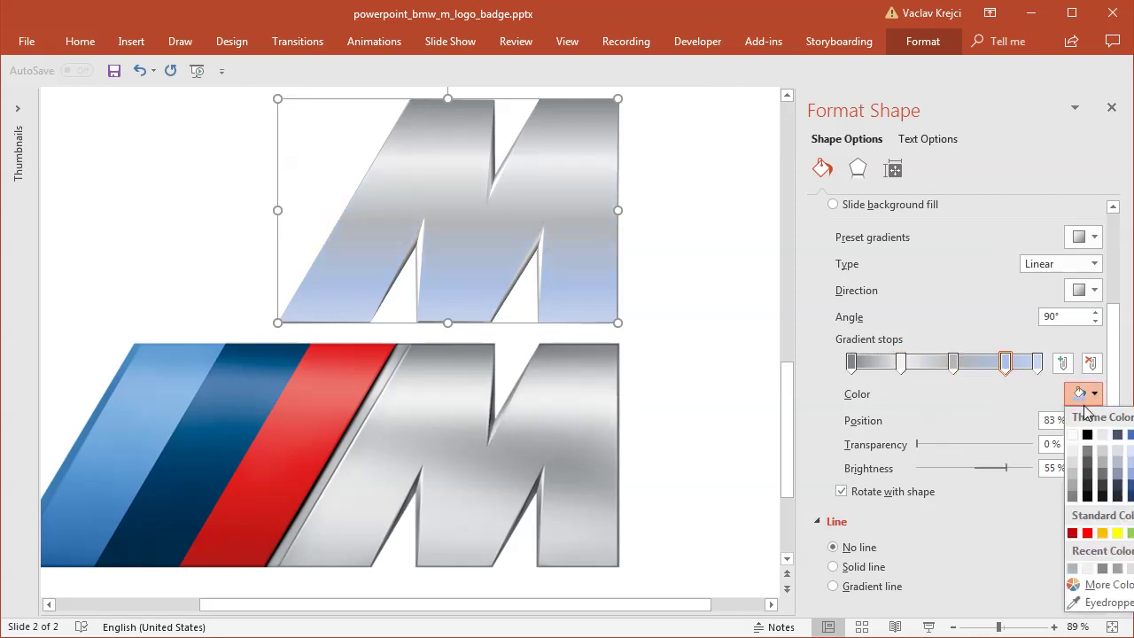
click(1102, 604)
click(448, 518)
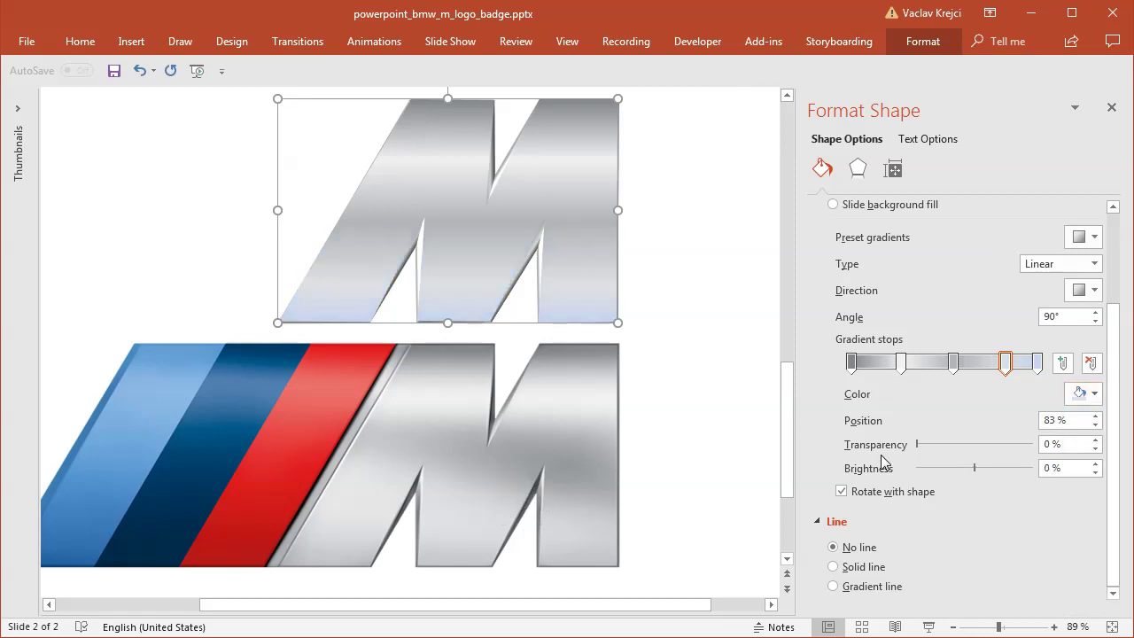
- Colour the last gradient stop, at 100%, with a grey sampled from the reference M's lower right leg
click(1037, 363)
click(1082, 393)
click(1101, 604)
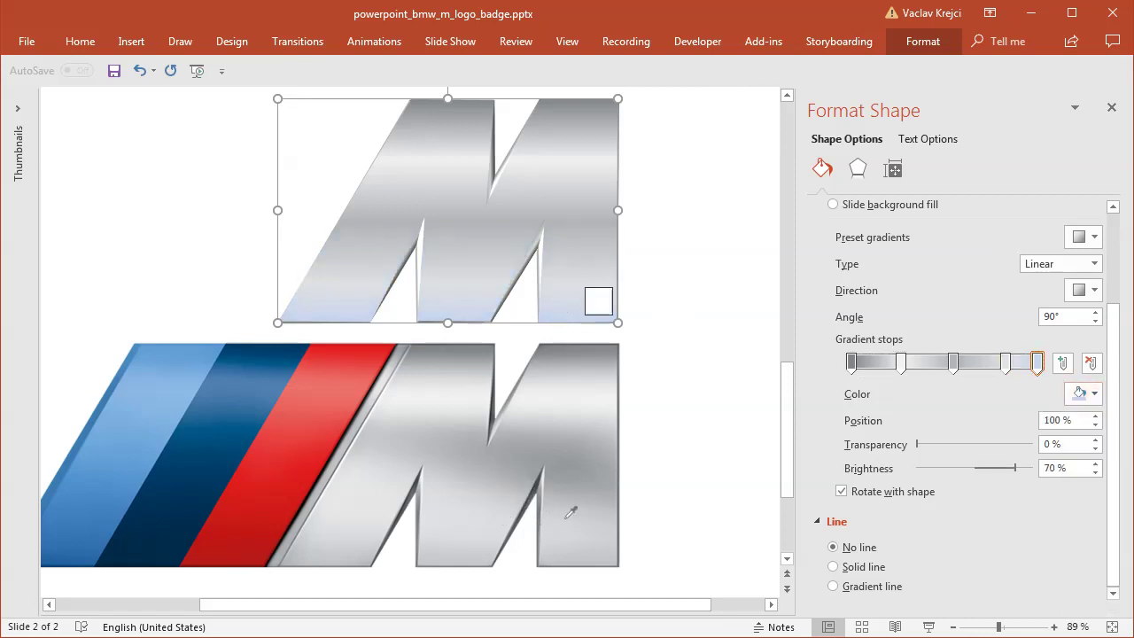
click(586, 530)
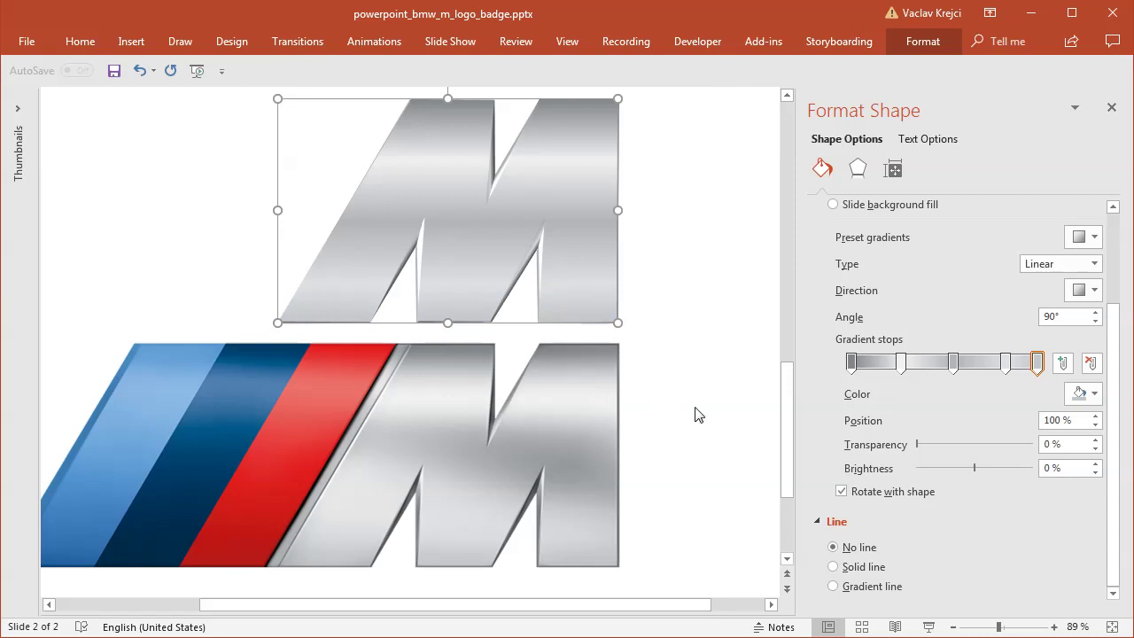
- Deselect the gradient-filled M and open the Selection pane listing the slide's objects
click(765, 385)
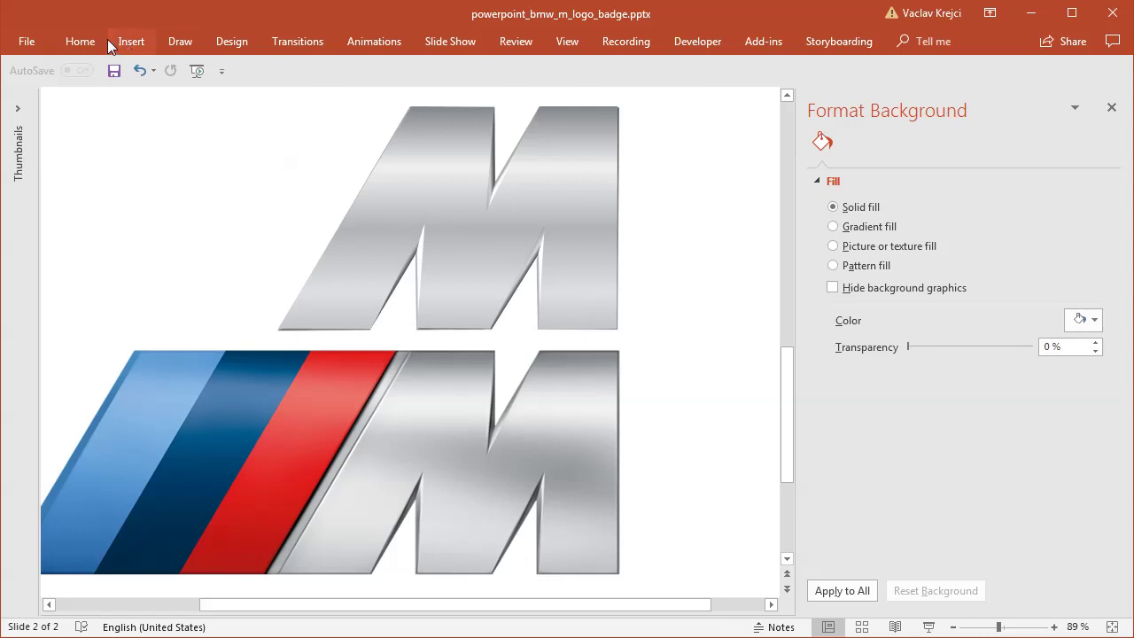
click(80, 41)
click(1045, 109)
click(1048, 173)
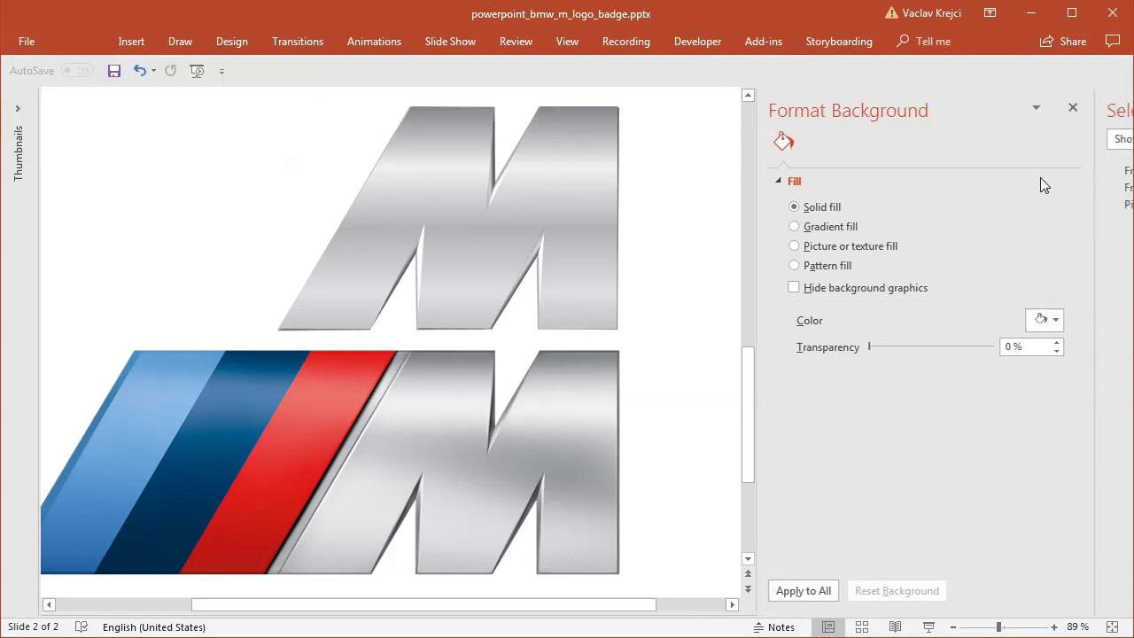
- Give the back M shape, Freeform: Shape 4, a solid grey outline 1.5 pt wide
click(1007, 189)
drag(353, 606, 397, 608)
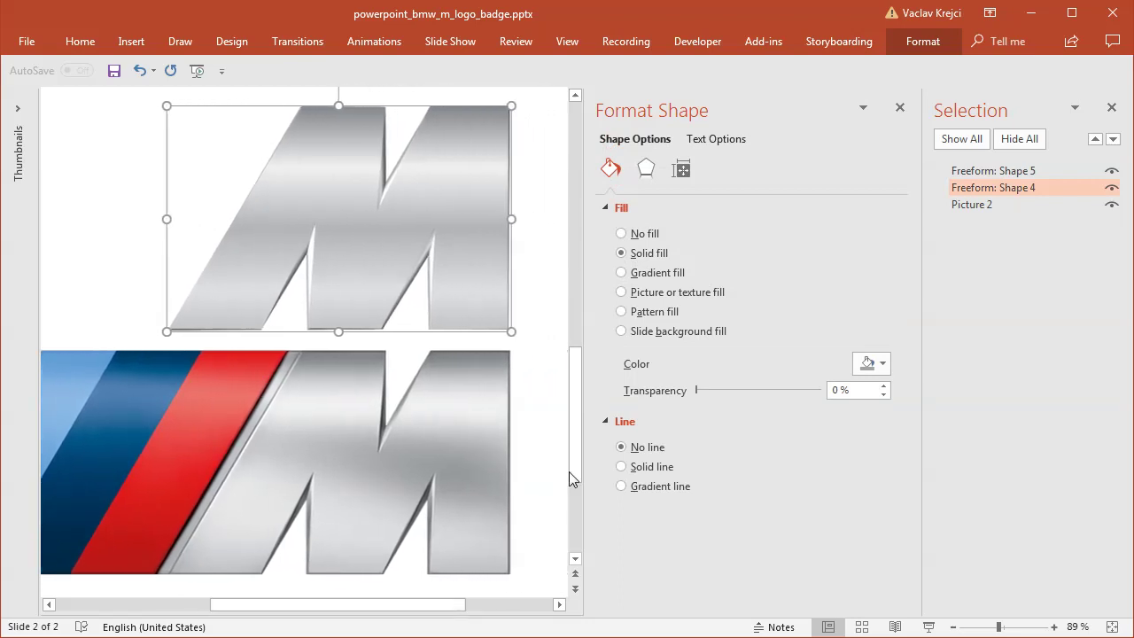
click(640, 471)
click(864, 521)
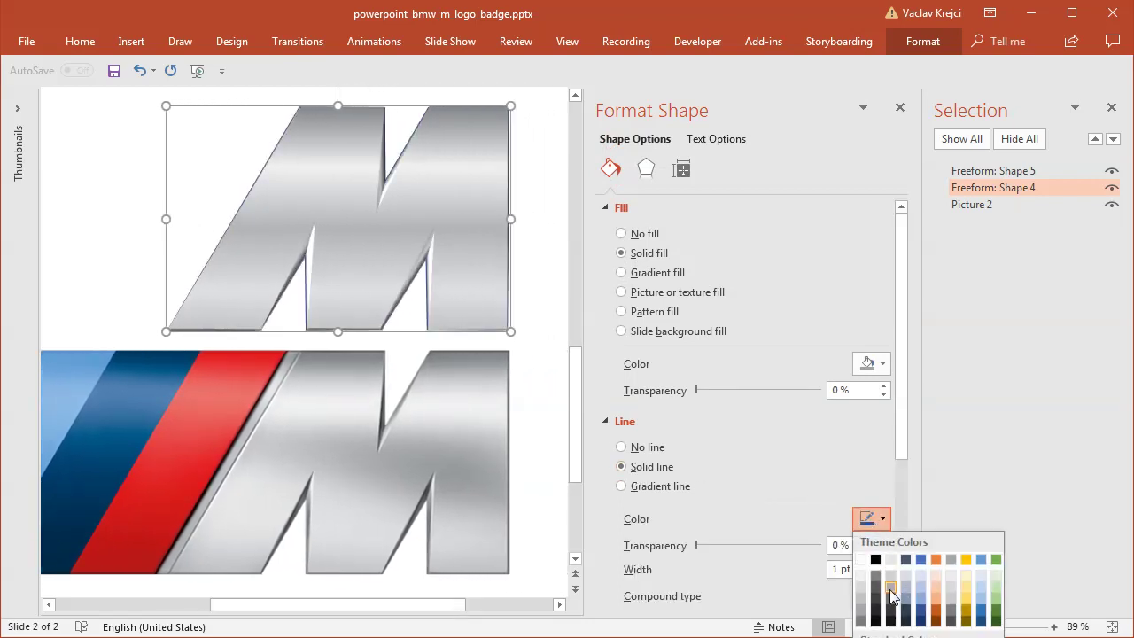
click(895, 595)
scroll(899, 451, down, 2)
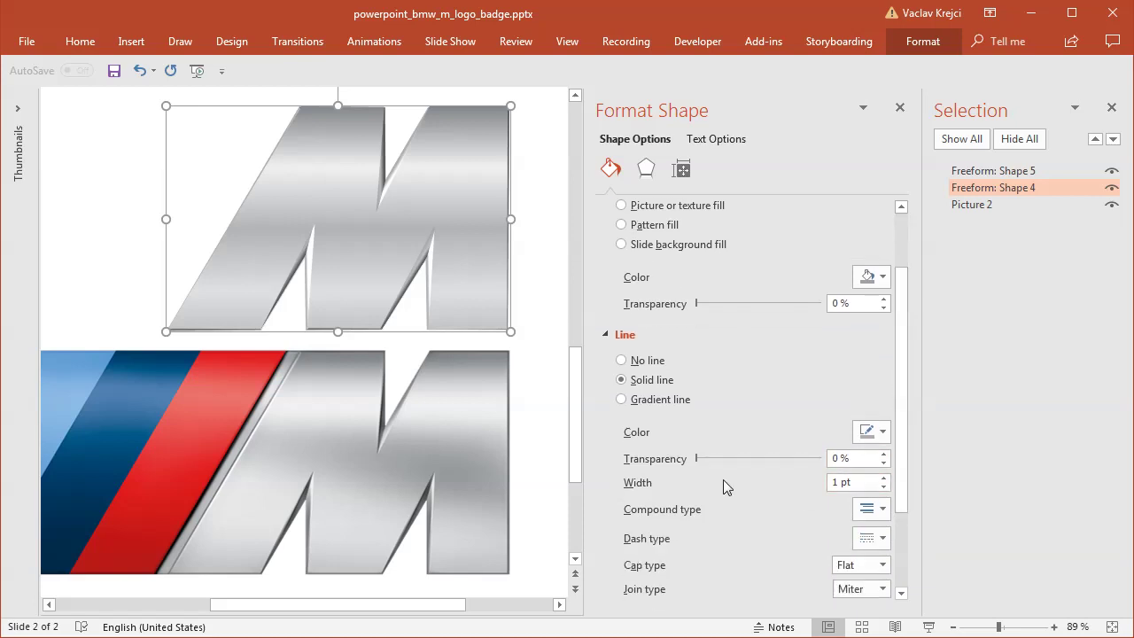
click(883, 478)
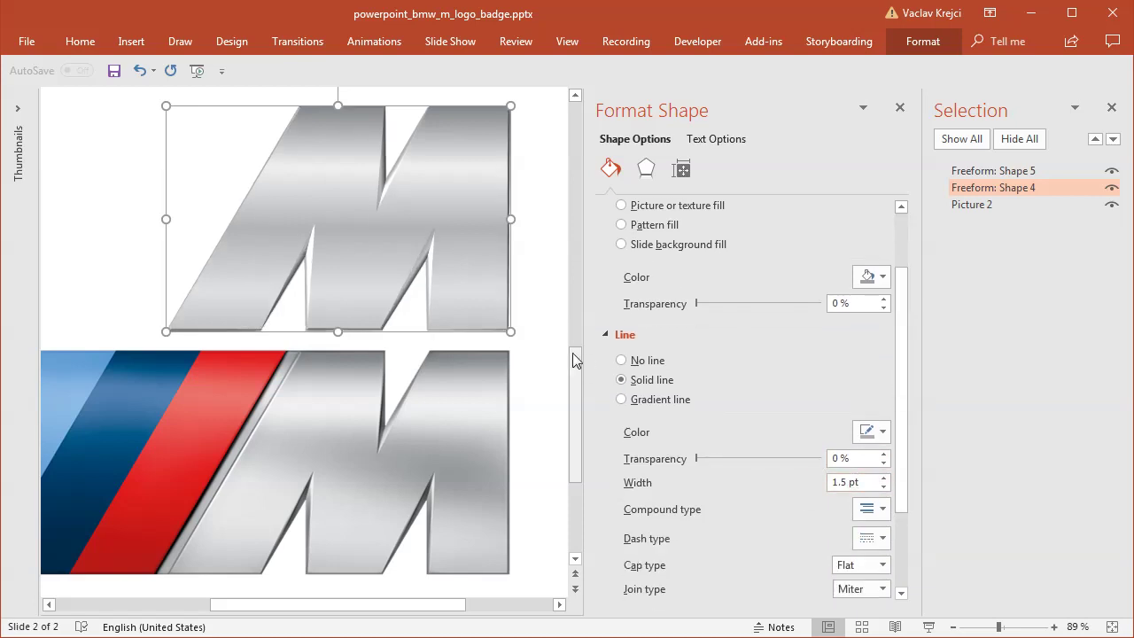
click(560, 357)
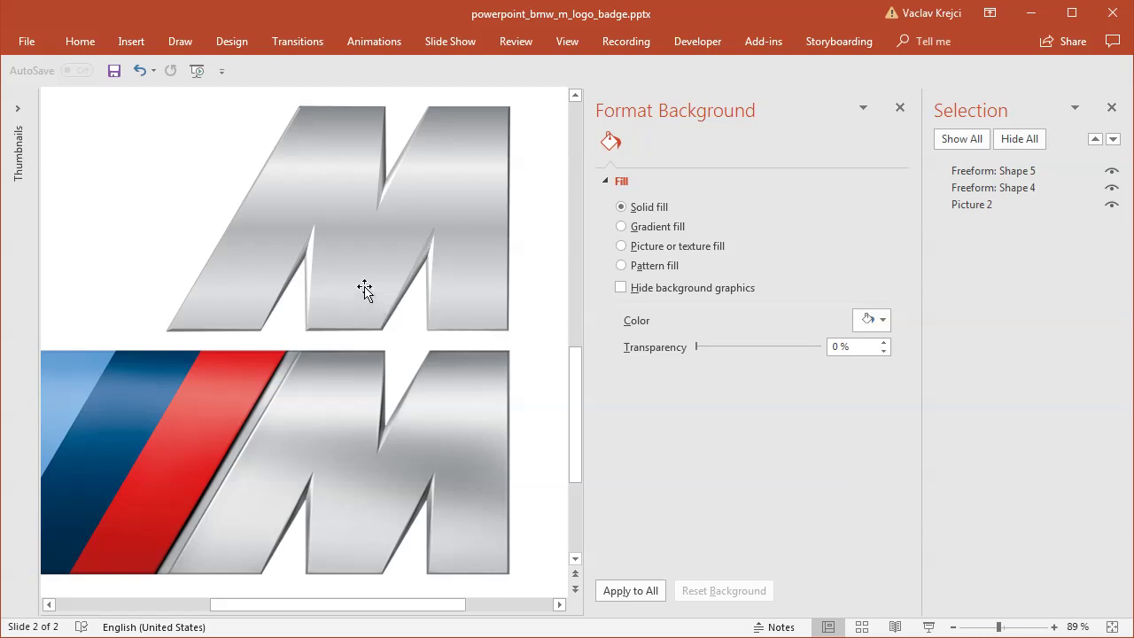
- Fill the back M shape, Freeform: Shape 4, with a dark grey from the Black, Text 1 theme shades
click(992, 189)
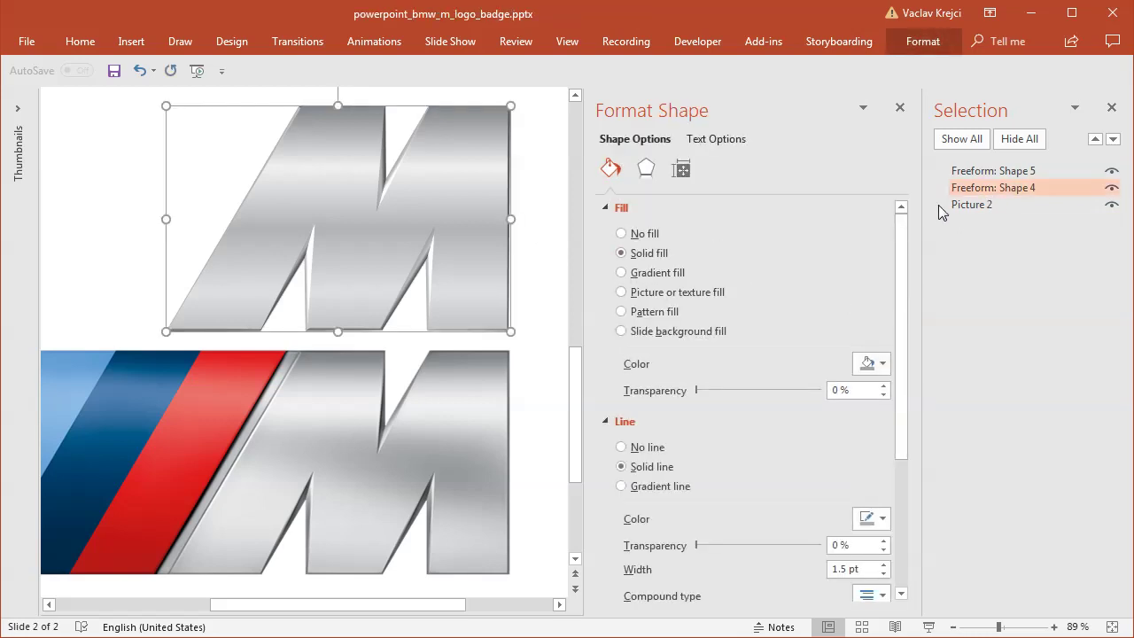
click(867, 364)
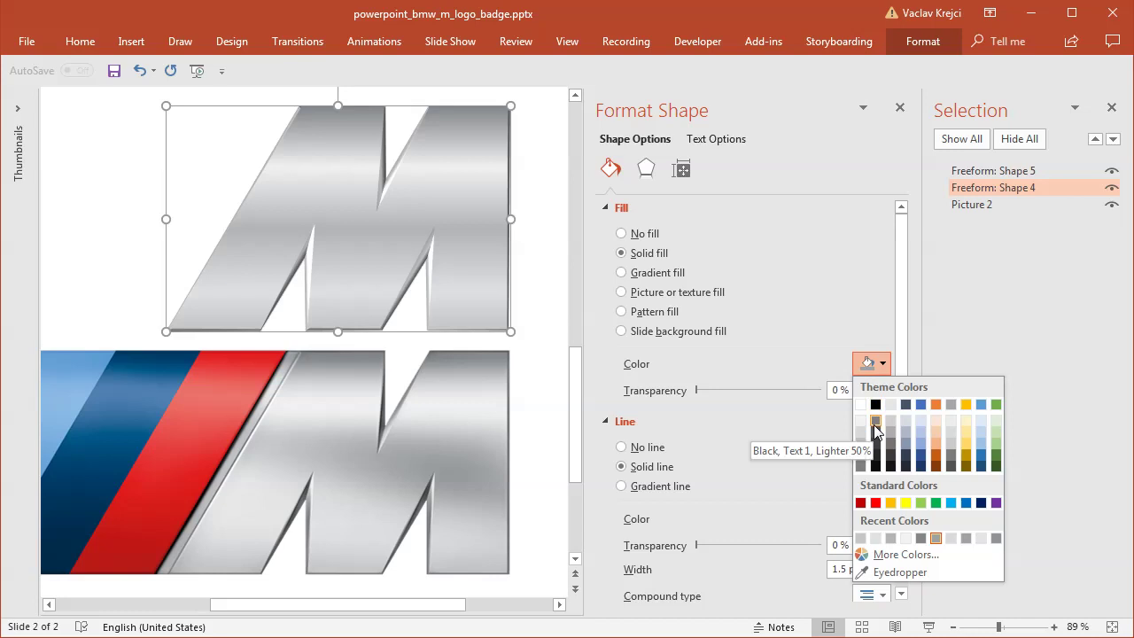
click(874, 424)
click(871, 363)
click(877, 445)
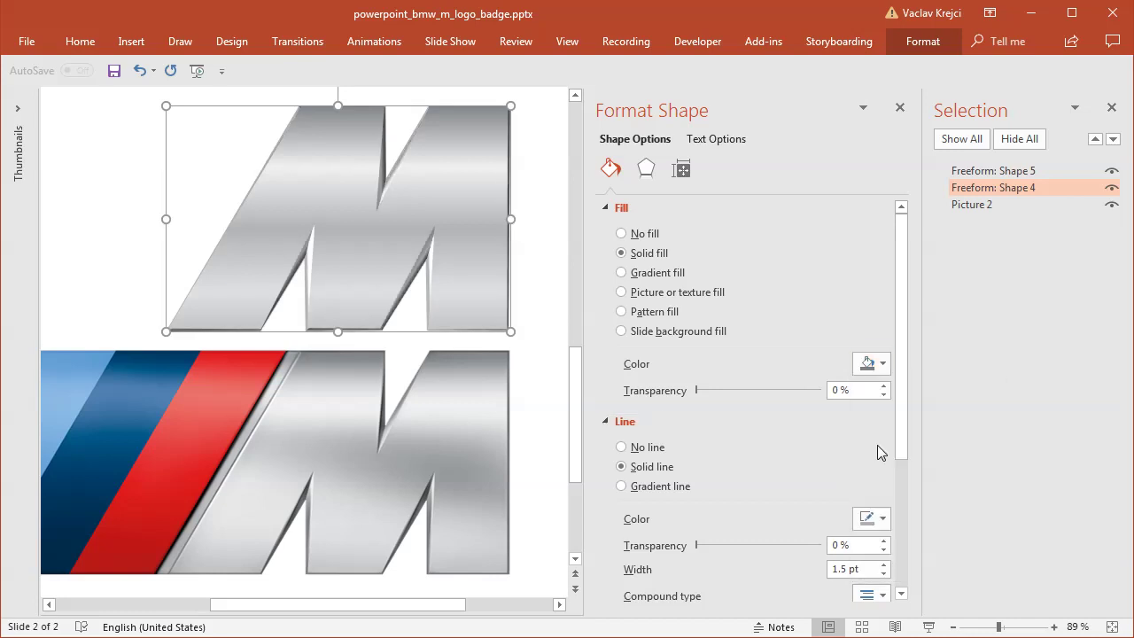
click(870, 363)
click(875, 432)
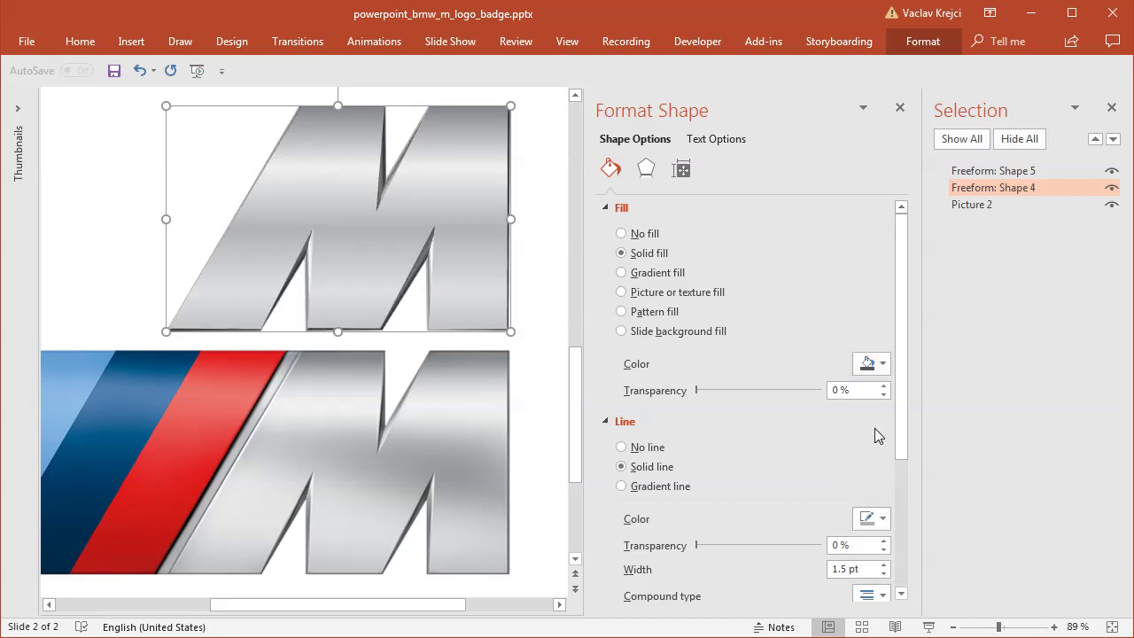
click(113, 202)
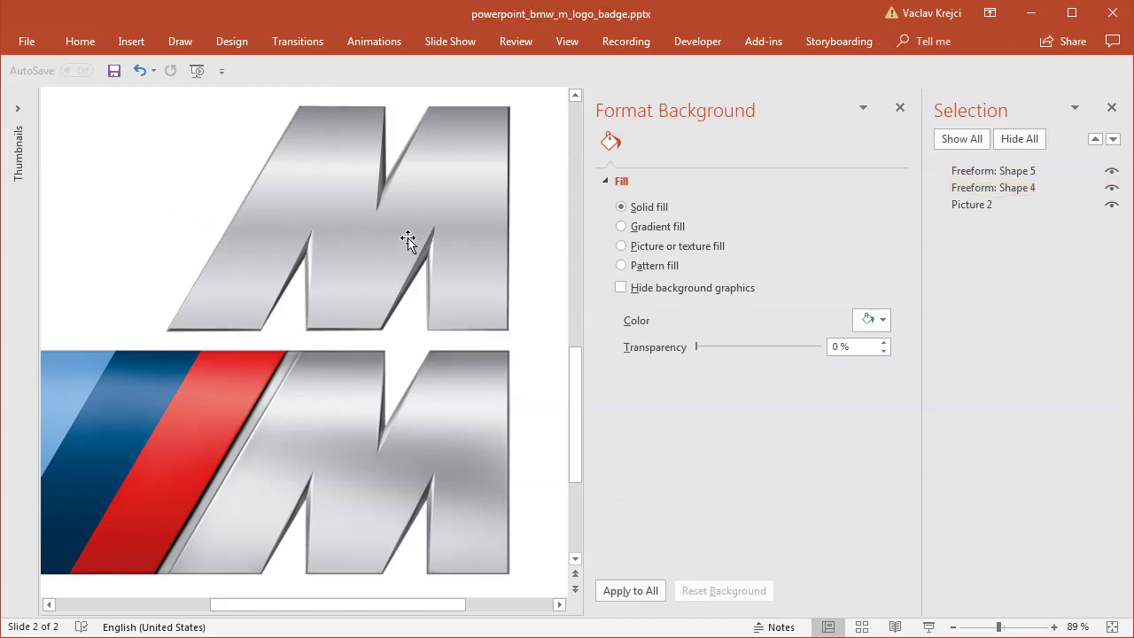
- Apply a Cool Slant top bevel to the front gradient-filled M, 3 pt wide and 1 pt high
click(356, 238)
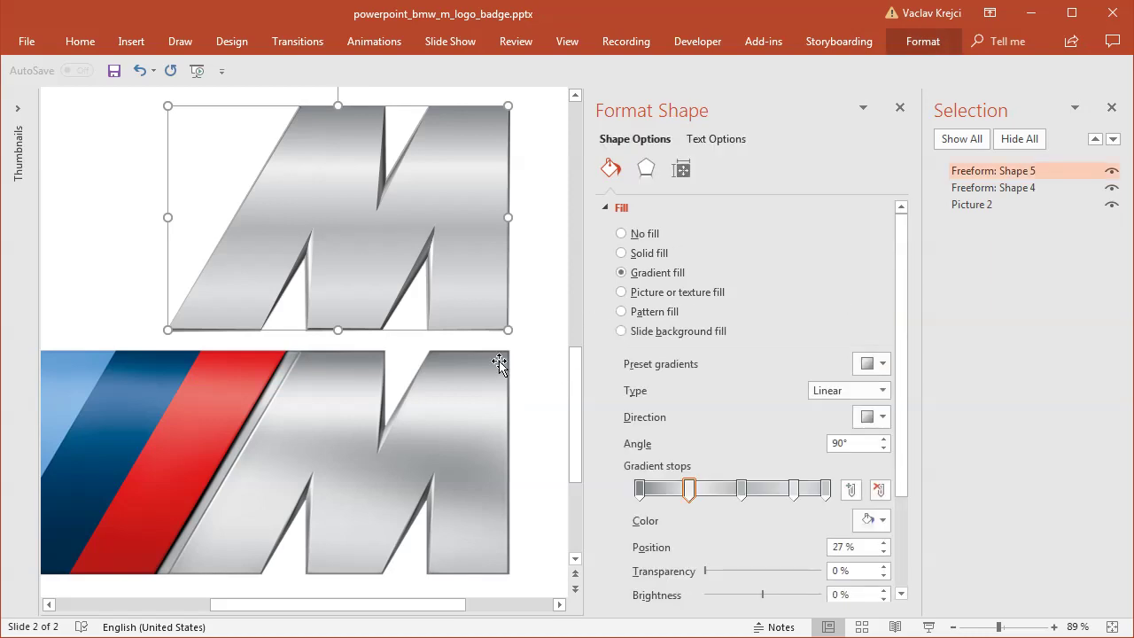
click(646, 168)
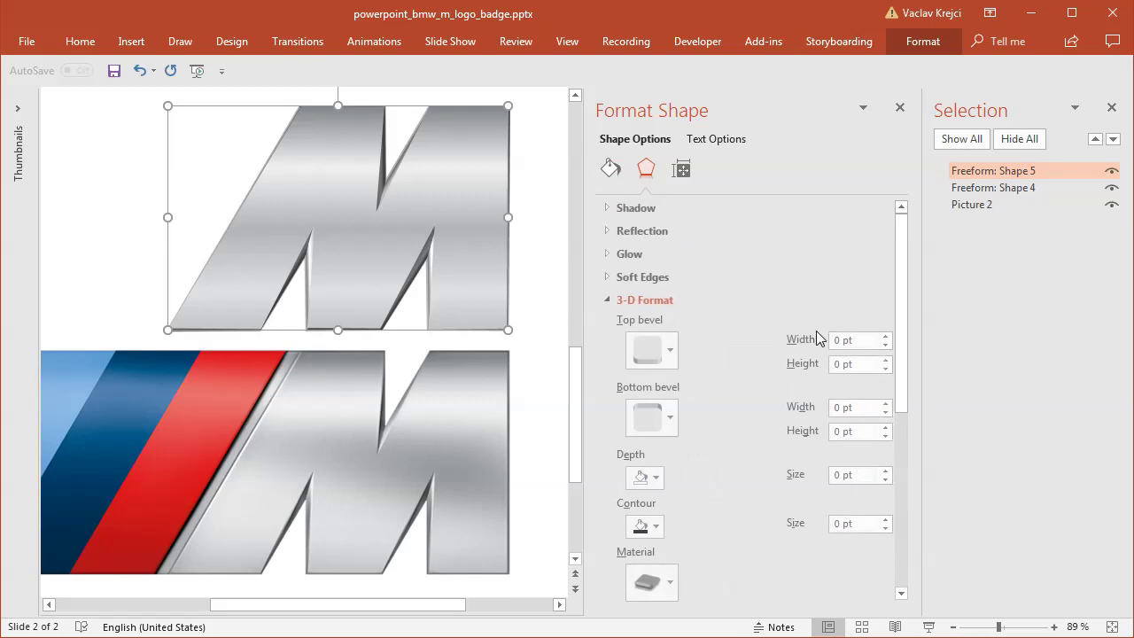
click(649, 359)
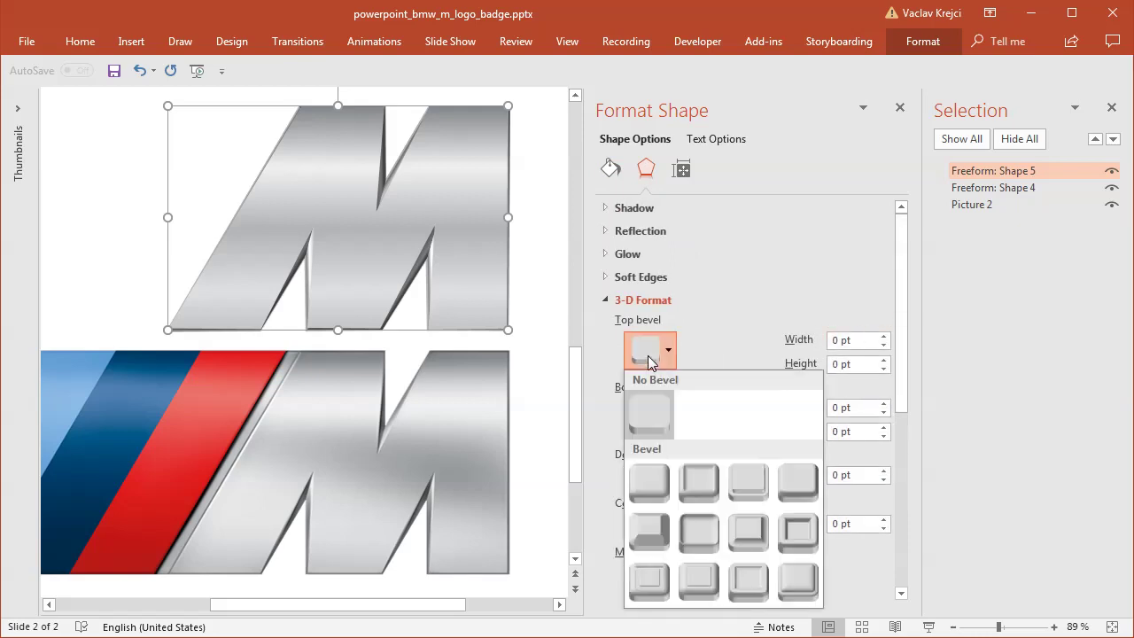
click(794, 485)
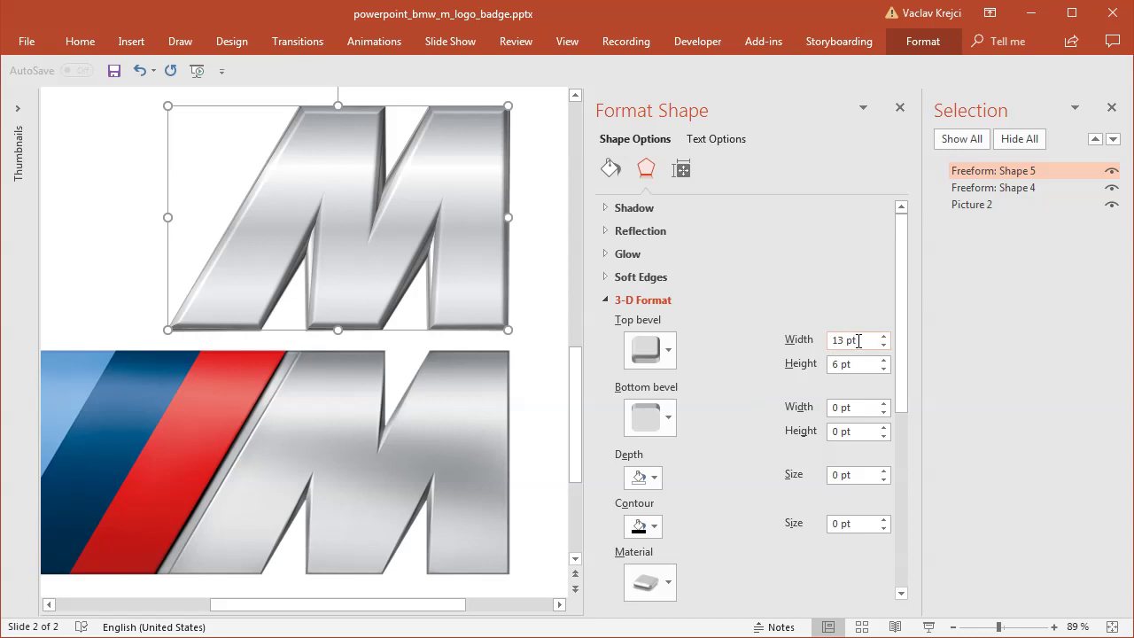
drag(856, 339, 744, 345)
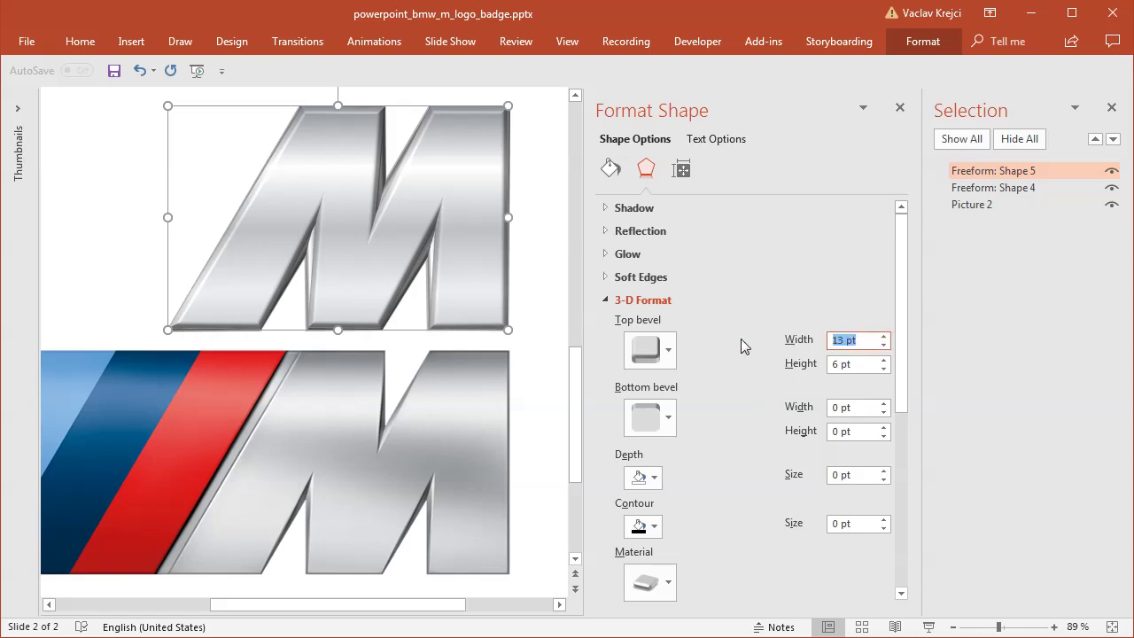
text(3)
key(Tab)
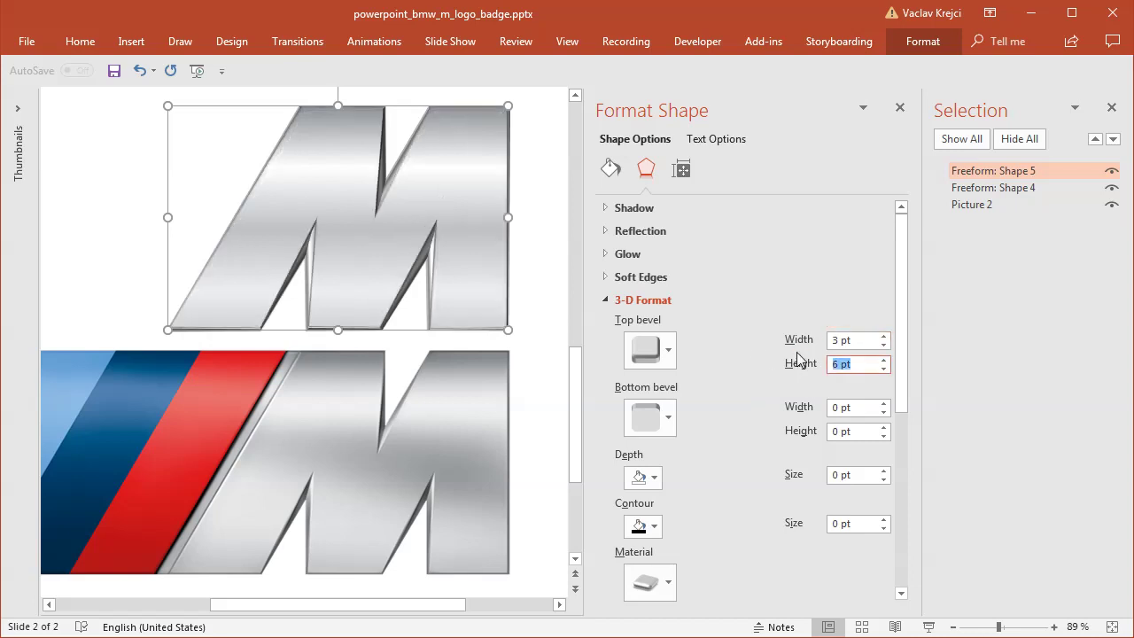
text(1)
- Set the lighting angle of the front M's 3-D format to 300°
drag(905, 357, 904, 461)
drag(842, 445, 807, 444)
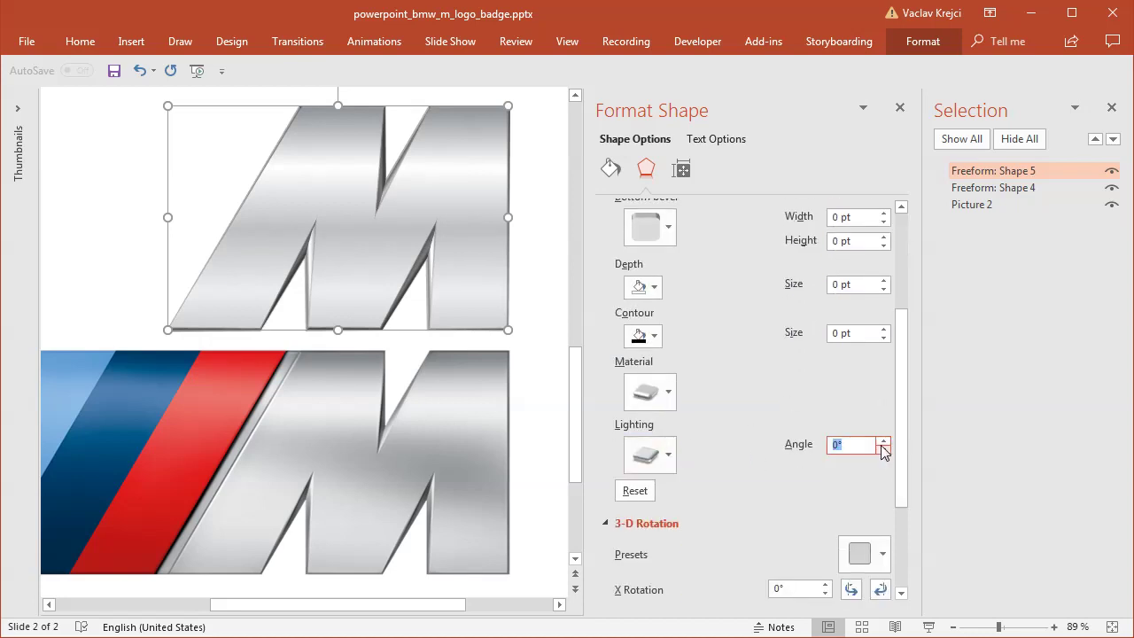
text(310)
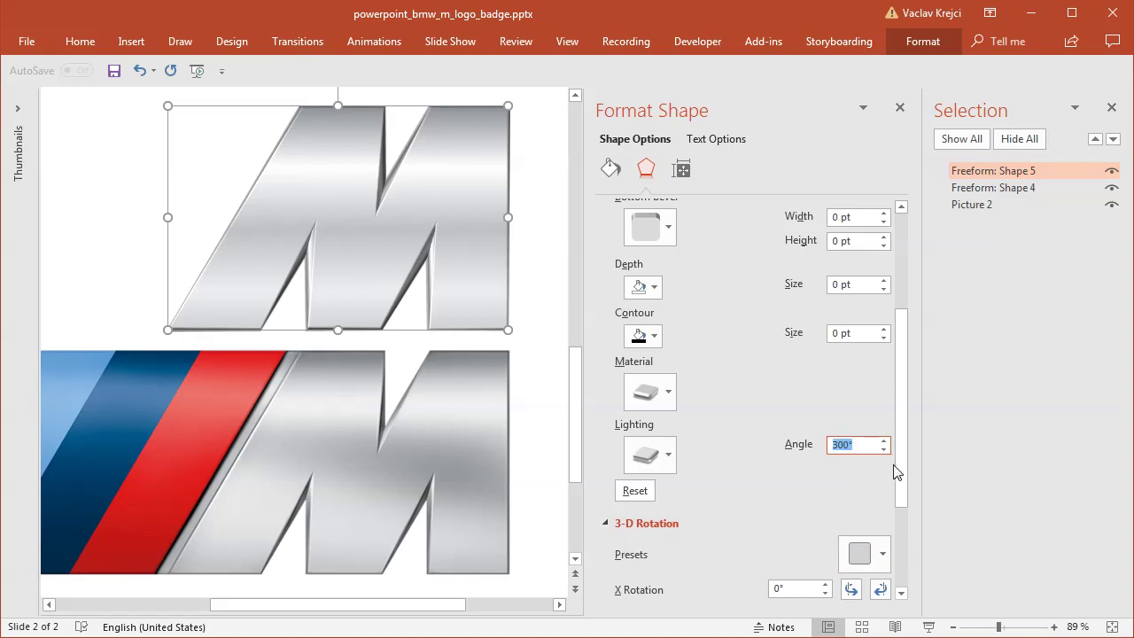
click(157, 244)
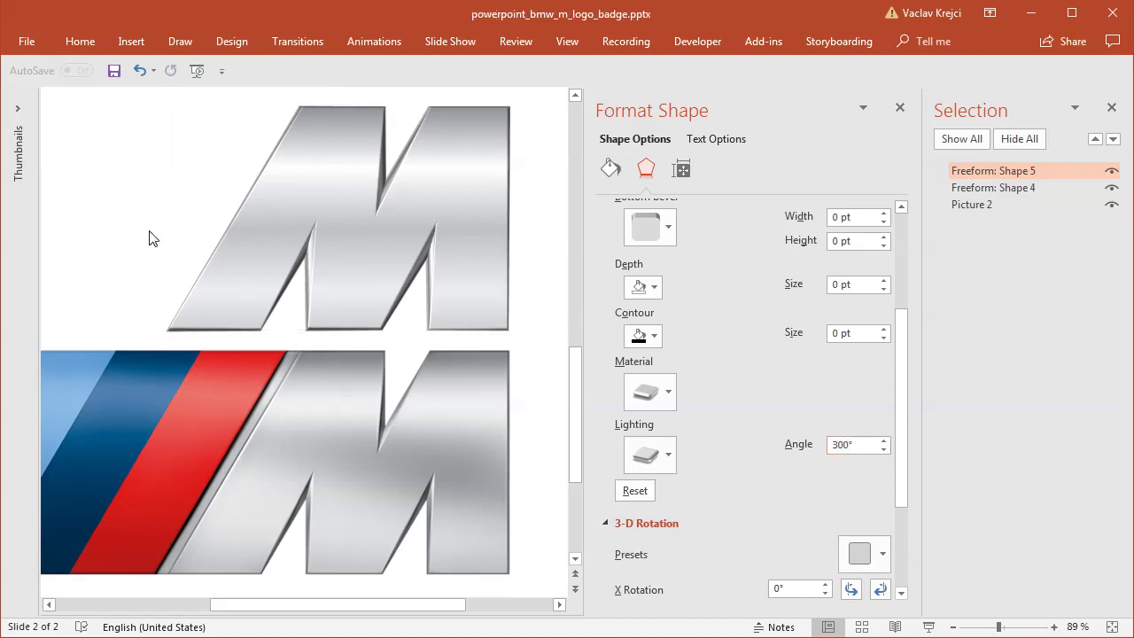
- Darken the first gradient stop of the front M, at 0%, to a custom grey of RGB 120, 123, 126
click(472, 246)
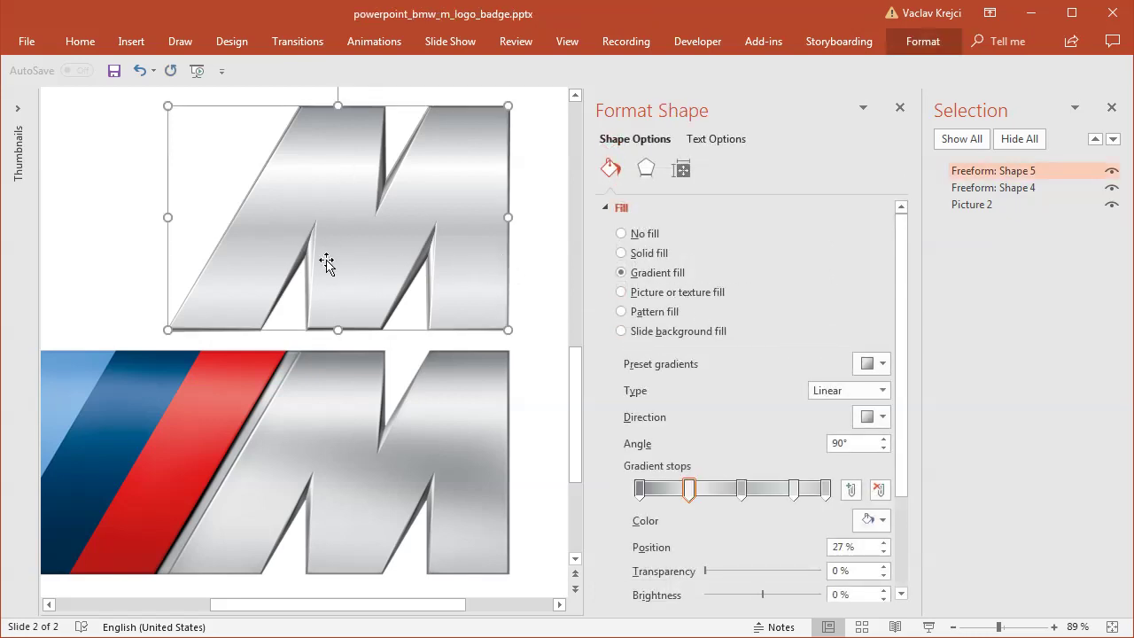
drag(901, 425, 900, 515)
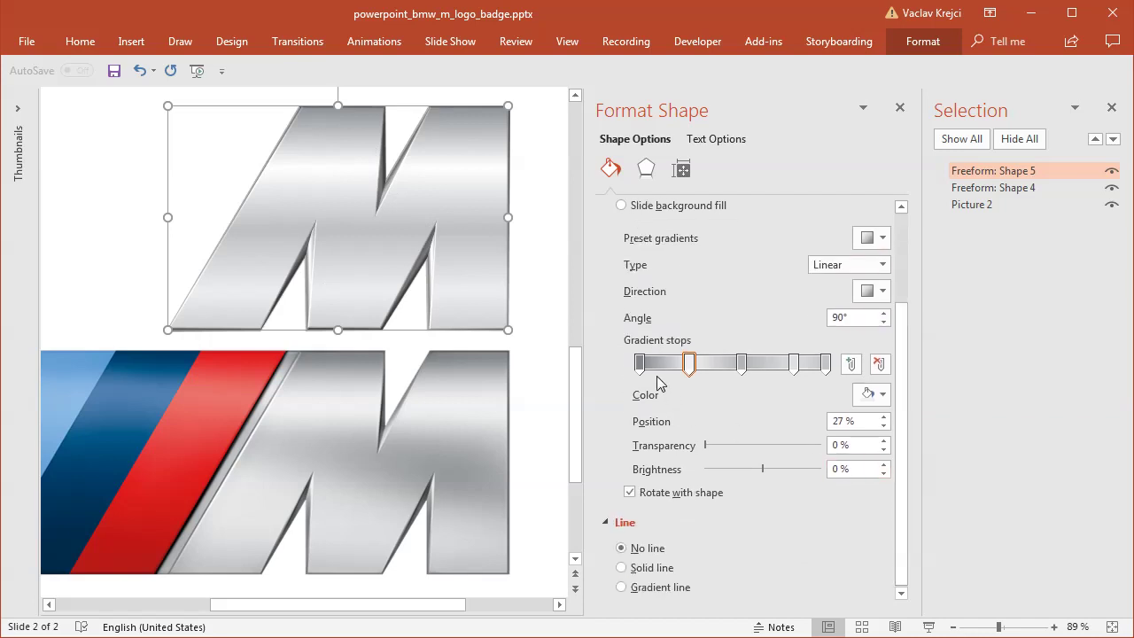
click(640, 363)
click(869, 396)
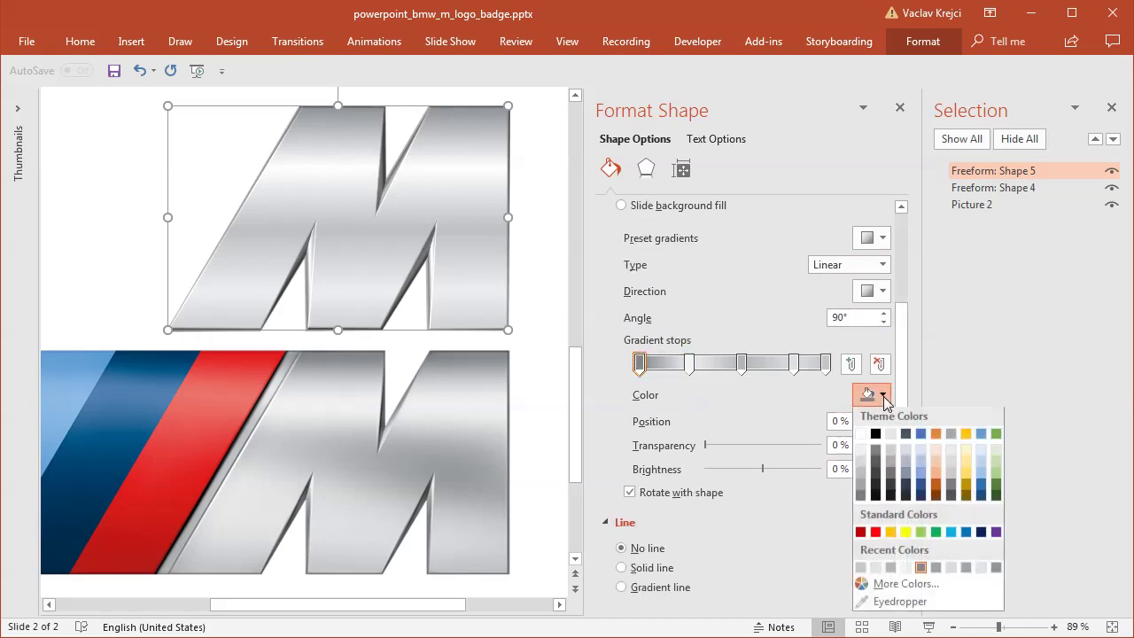
click(903, 585)
click(606, 270)
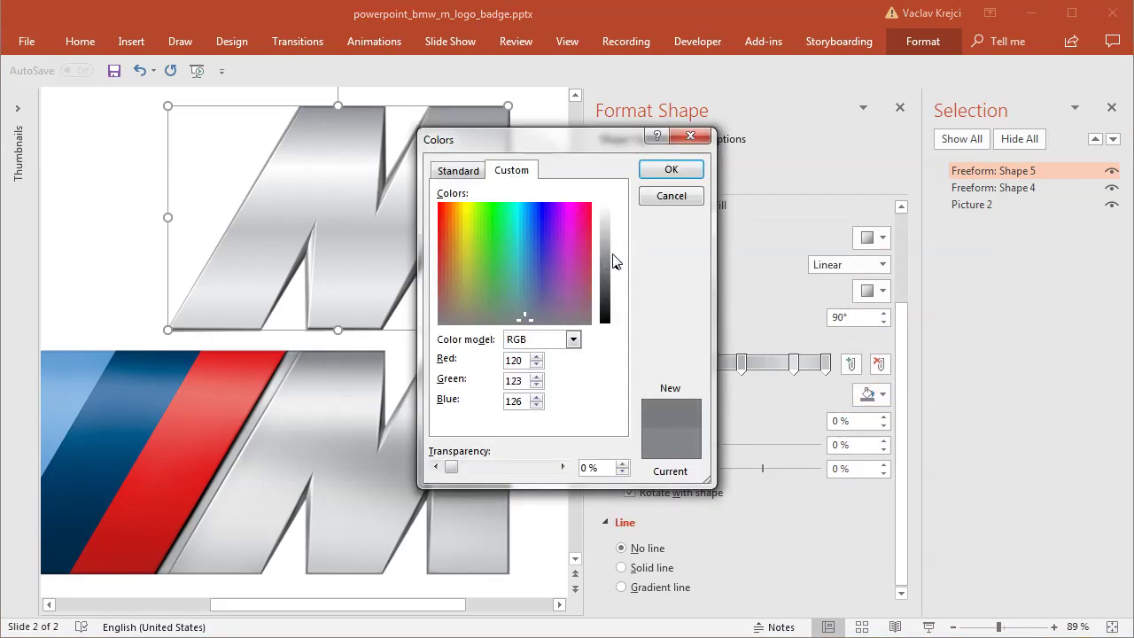
click(665, 168)
- Darken the grey of the front M's 55% gradient stop by lowering its custom colour's luminance
click(741, 363)
click(868, 395)
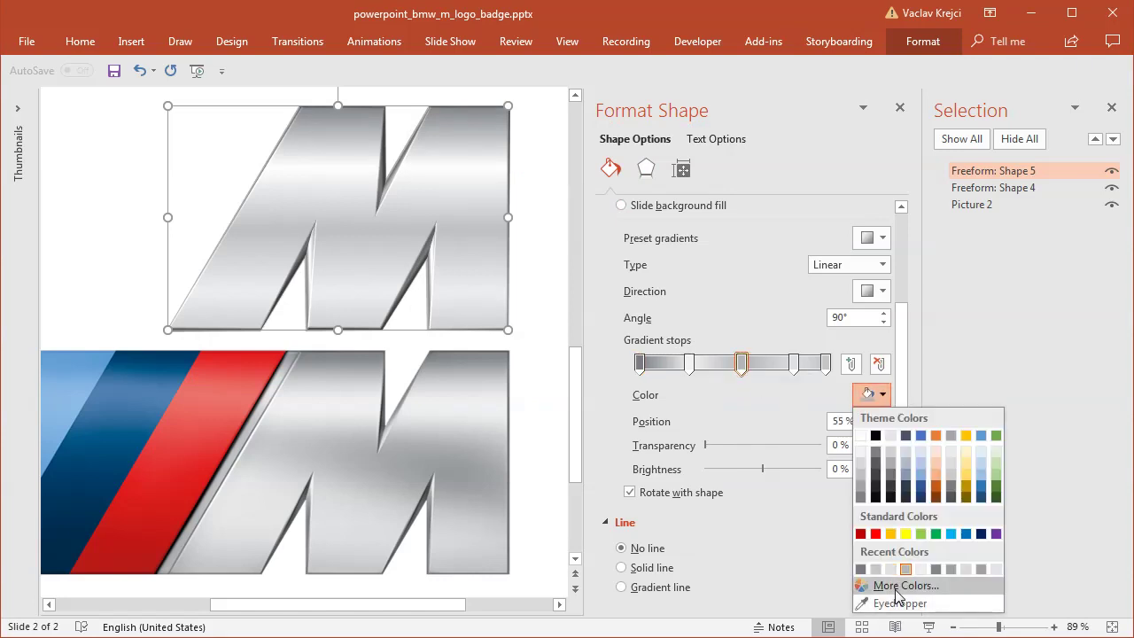
click(890, 586)
click(618, 254)
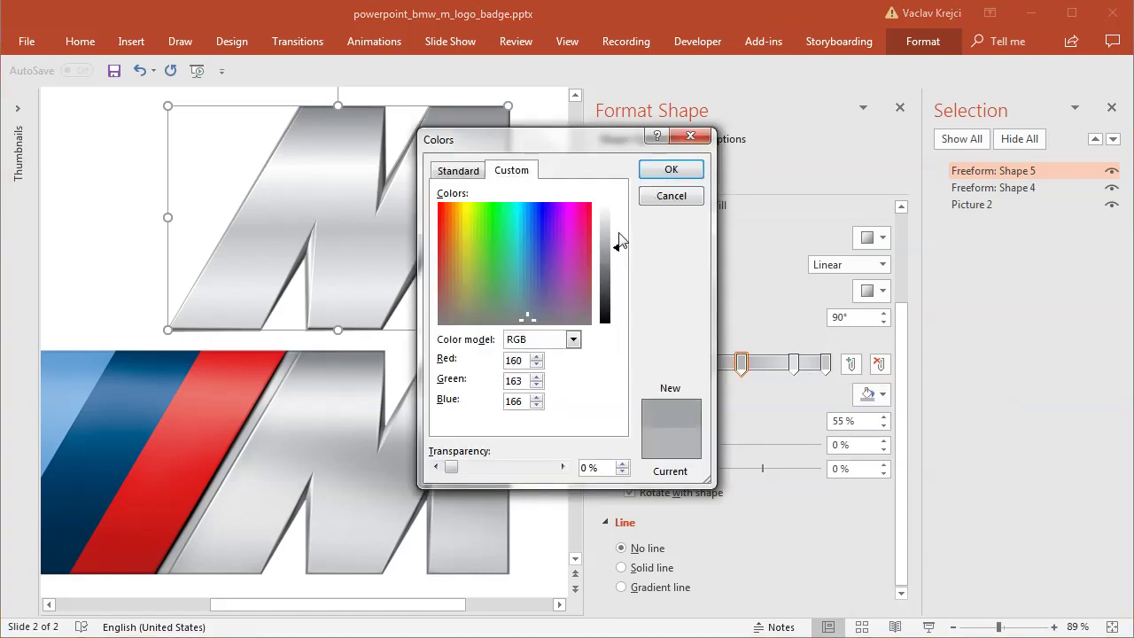
drag(615, 240, 619, 249)
click(671, 170)
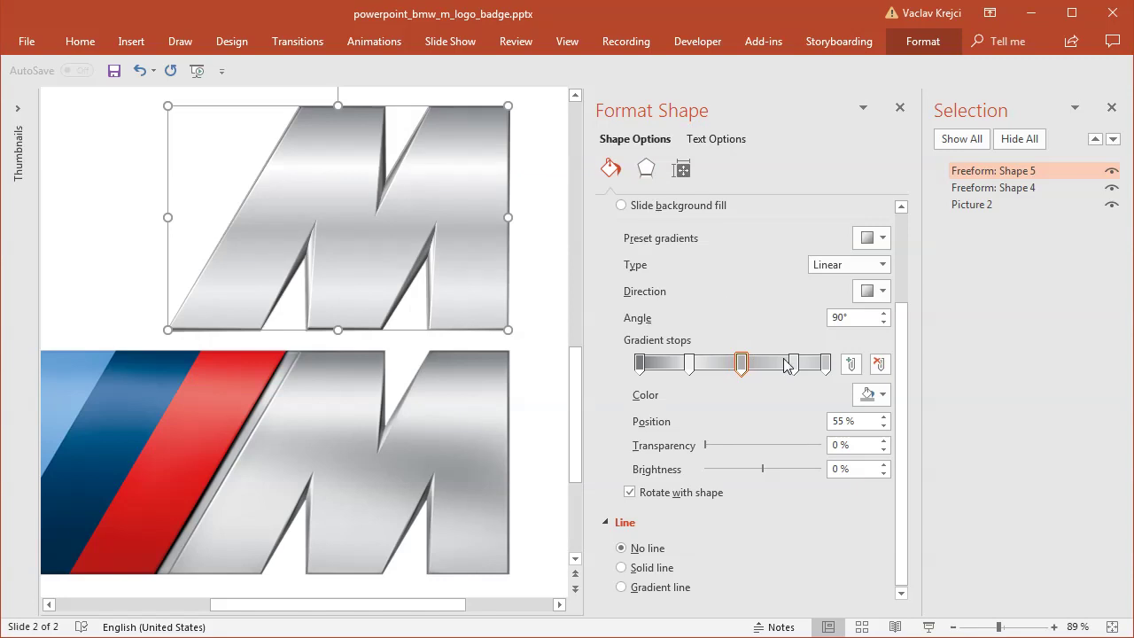
- Darken the near-white 27% gradient stop of the front M slightly with a custom colour
click(691, 370)
click(875, 395)
click(887, 586)
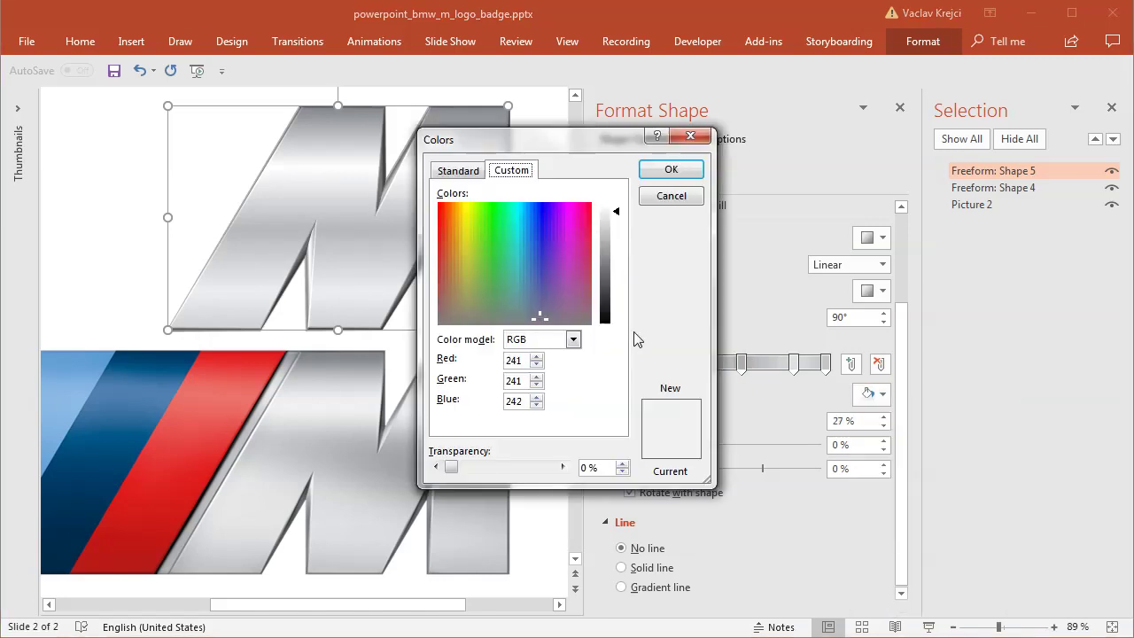
drag(618, 218, 618, 227)
click(671, 169)
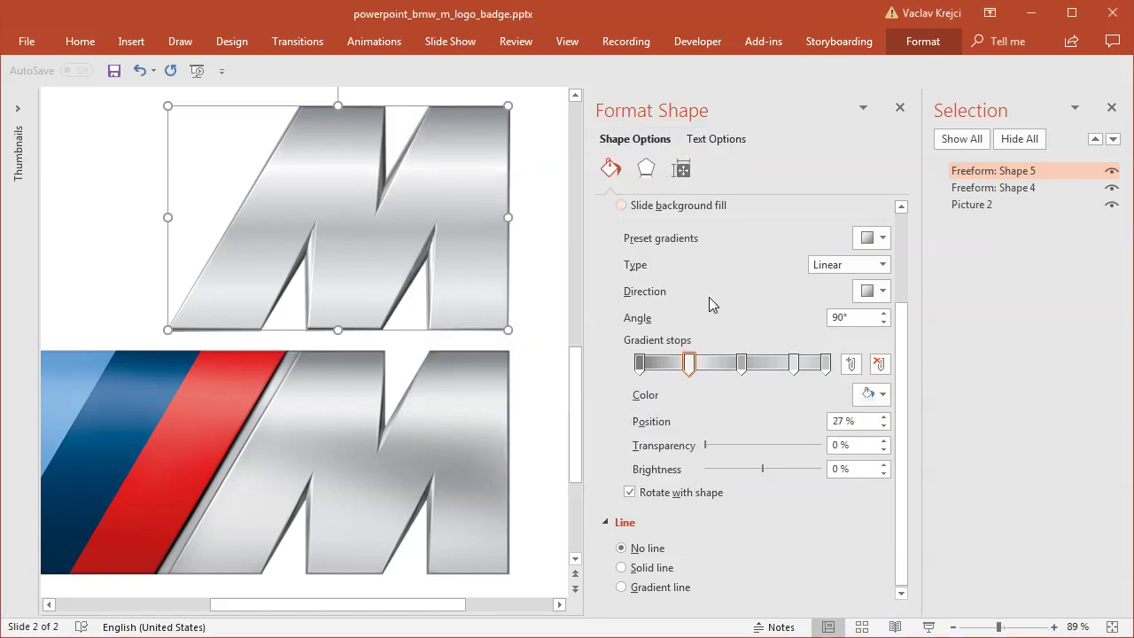
- Darken the light grey 83% gradient stop of the front M slightly with a custom colour
click(794, 365)
click(876, 395)
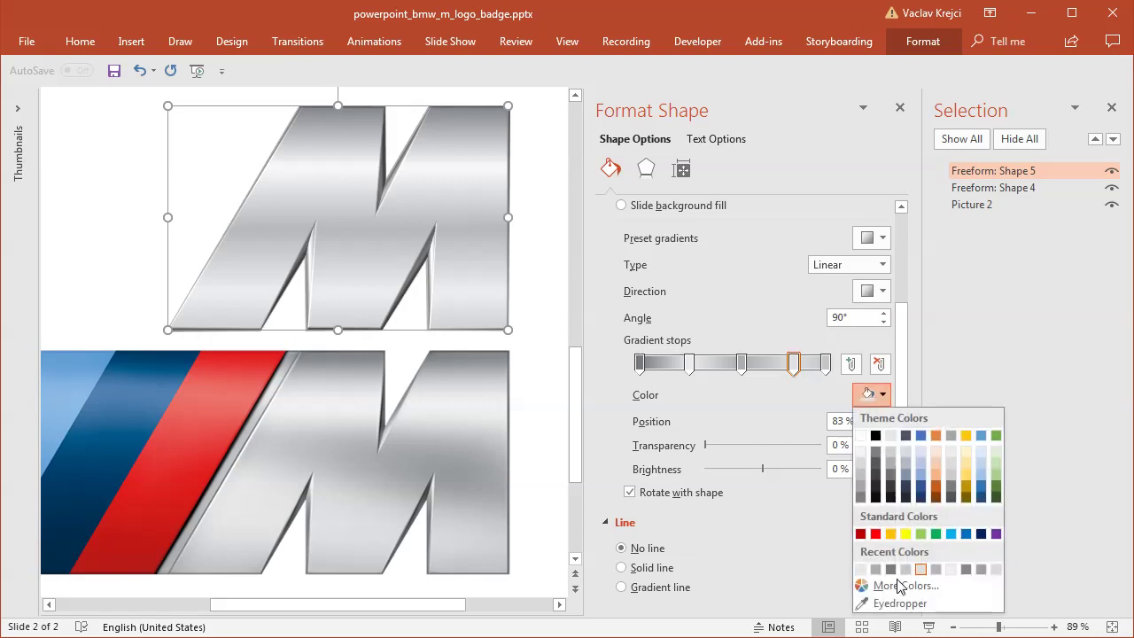
click(886, 583)
drag(617, 220, 617, 223)
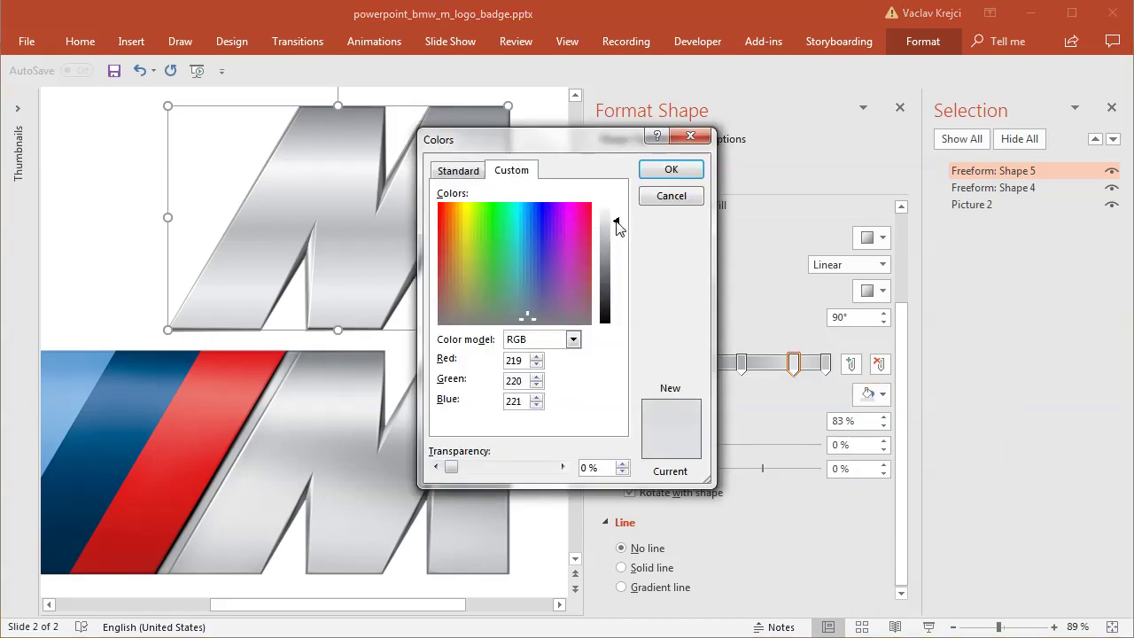
click(670, 169)
- Darken the last gradient stop of the front M, at 100%, with a custom grey and deselect the shape
click(818, 365)
drag(818, 367, 827, 367)
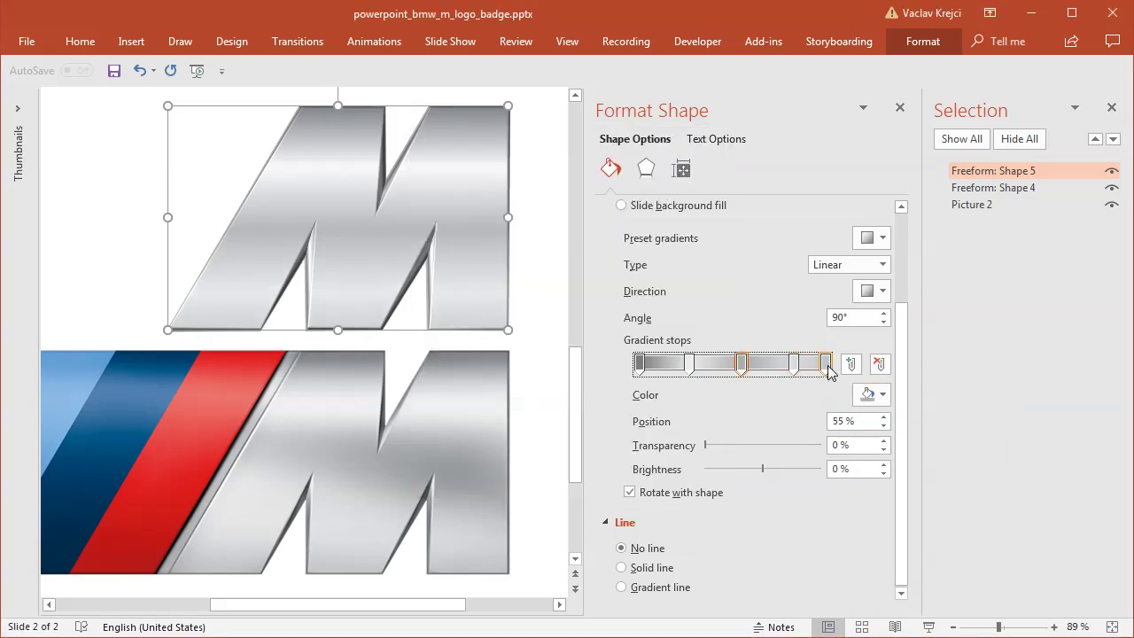
click(875, 395)
click(917, 588)
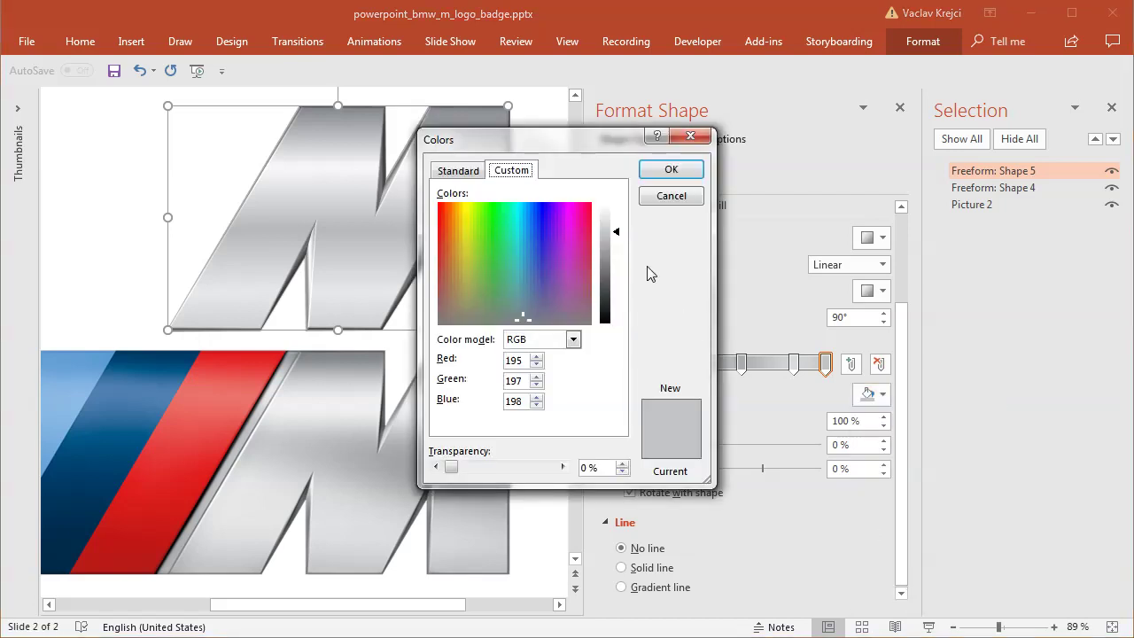
drag(616, 232, 616, 246)
click(671, 168)
click(551, 284)
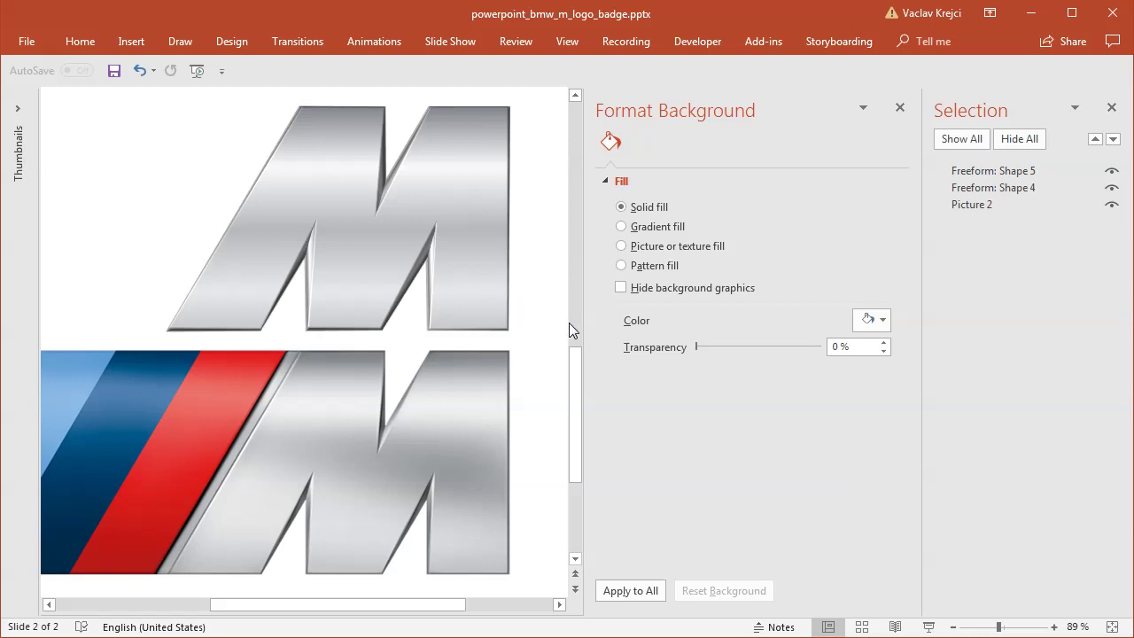
- Narrow the formatting pane to enlarge the slide area and keep the Home ribbon permanently expanded
drag(587, 389, 729, 372)
double_click(82, 41)
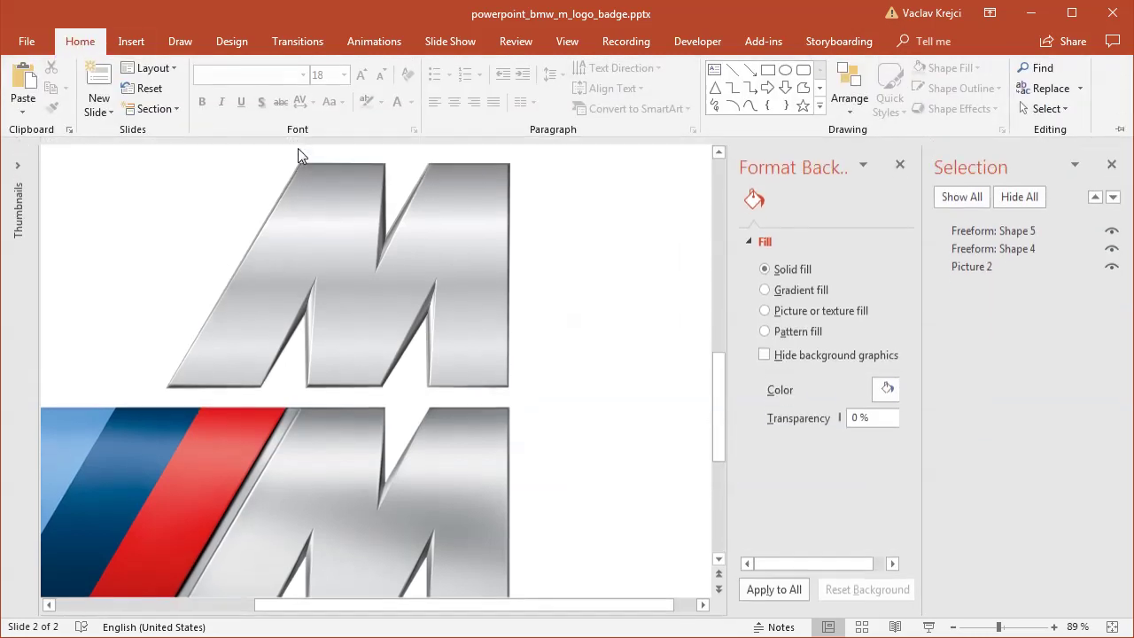
drag(474, 605, 346, 605)
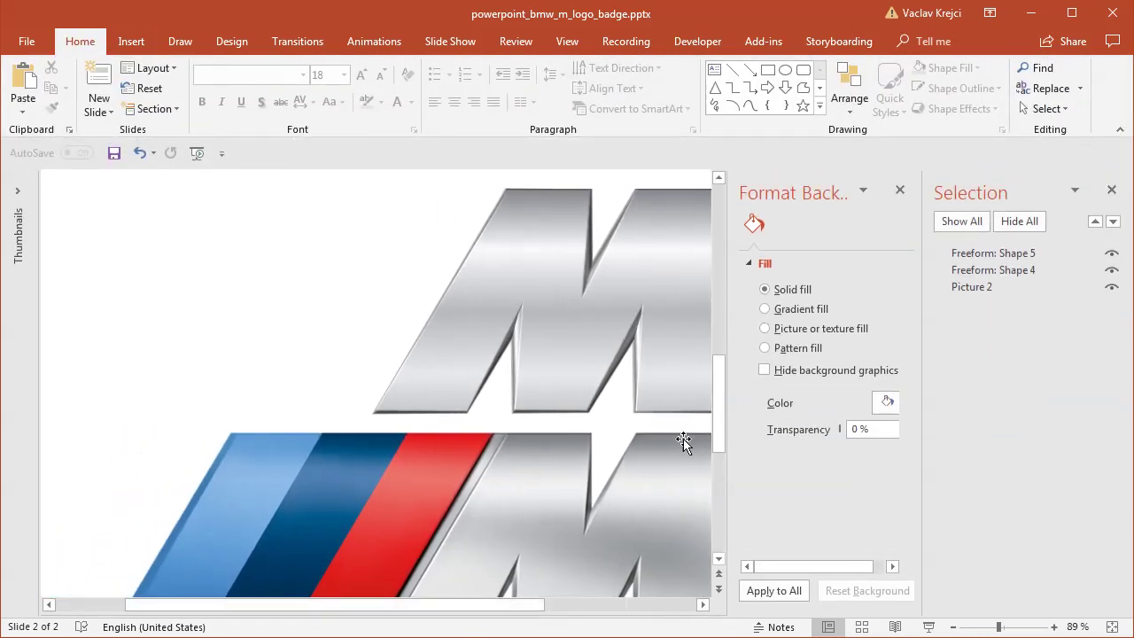
- Draw a parallelogram about 7.41 cm wide and 7.57 cm high over the dark blue stripe of the reference logo
drag(719, 428, 658, 519)
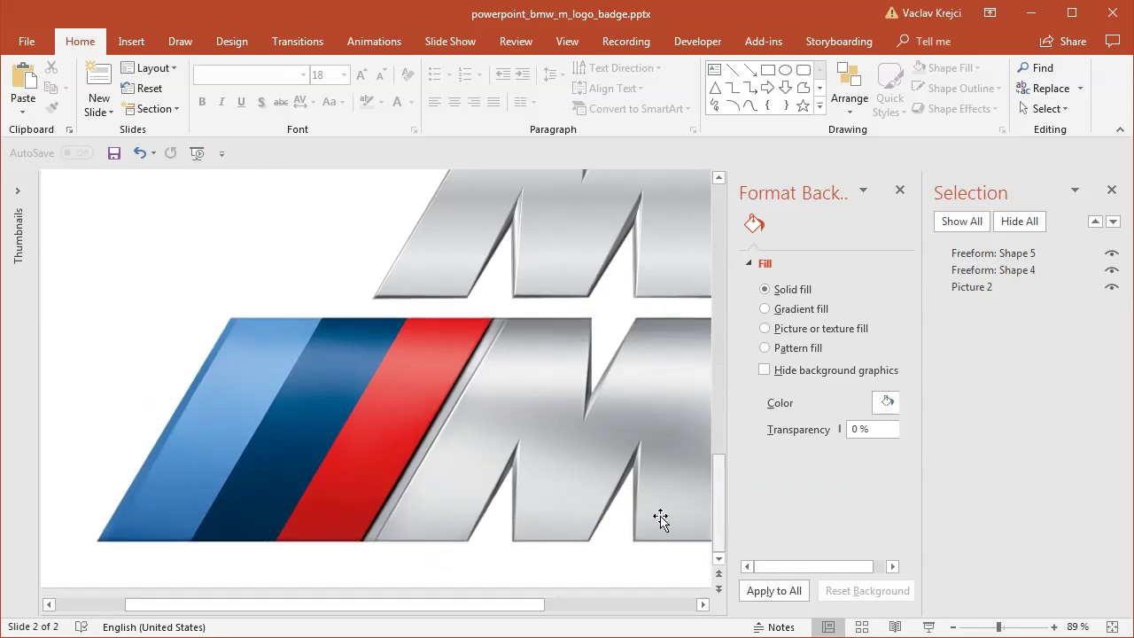
click(131, 42)
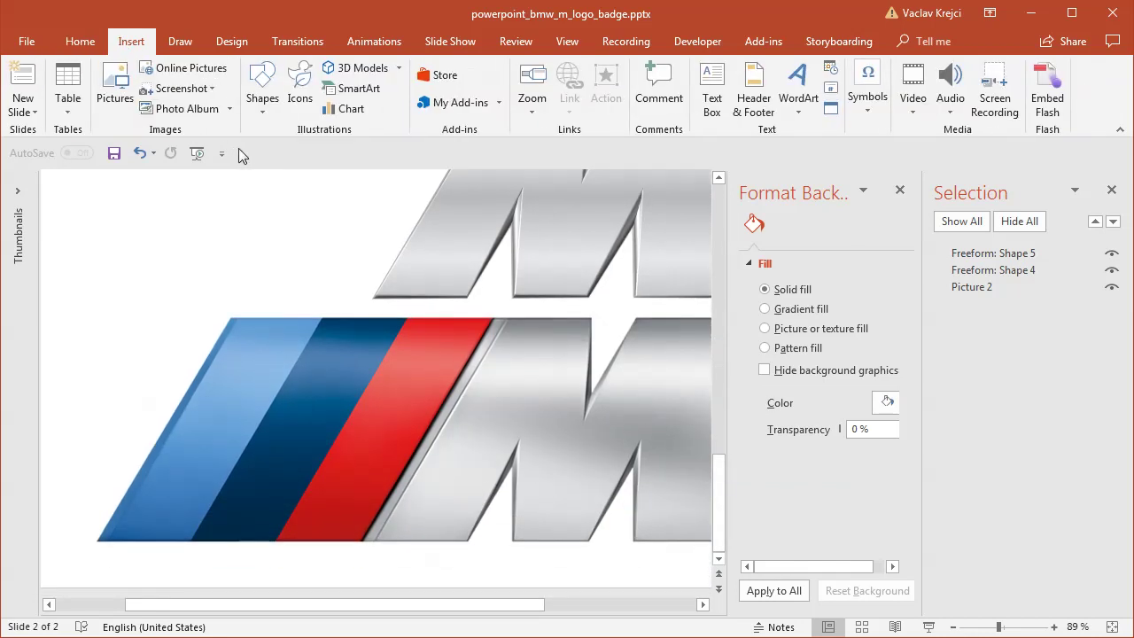
click(264, 99)
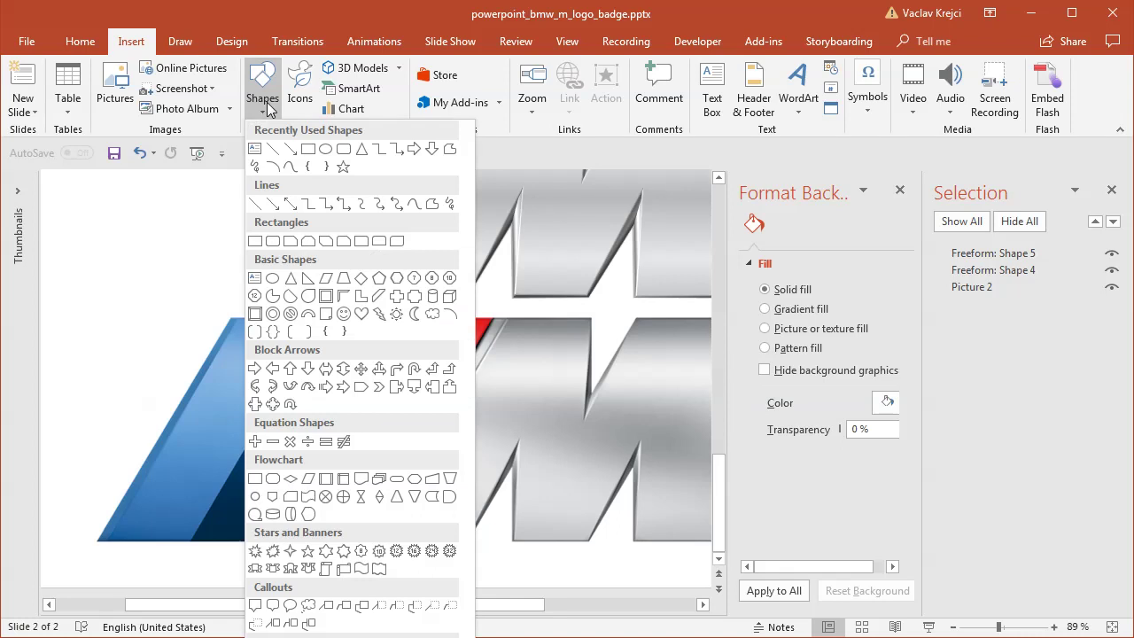
click(332, 281)
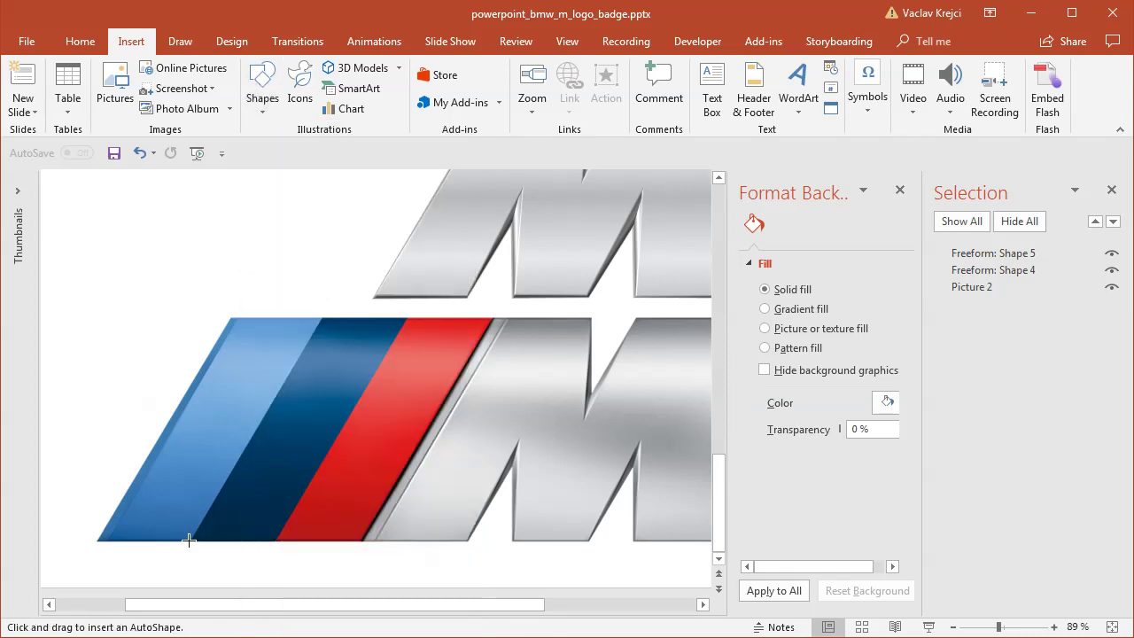
drag(200, 536, 409, 317)
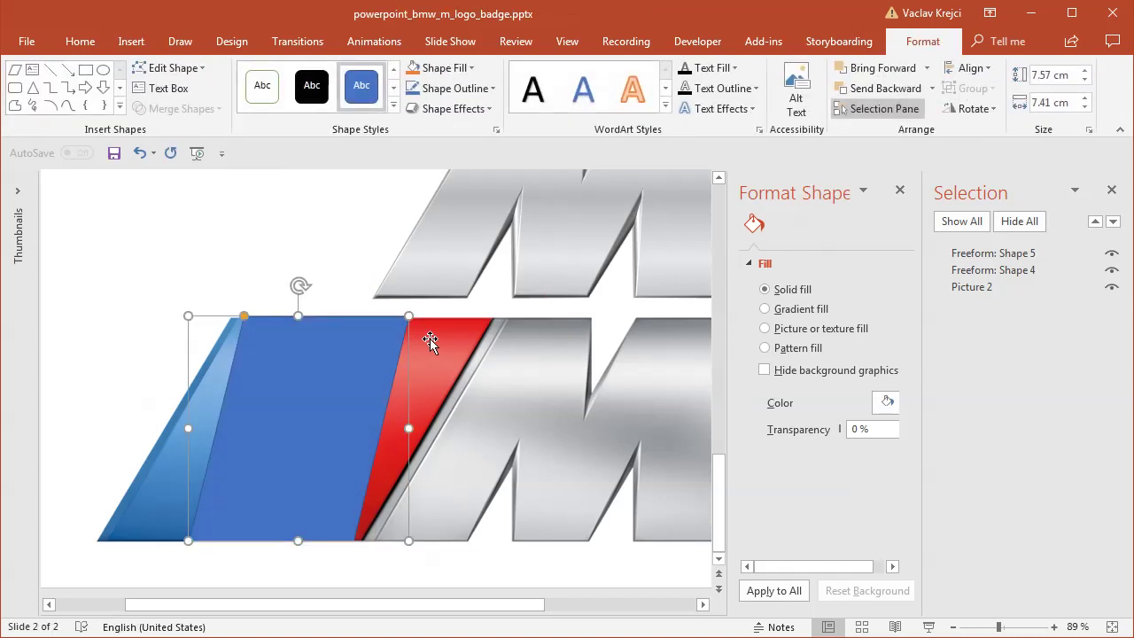
click(972, 108)
click(988, 176)
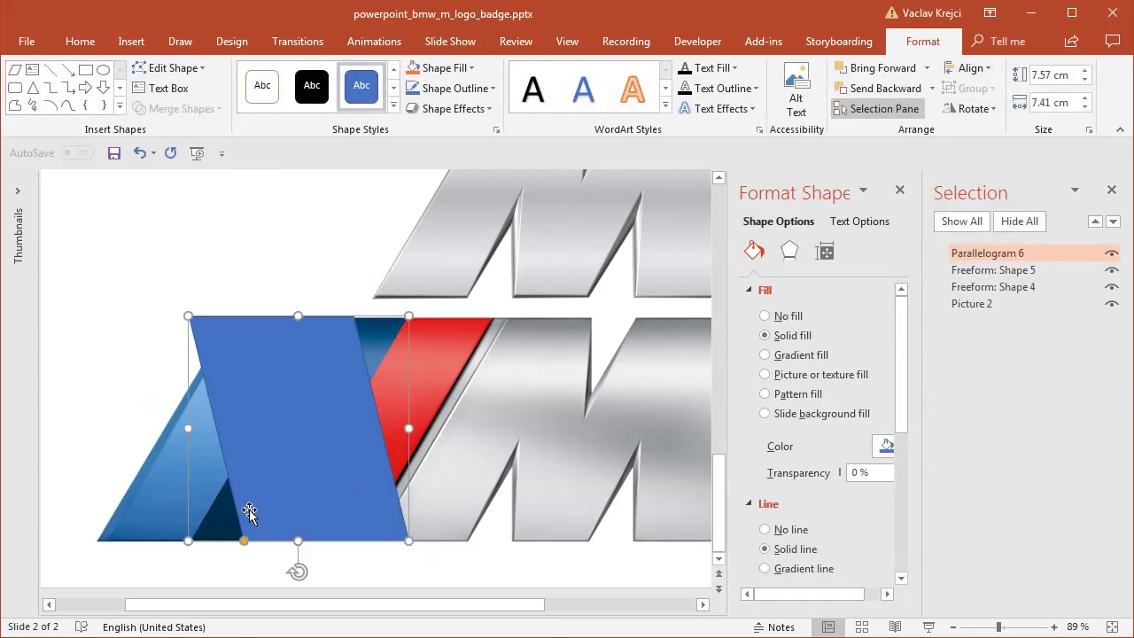
click(140, 152)
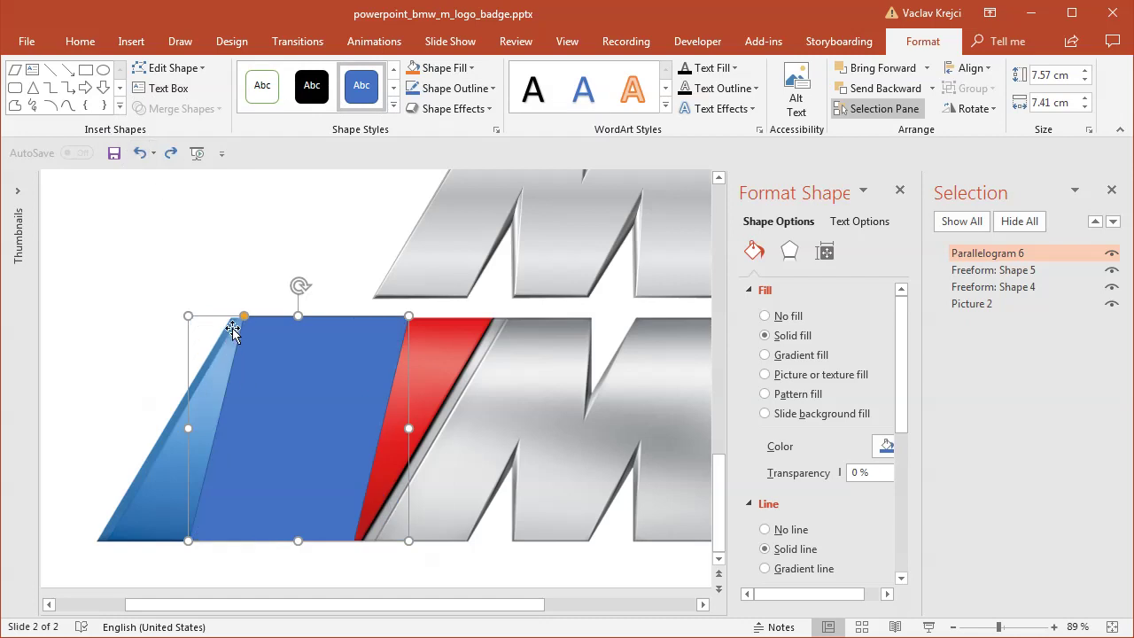
- Slant the parallelogram to match the dark blue stripe and copy it over the light blue and red stripes
drag(243, 317, 322, 334)
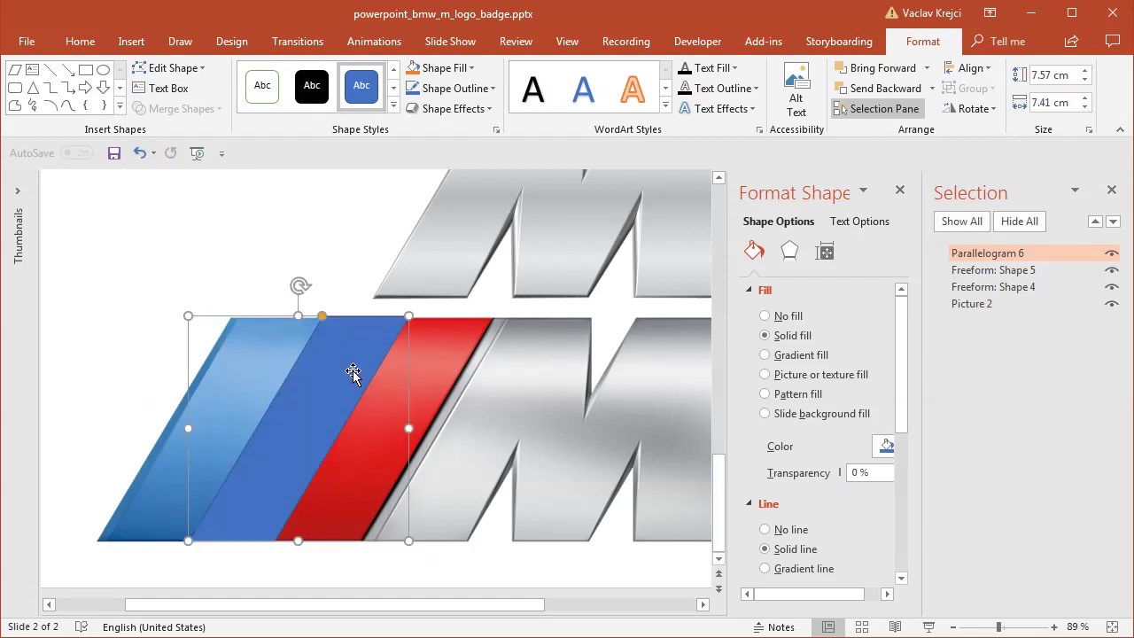
drag(350, 372, 253, 379)
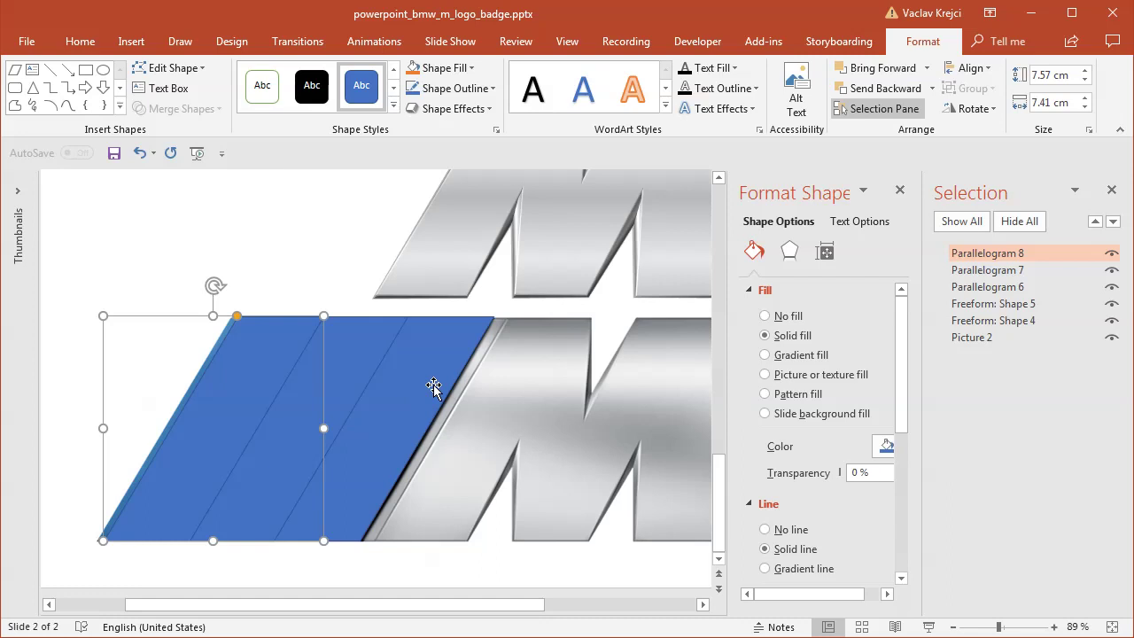
- Copy the two outer parallelograms slightly outward over the logo's edge strips and stack these copies beneath the three stripe shapes
click(432, 383)
drag(410, 385, 248, 390)
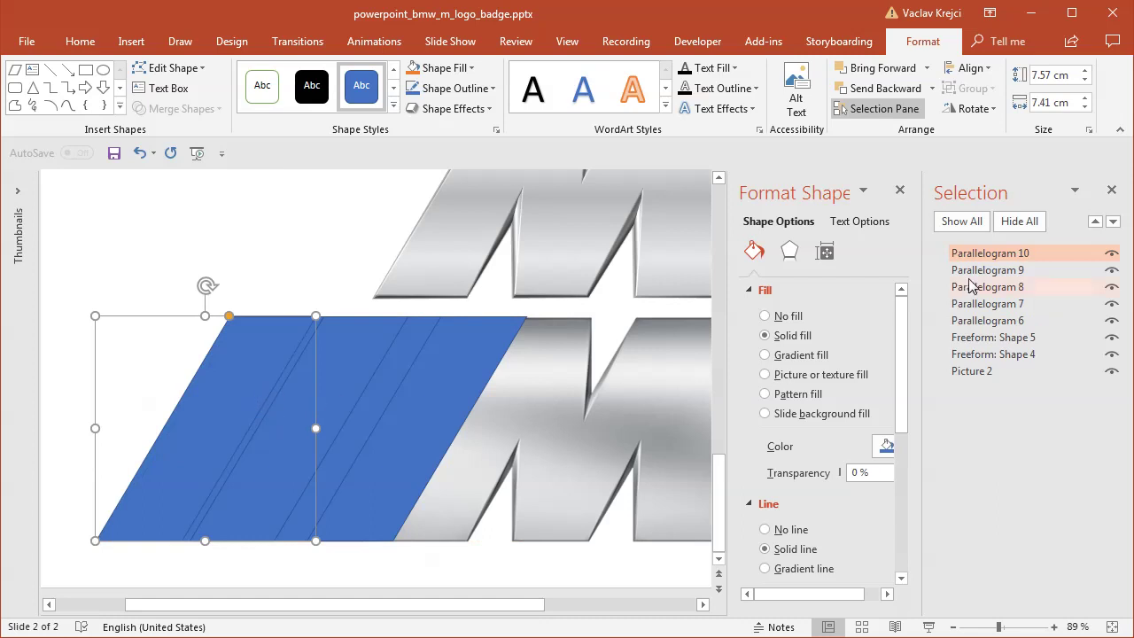
ctrl+click(1010, 271)
drag(1024, 271, 1028, 328)
click(1019, 257)
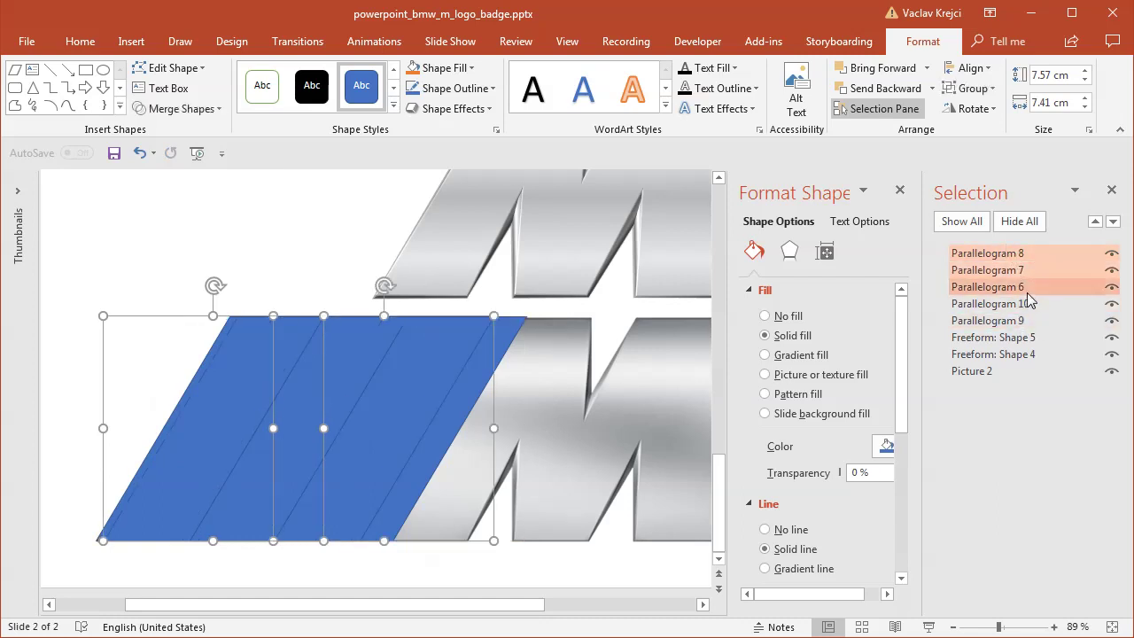
- Move all five parallelograms up beside the traced M, stack them behind both M freeforms and deselect them
ctrl+click(1031, 303)
ctrl+click(988, 320)
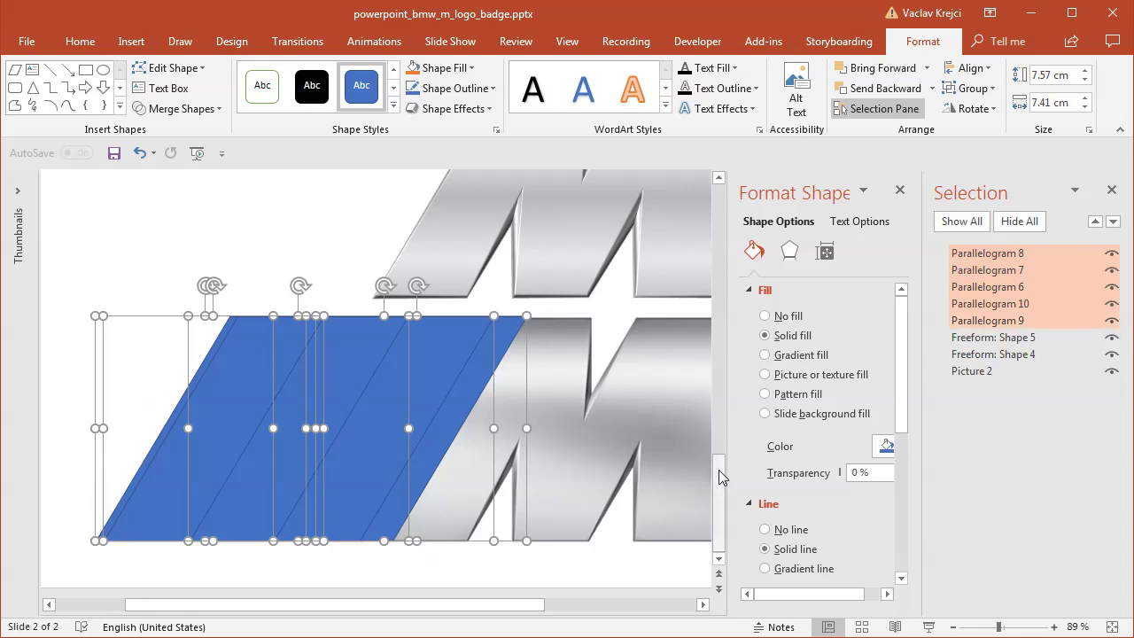
drag(719, 463, 719, 399)
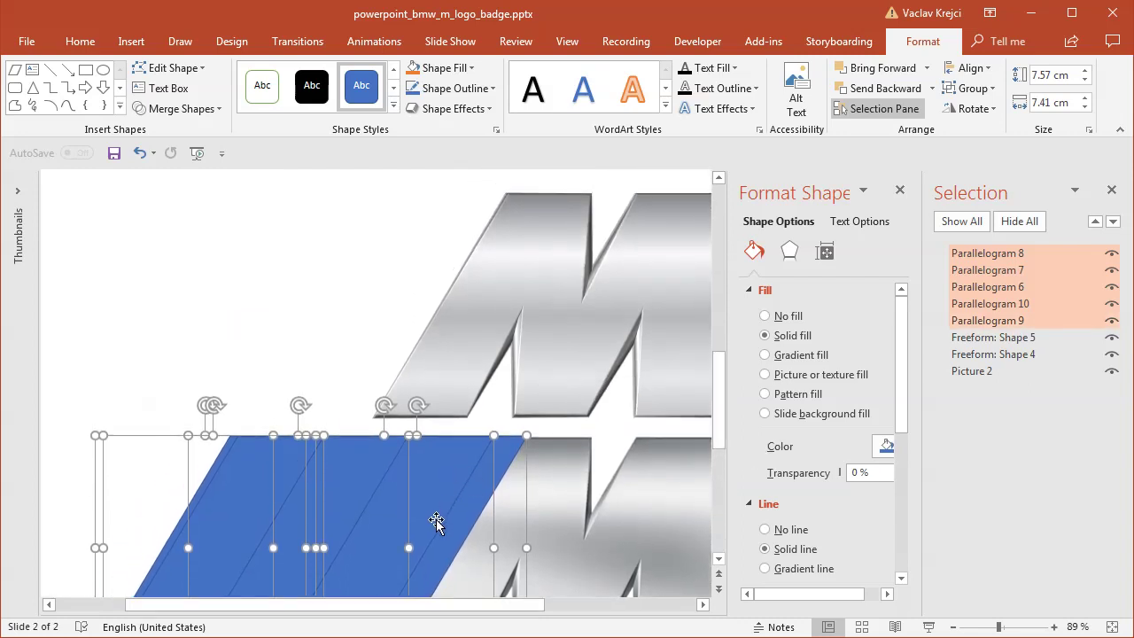
drag(435, 523, 447, 275)
drag(1001, 321, 1002, 363)
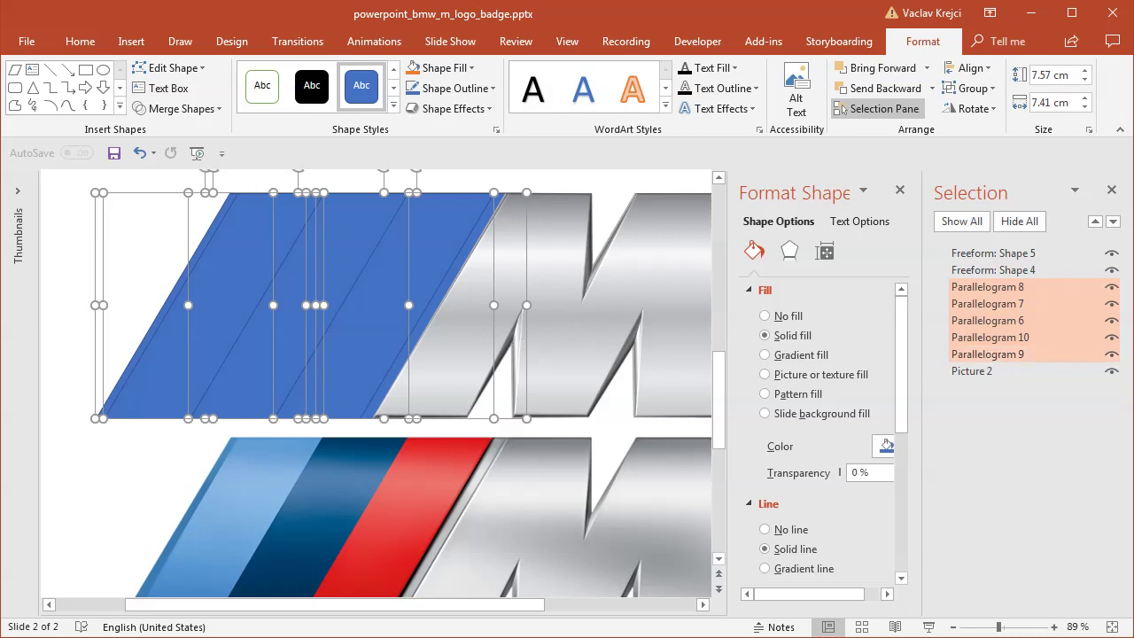
click(86, 446)
- Fill the first stripe with standard light blue and the third stripe, nearest the M, with standard red
click(266, 337)
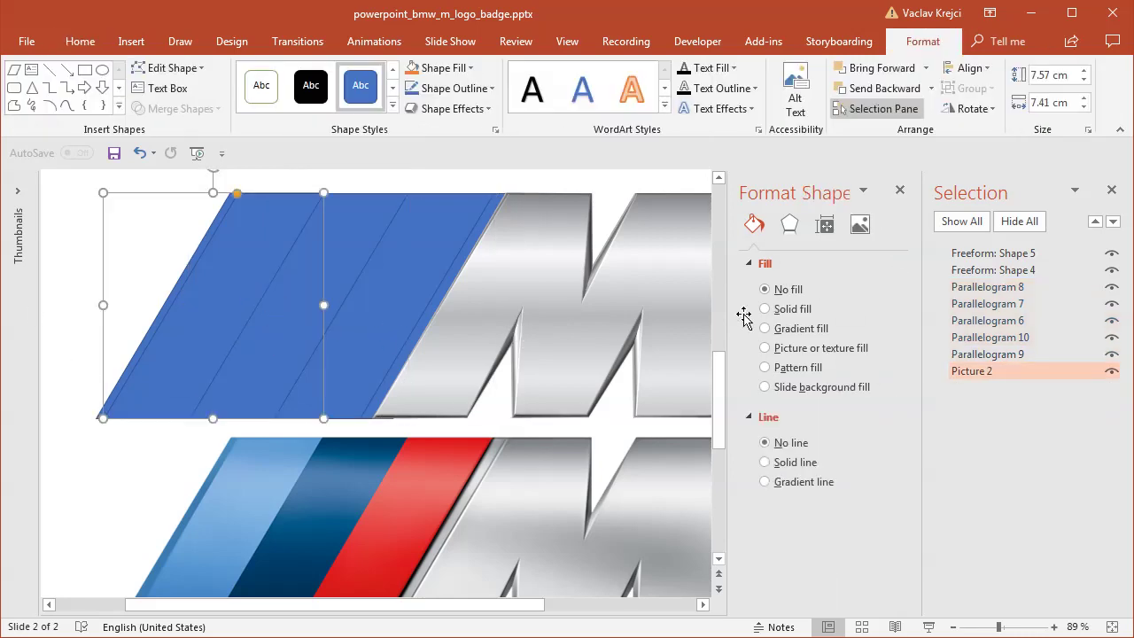
click(884, 446)
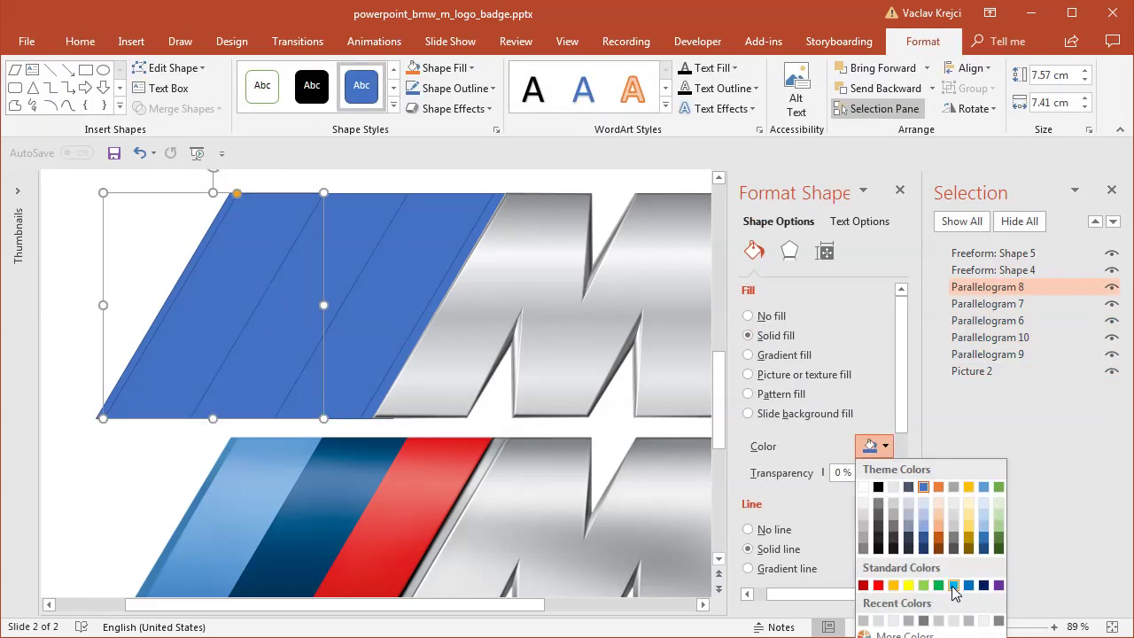
click(954, 585)
click(354, 251)
click(435, 258)
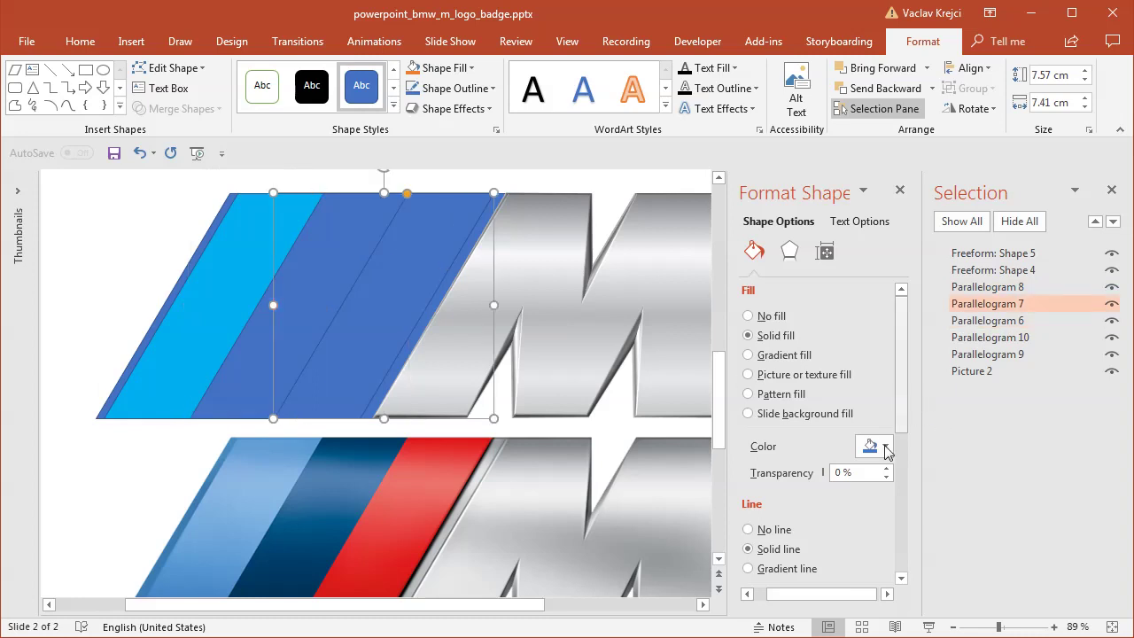
click(886, 447)
click(878, 586)
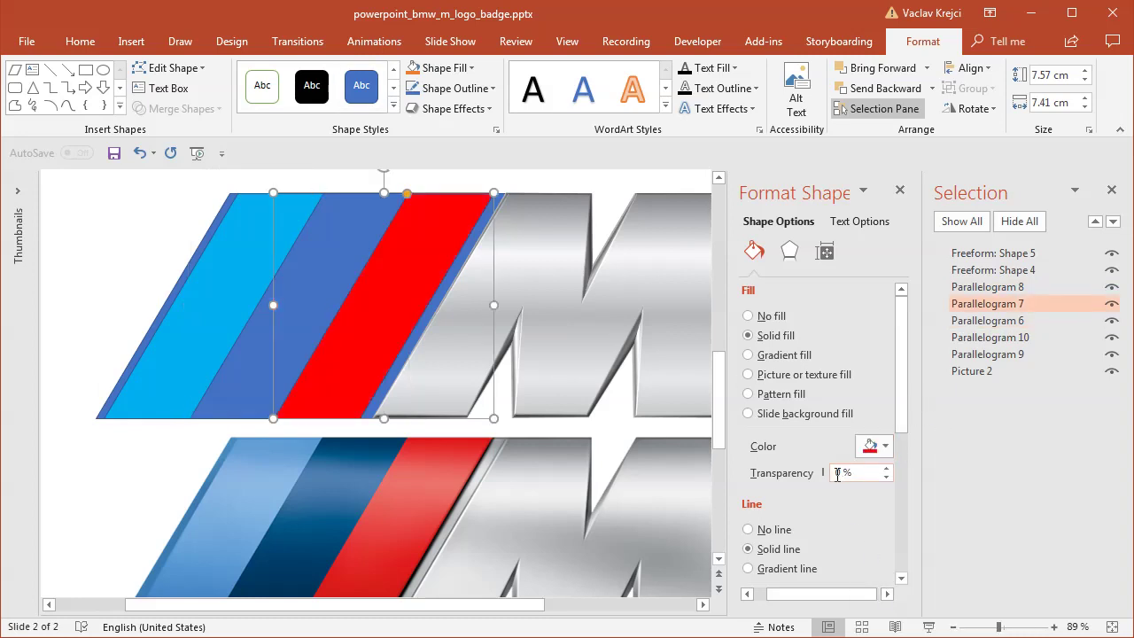
- Apply the front M's grey linear gradient fill to the edge strip between the red stripe and the M
drag(993, 627, 981, 627)
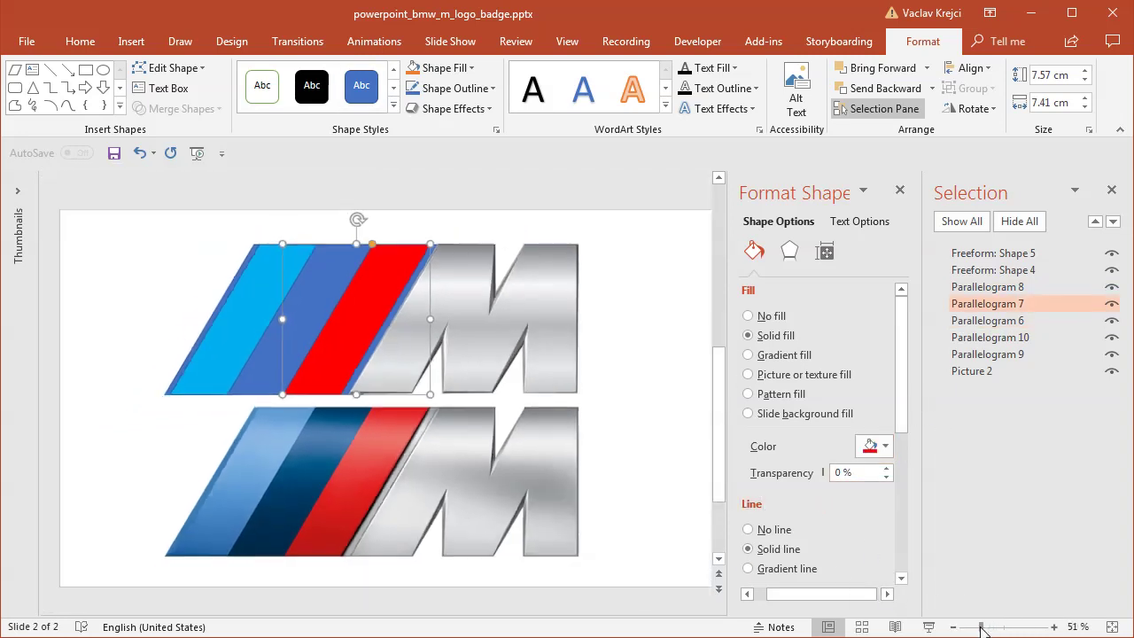
click(1054, 627)
click(1055, 627)
click(1054, 627)
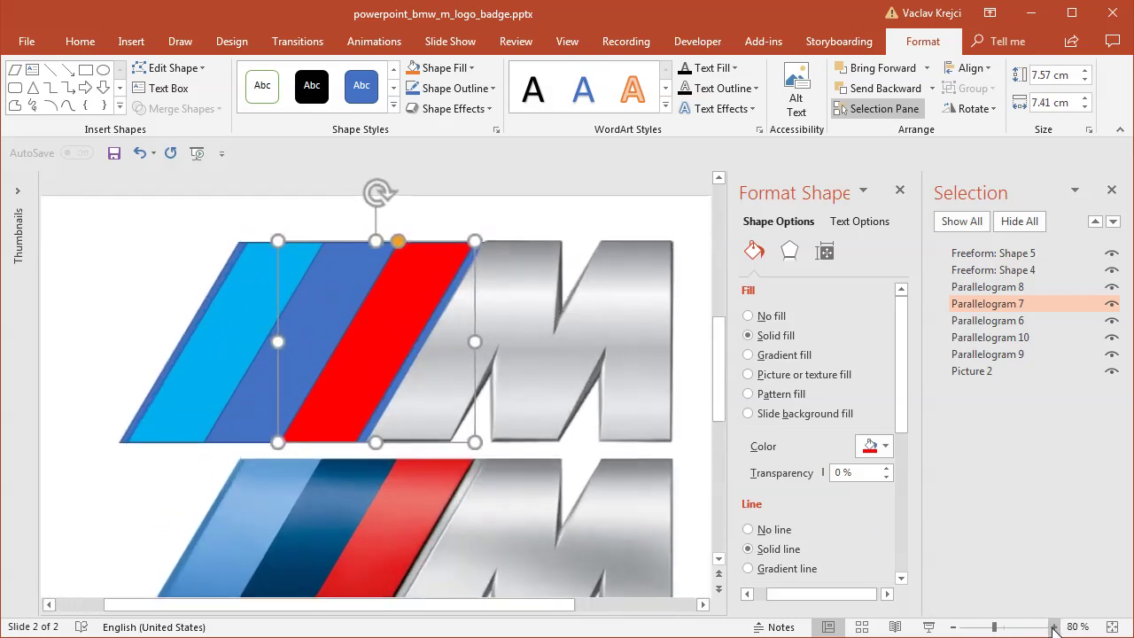
drag(720, 404, 721, 469)
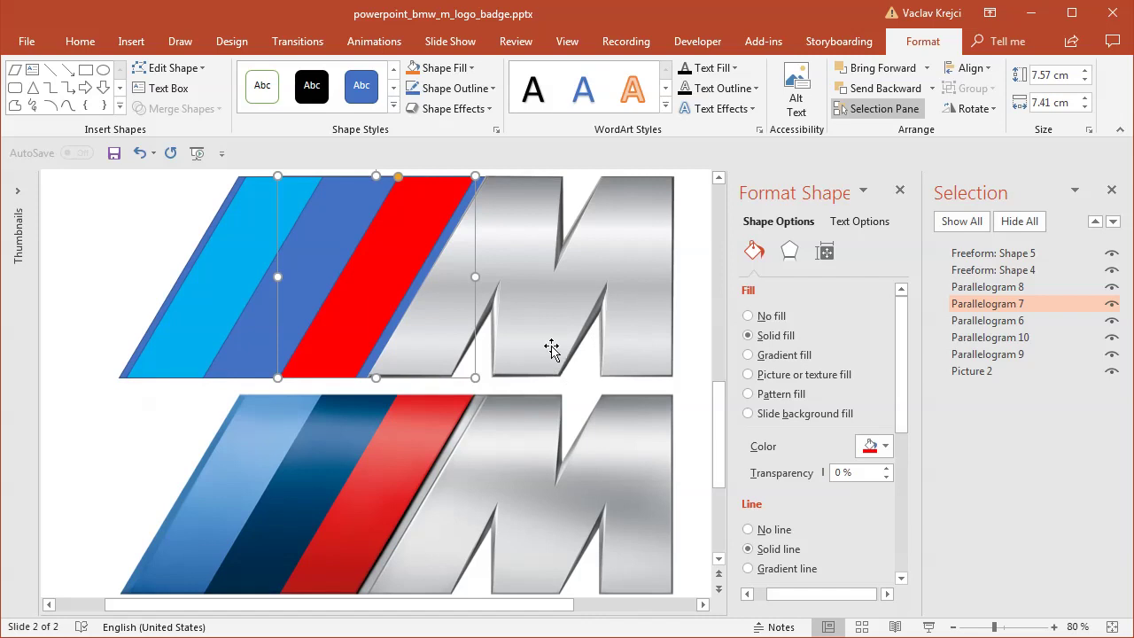
click(546, 319)
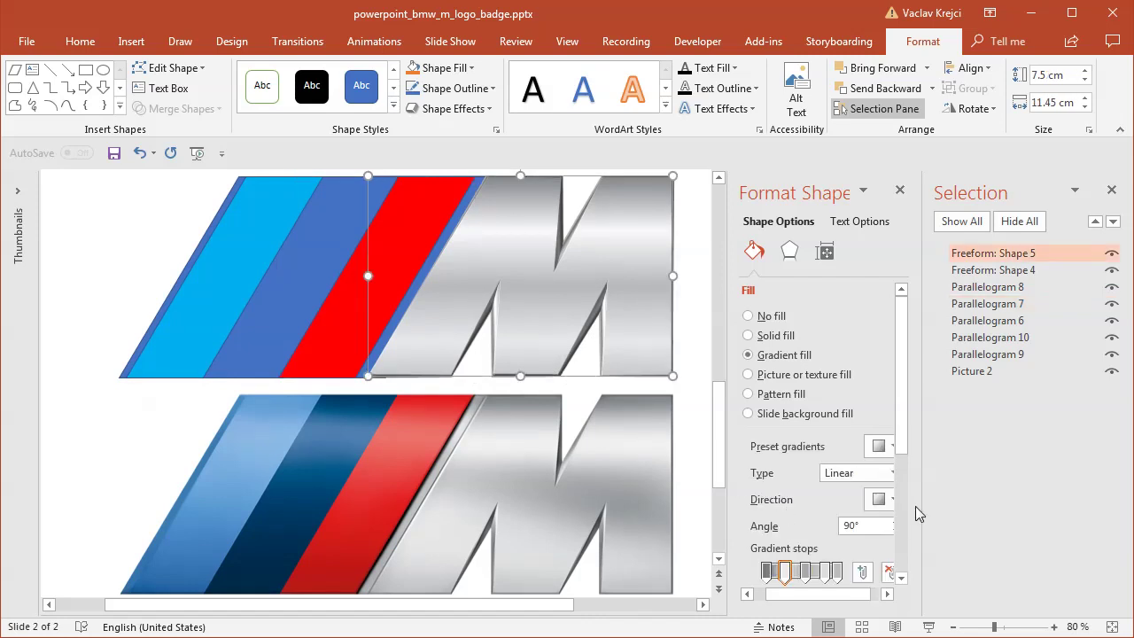
drag(923, 504, 769, 559)
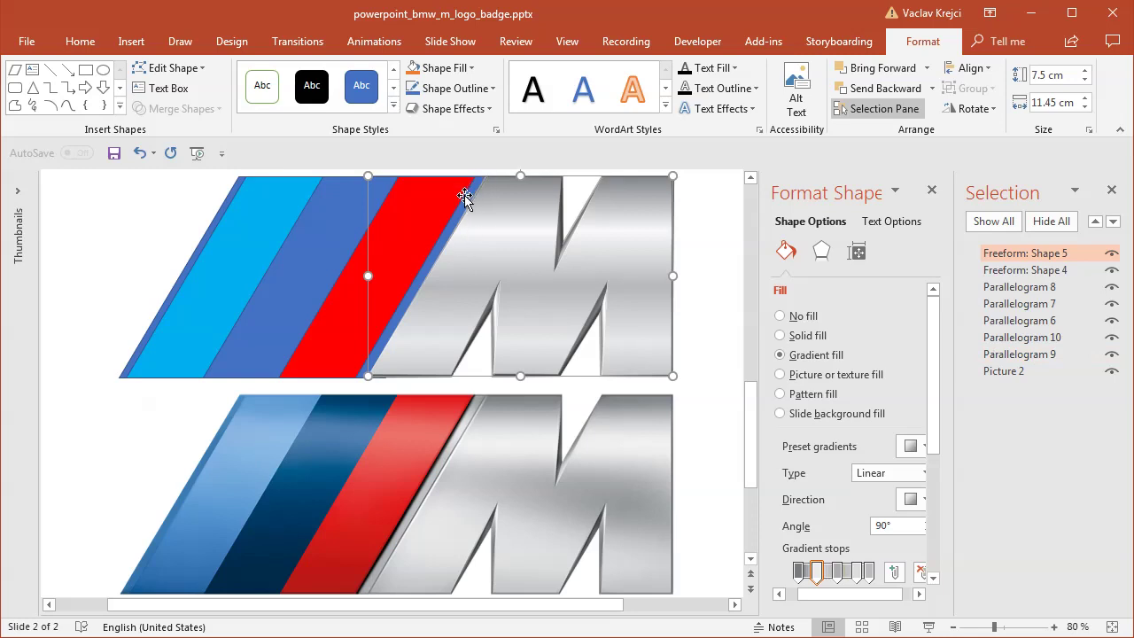
click(1032, 355)
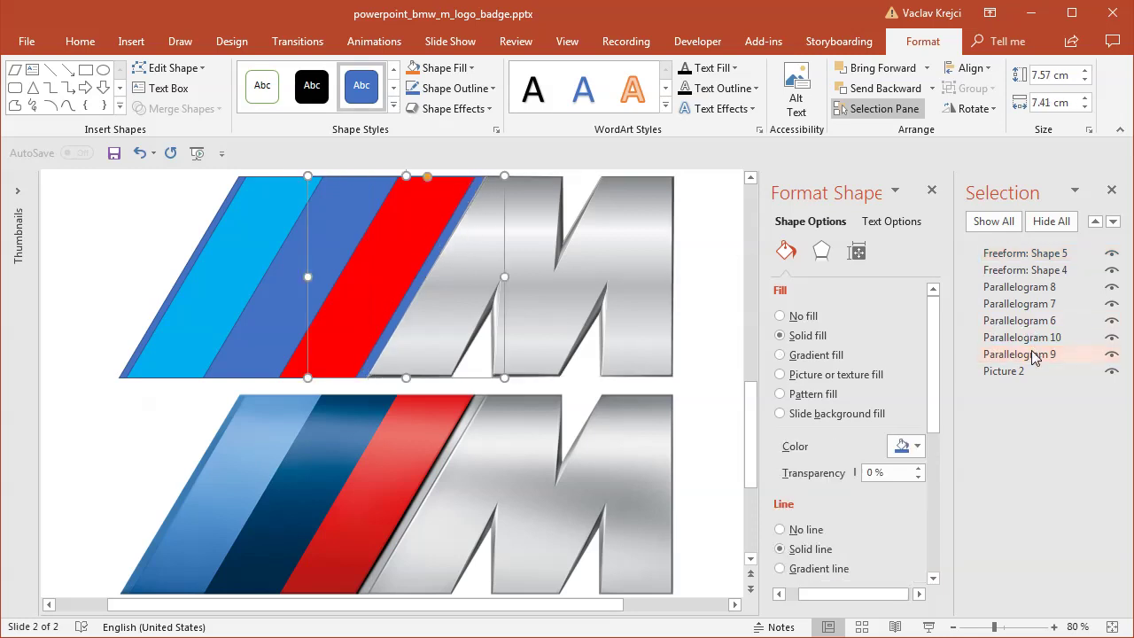
click(815, 357)
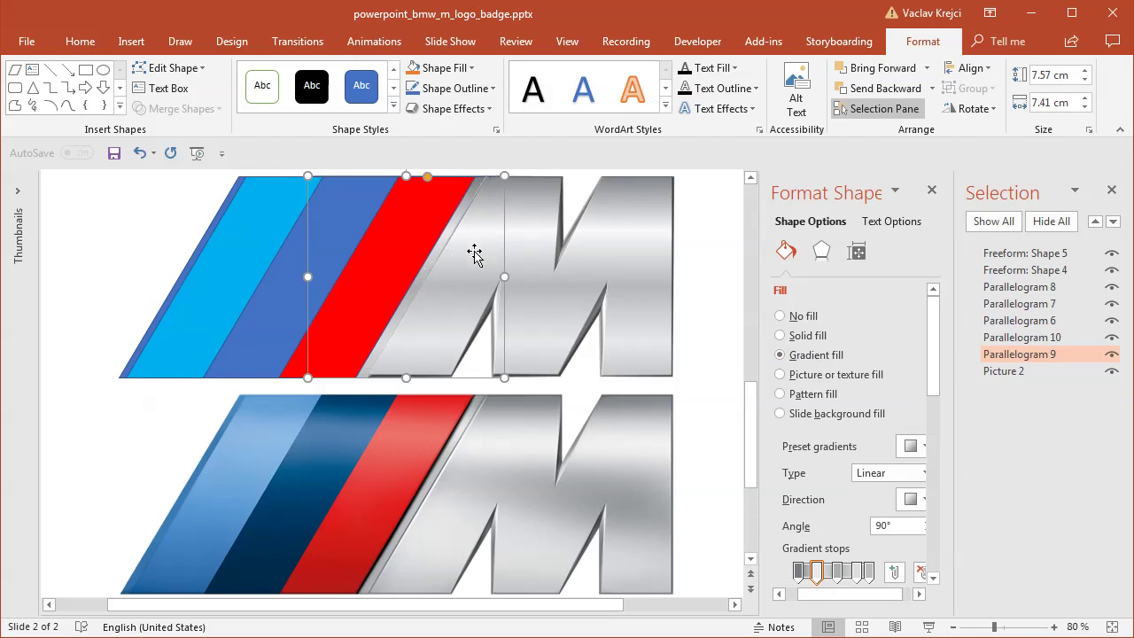
- Give the red stripe a gradient fill and colour its 0% stop with red sampled from the reference stripe's upper edge
click(417, 233)
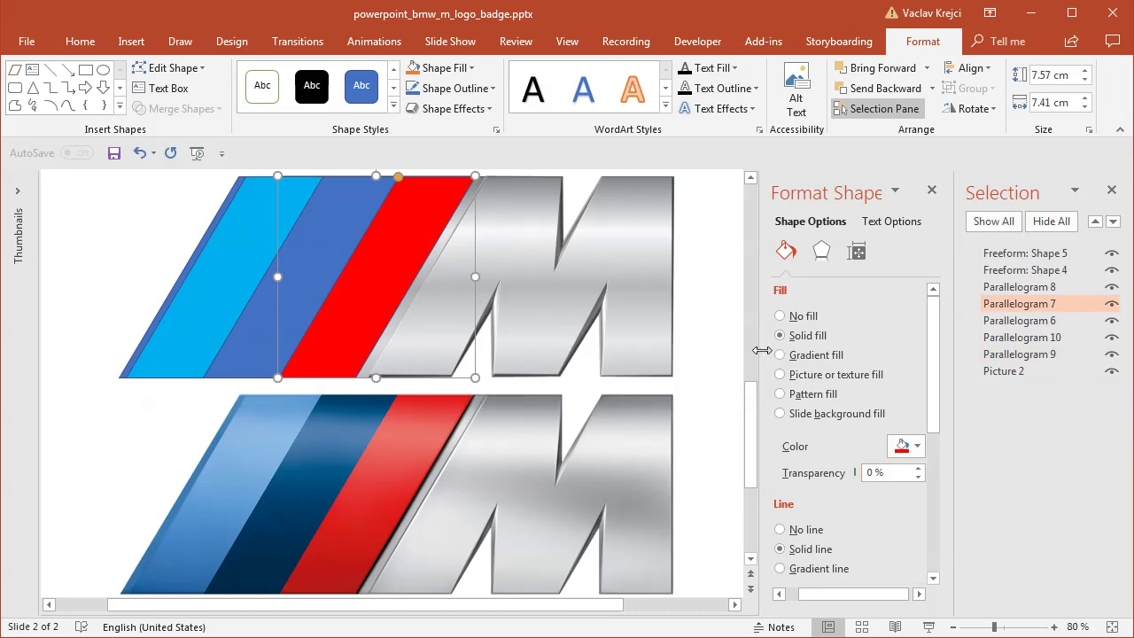
drag(762, 350, 593, 346)
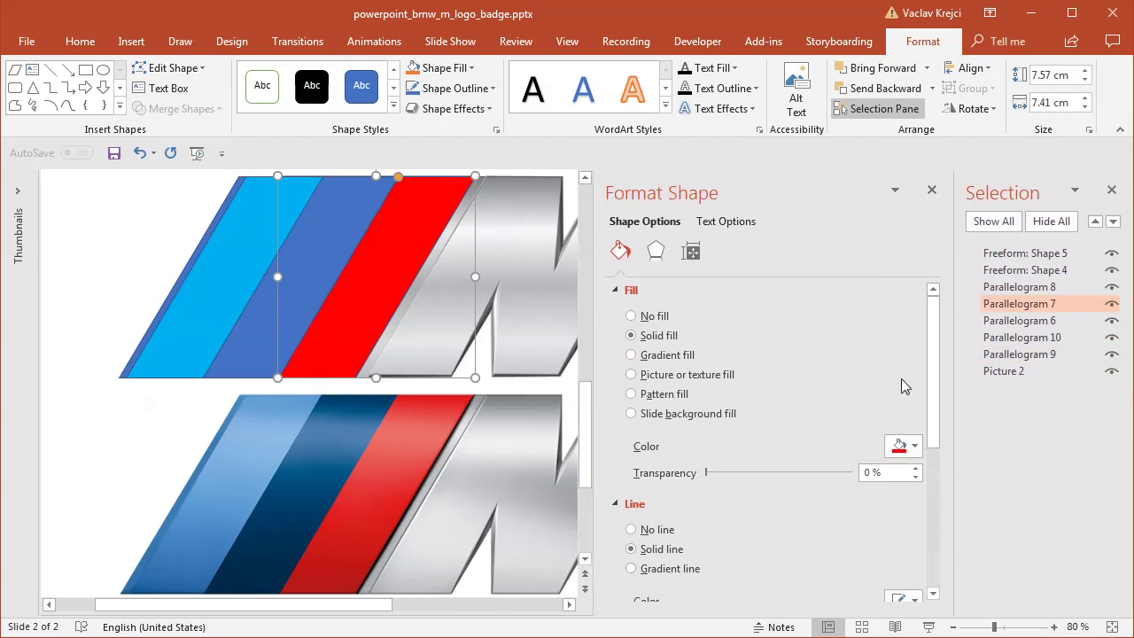
scroll(937, 379, down, 2)
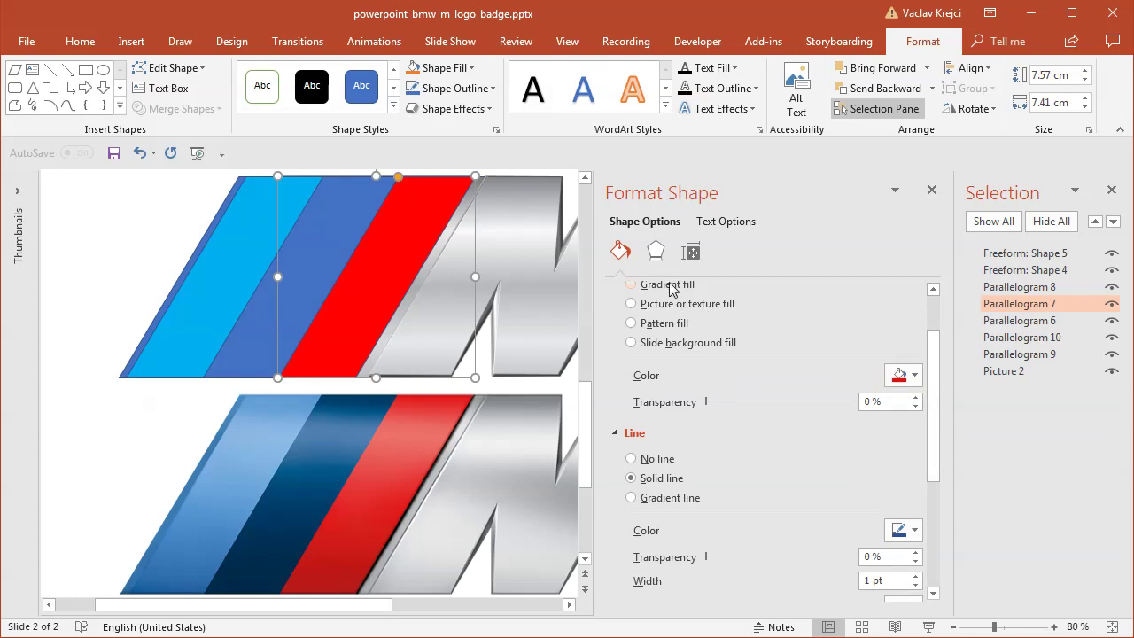
click(670, 284)
drag(586, 438, 585, 443)
click(648, 501)
click(900, 532)
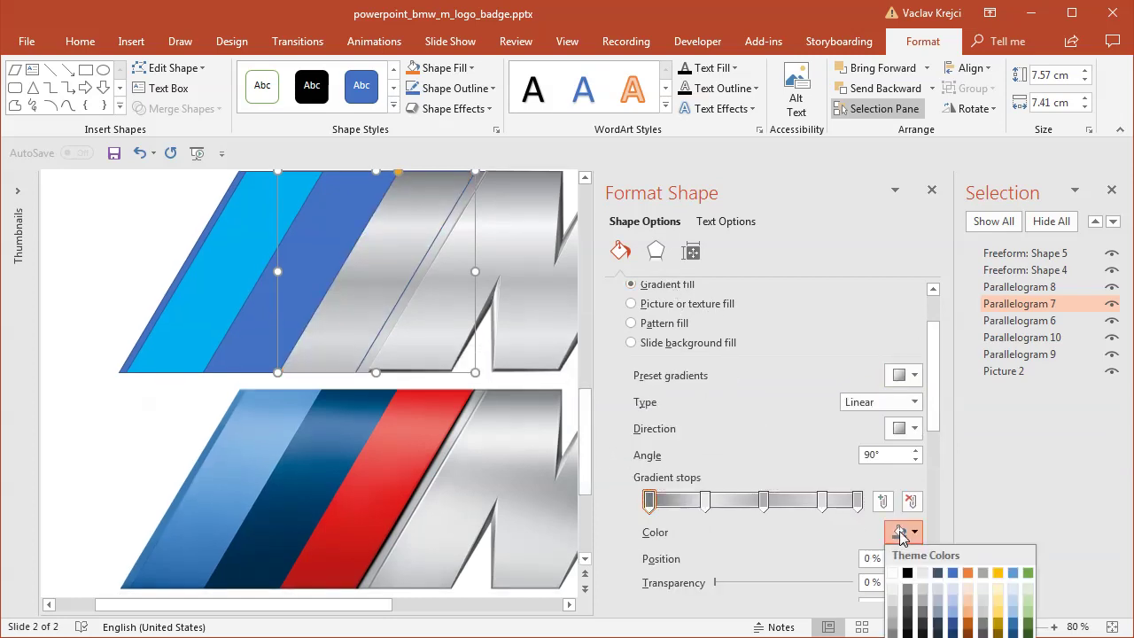
click(441, 396)
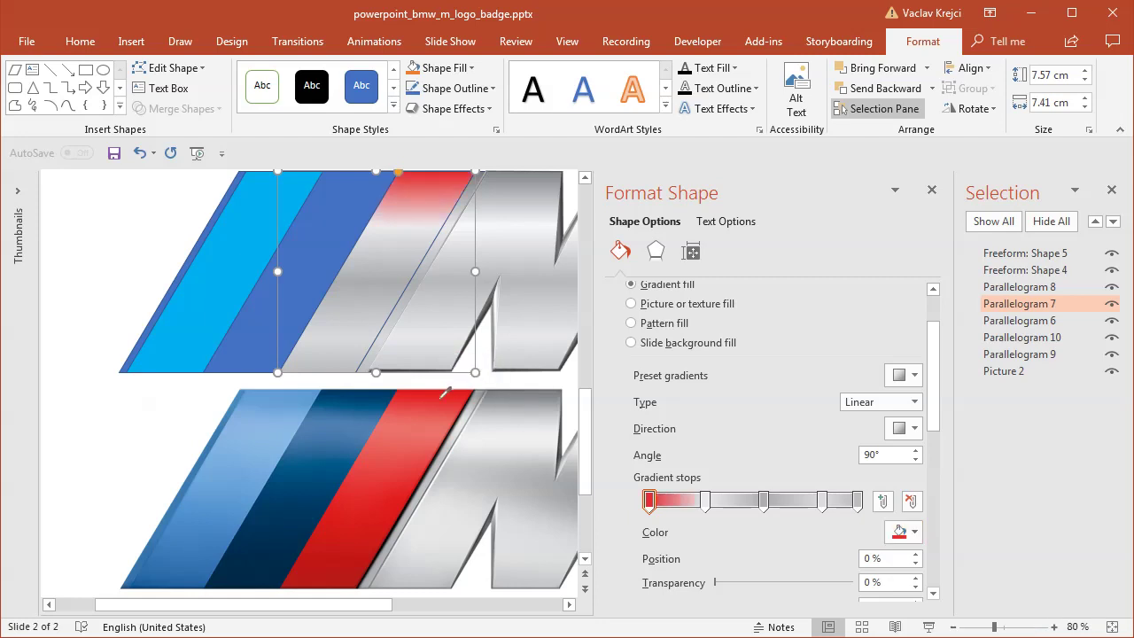
- Recolour the red stripe's 27% and 55% gradient stops with reds sampled progressively lower on the reference stripe
click(706, 501)
click(903, 532)
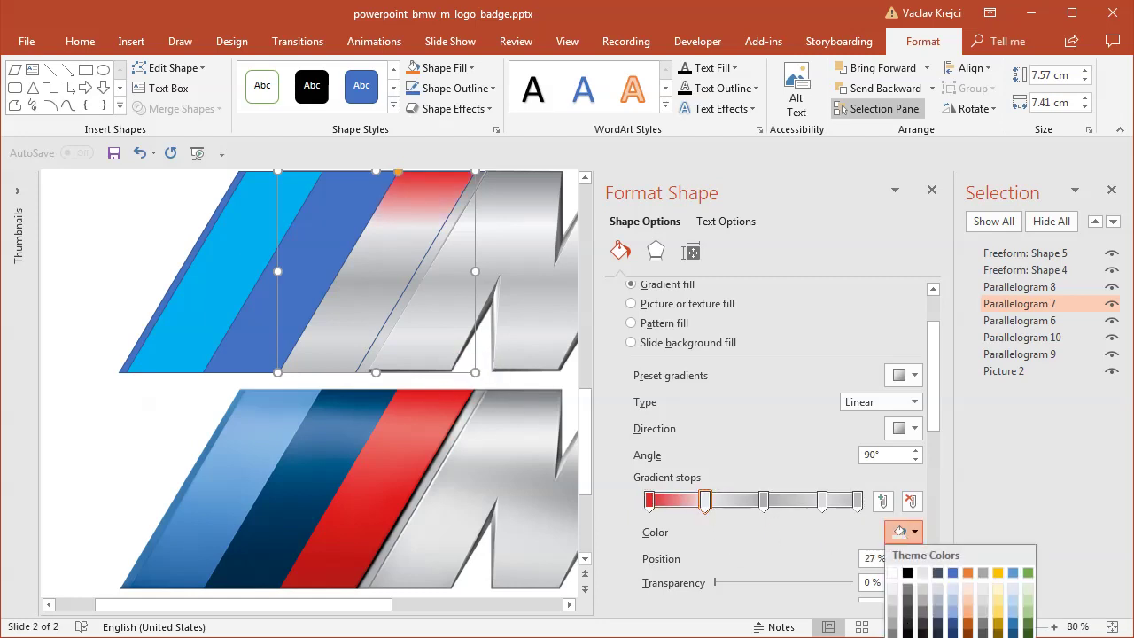
key(Escape)
click(434, 409)
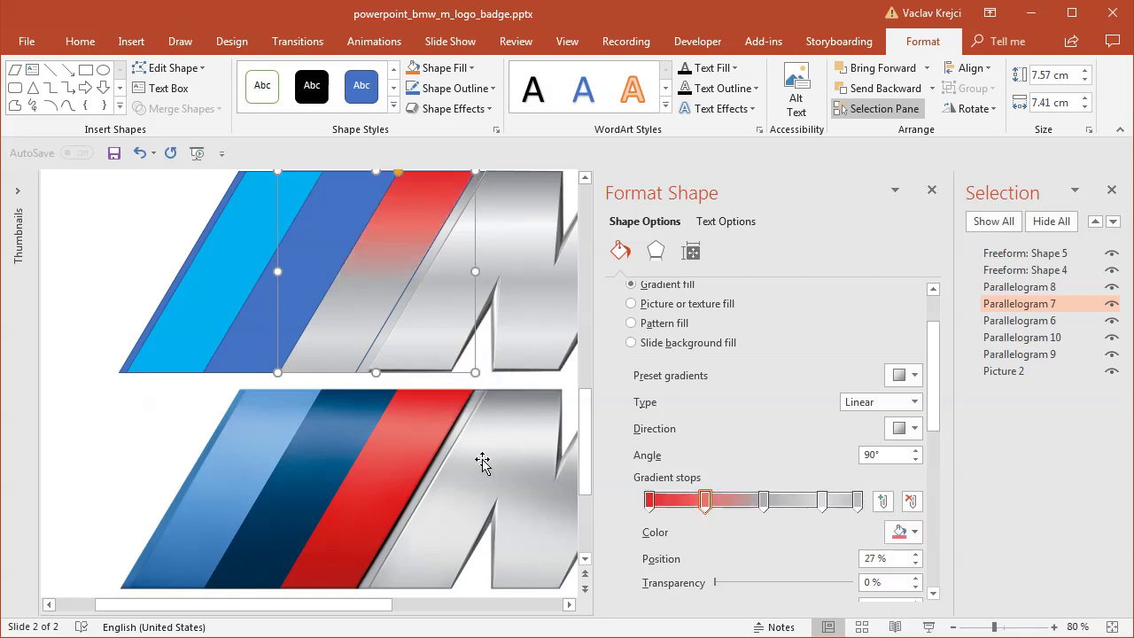
click(764, 500)
click(902, 532)
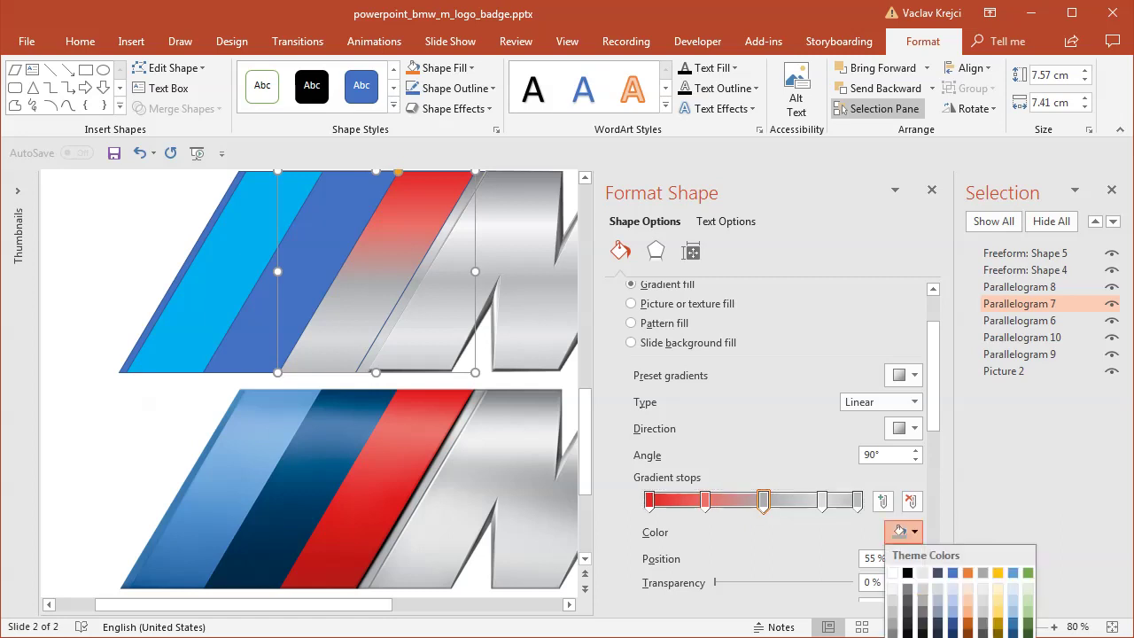
click(394, 461)
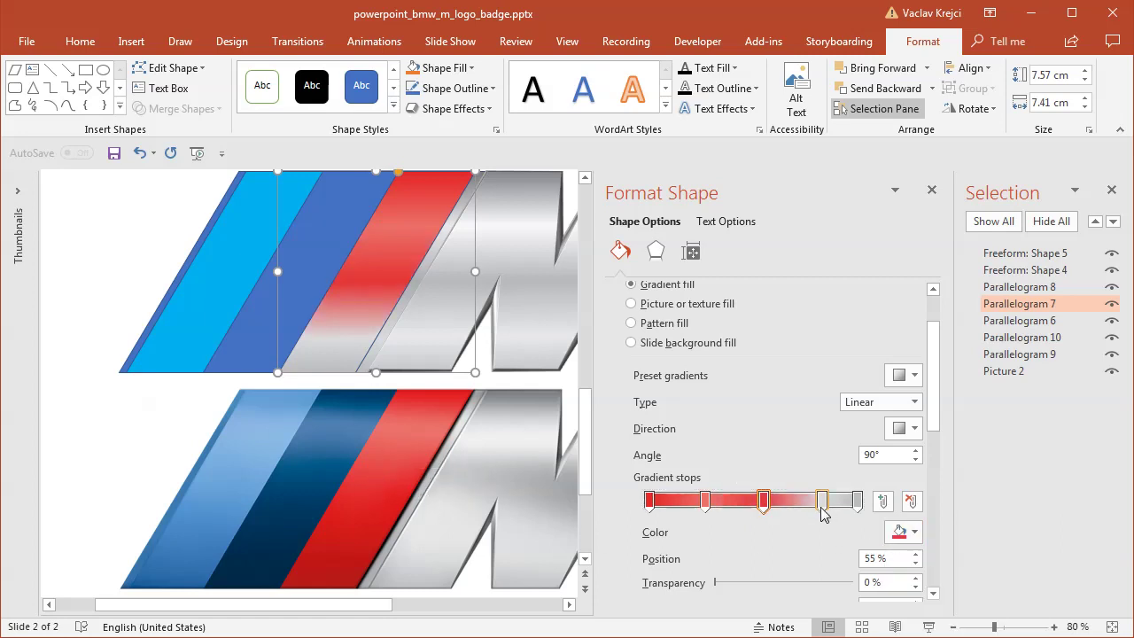
- Recolour the red stripe's 83% and 100% gradient stops with darker reds sampled from the lower part of the reference stripe
click(822, 501)
click(914, 531)
click(930, 627)
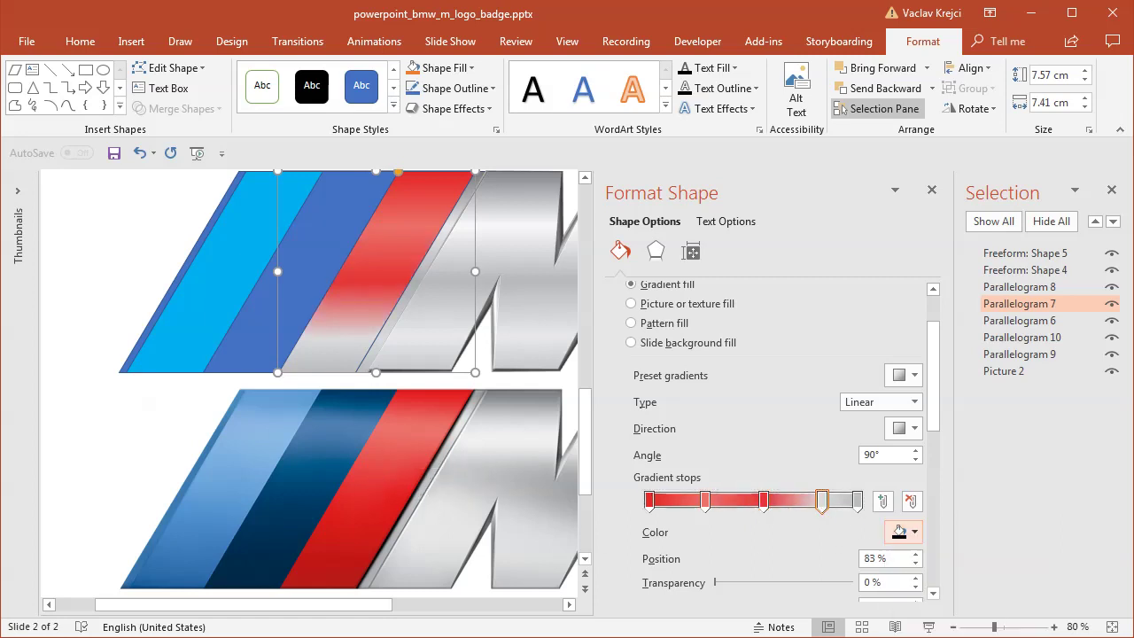
click(355, 537)
click(857, 500)
click(914, 531)
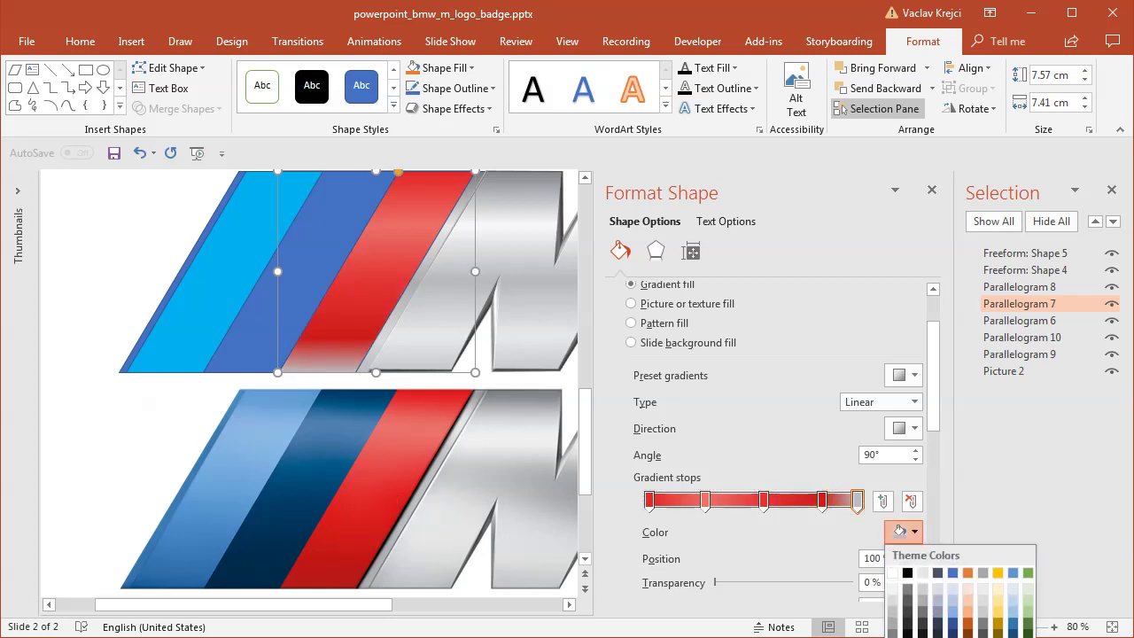
click(931, 627)
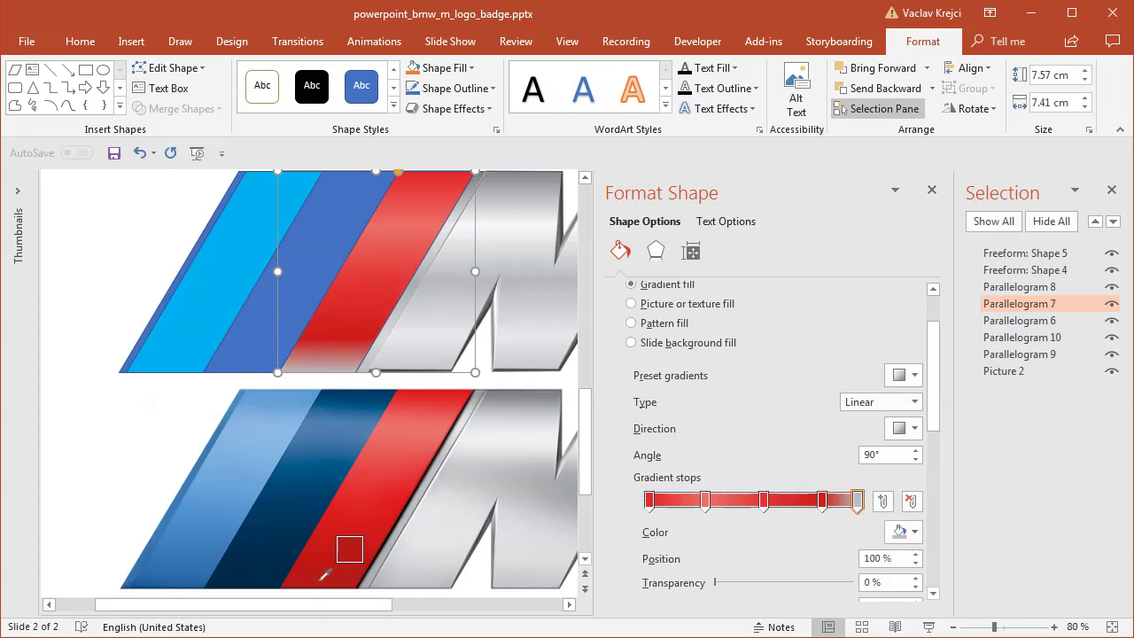
click(324, 575)
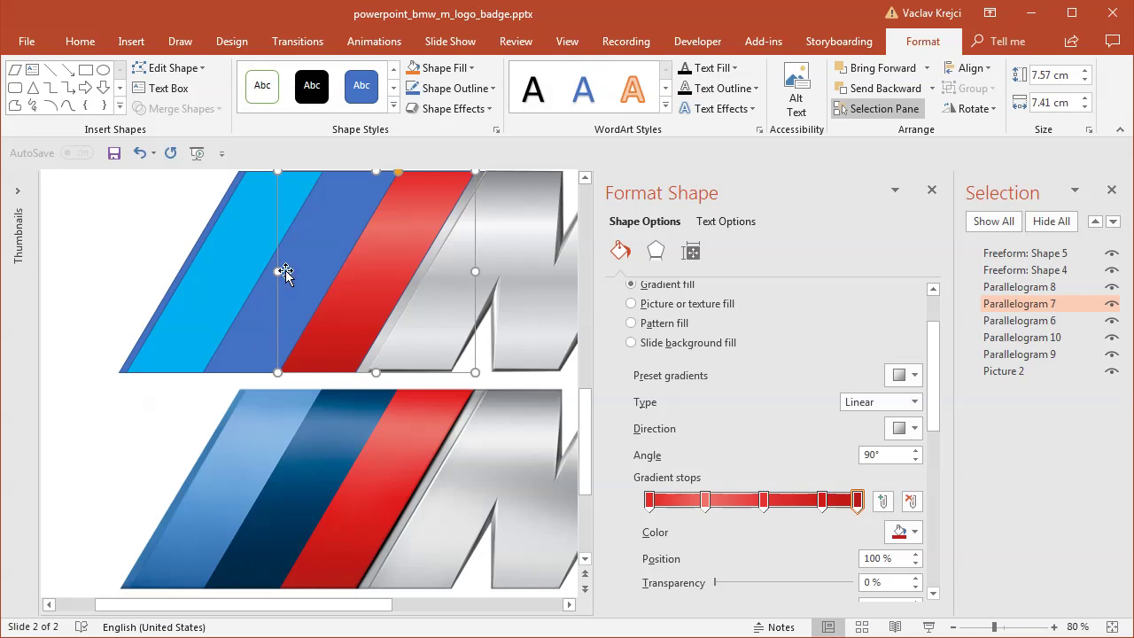
- Give the middle stripe a gradient fill and colour its 0% stop with dark blue sampled from the reference stripe's upper edge
click(337, 288)
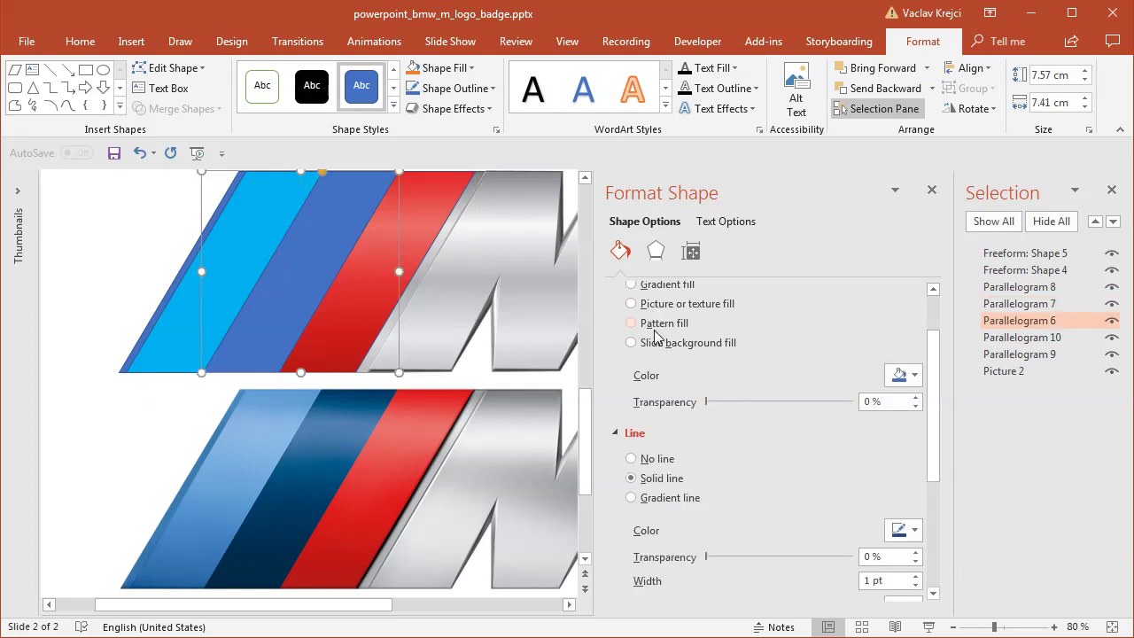
click(630, 285)
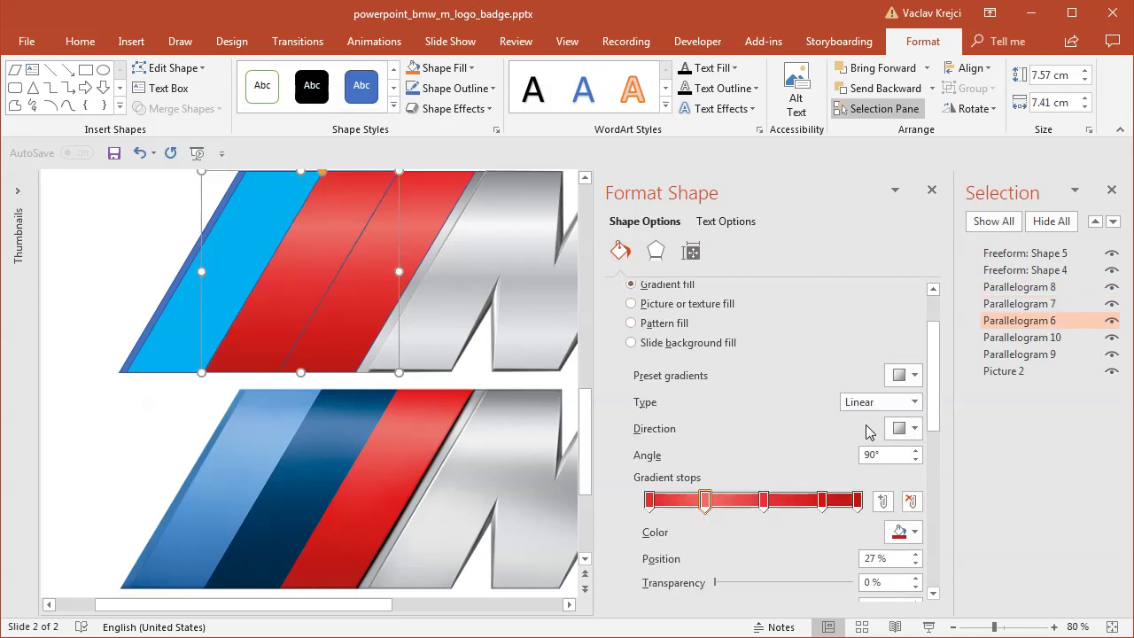
scroll(938, 413, down, 3)
click(650, 379)
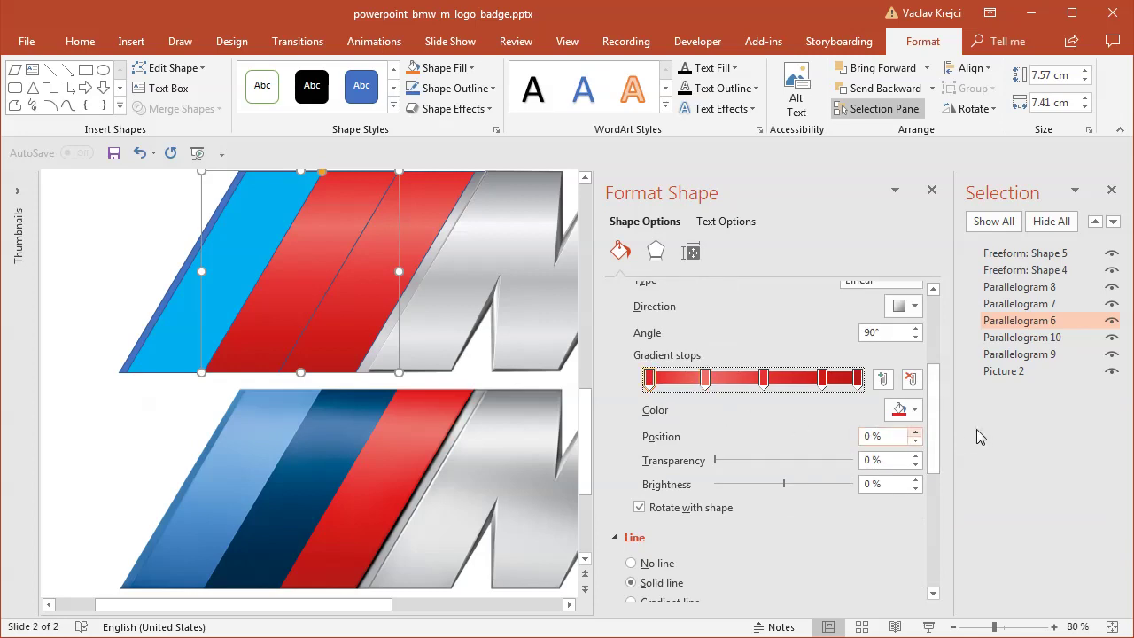
click(904, 410)
click(930, 615)
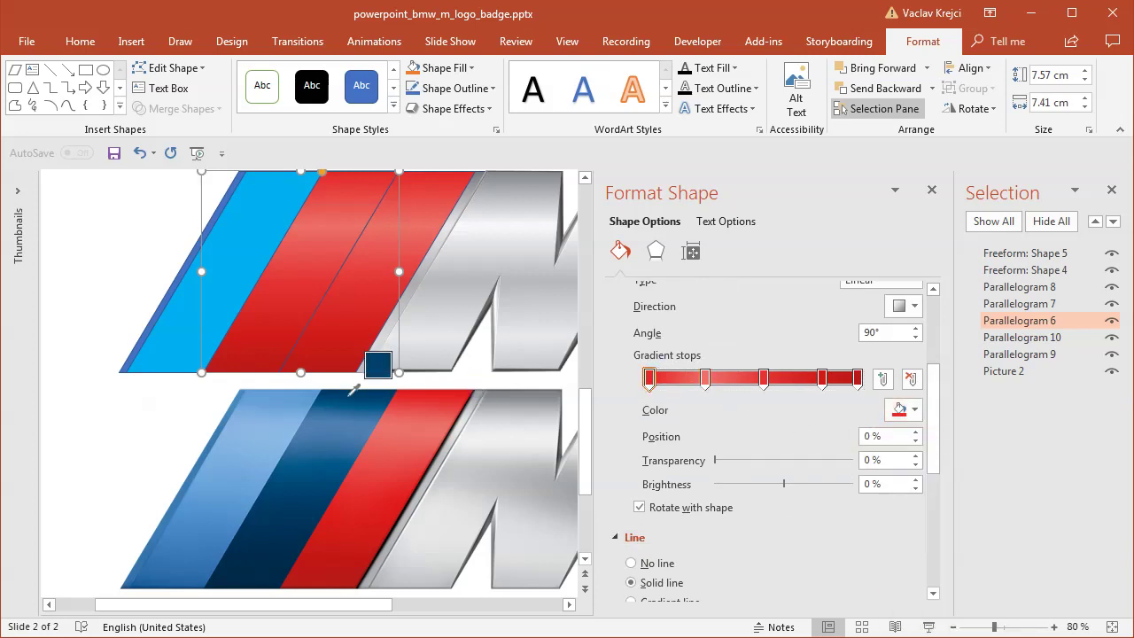
click(353, 390)
- Recolour the middle stripe's 27% and 55% gradient stops with blues sampled progressively lower on the dark blue reference stripe
click(705, 379)
click(904, 410)
click(922, 614)
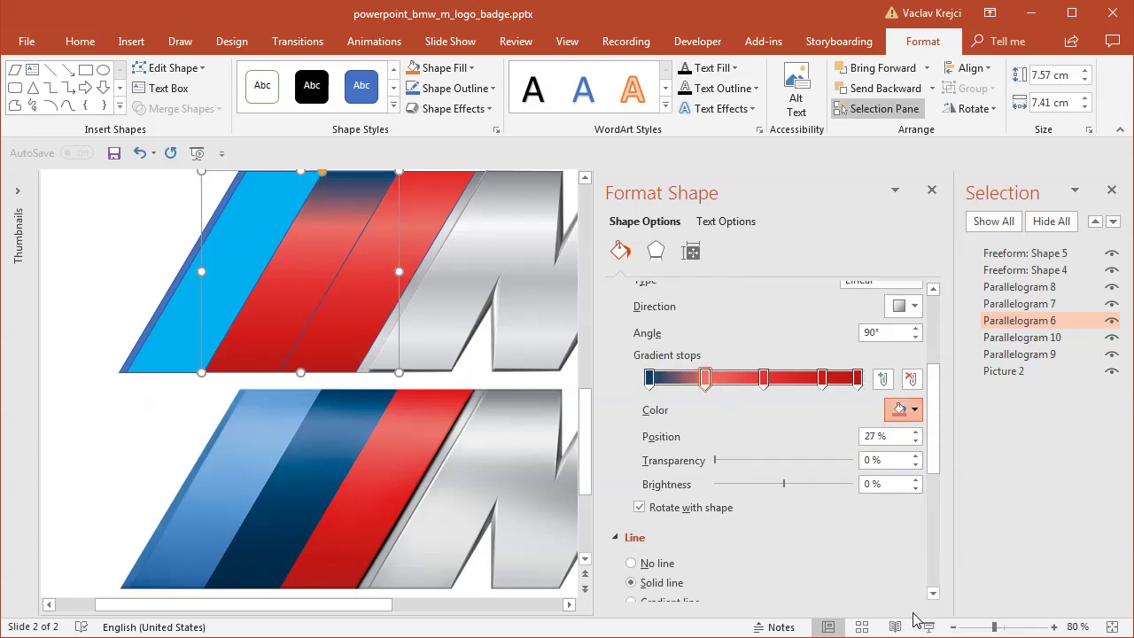
click(359, 424)
click(764, 379)
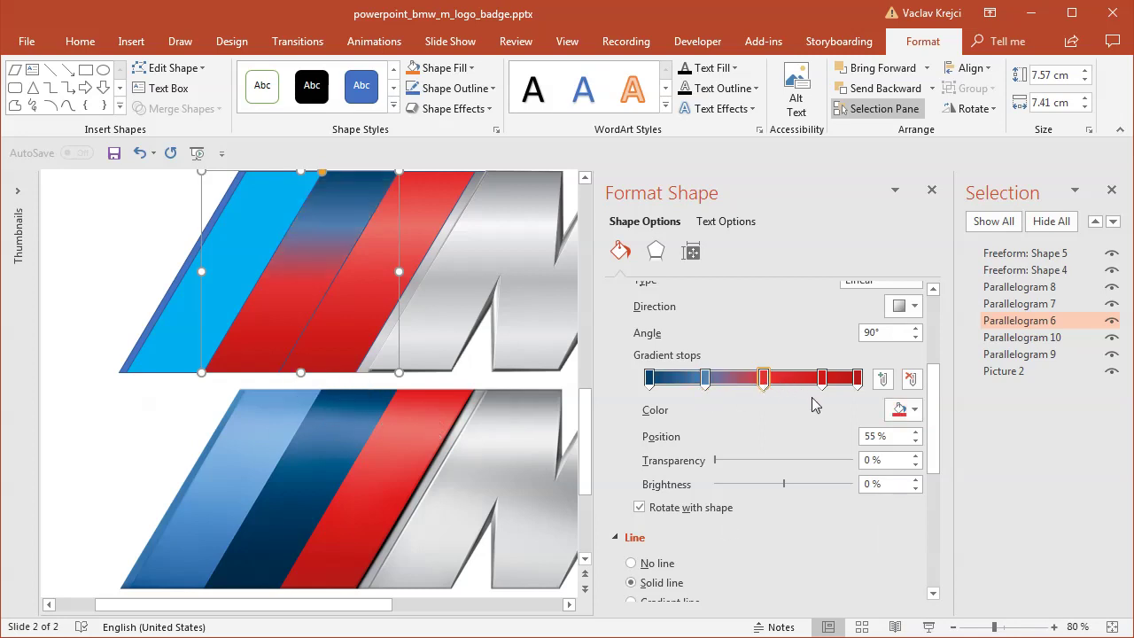
click(903, 410)
click(931, 615)
click(325, 463)
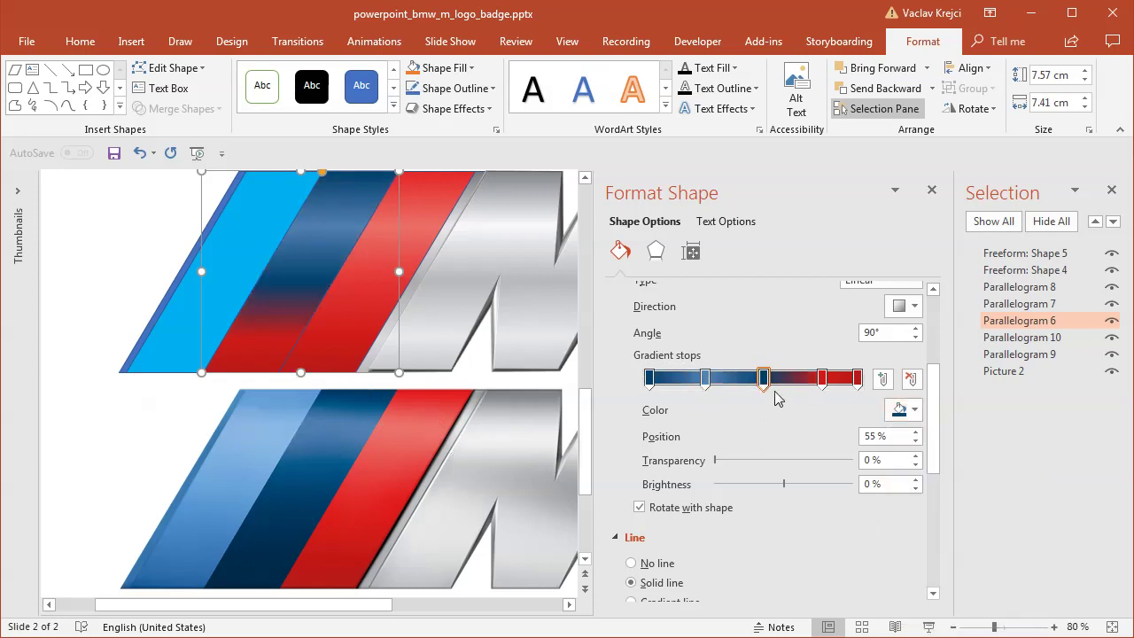
- Recolour the middle stripe's 83% and 100% gradient stops with navy tones sampled from the lower part of the reference stripe
click(823, 380)
click(904, 409)
click(930, 615)
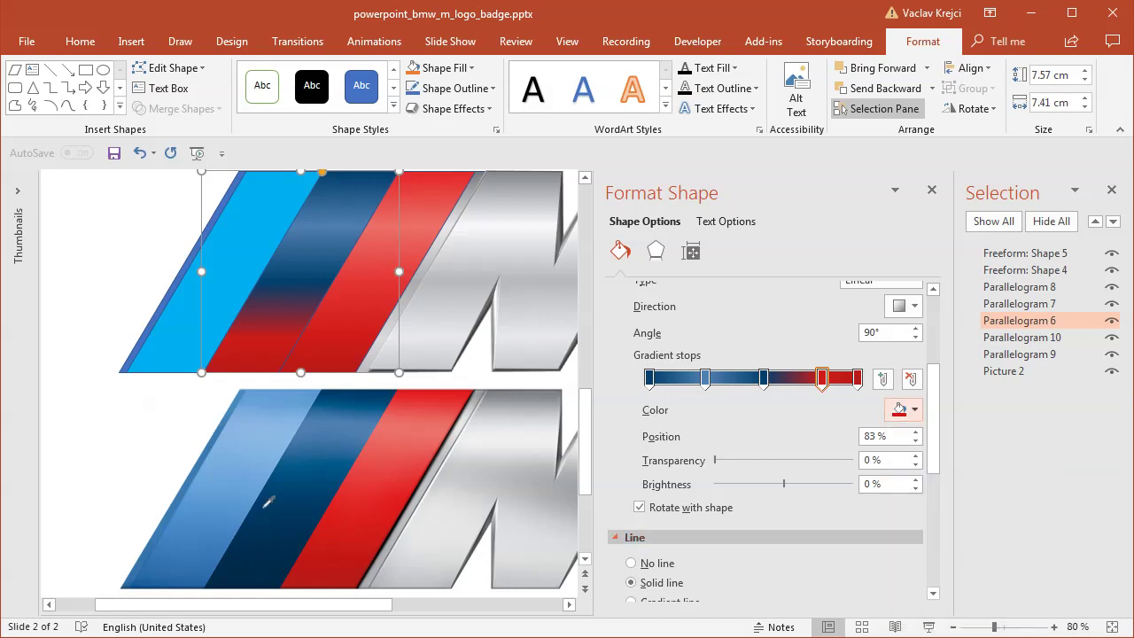
click(286, 529)
click(857, 379)
click(904, 409)
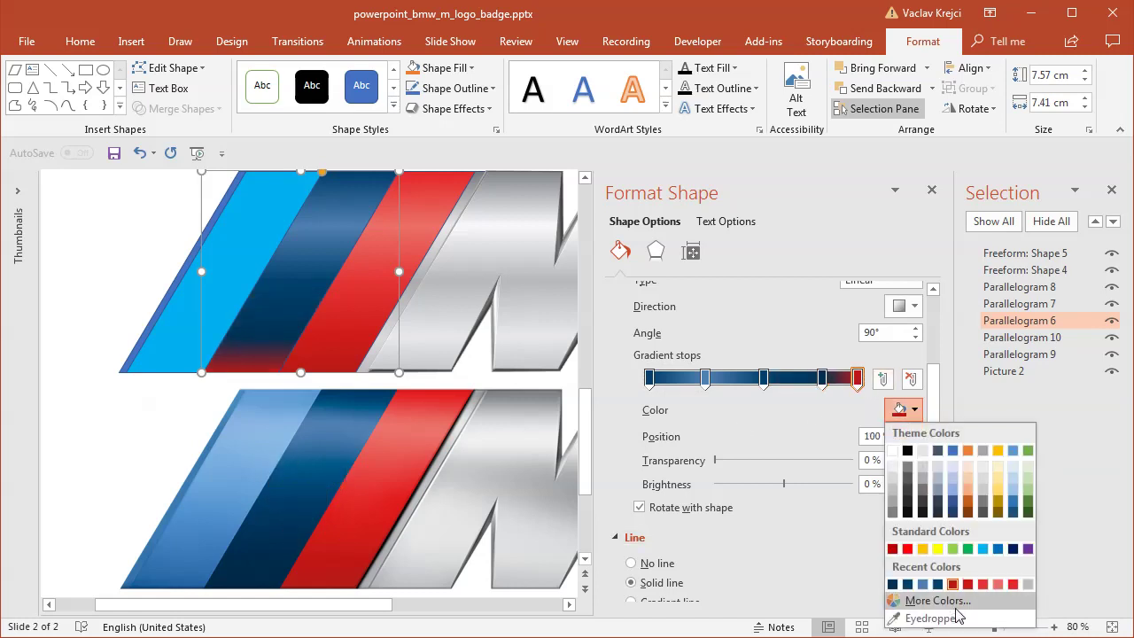
click(931, 618)
click(252, 580)
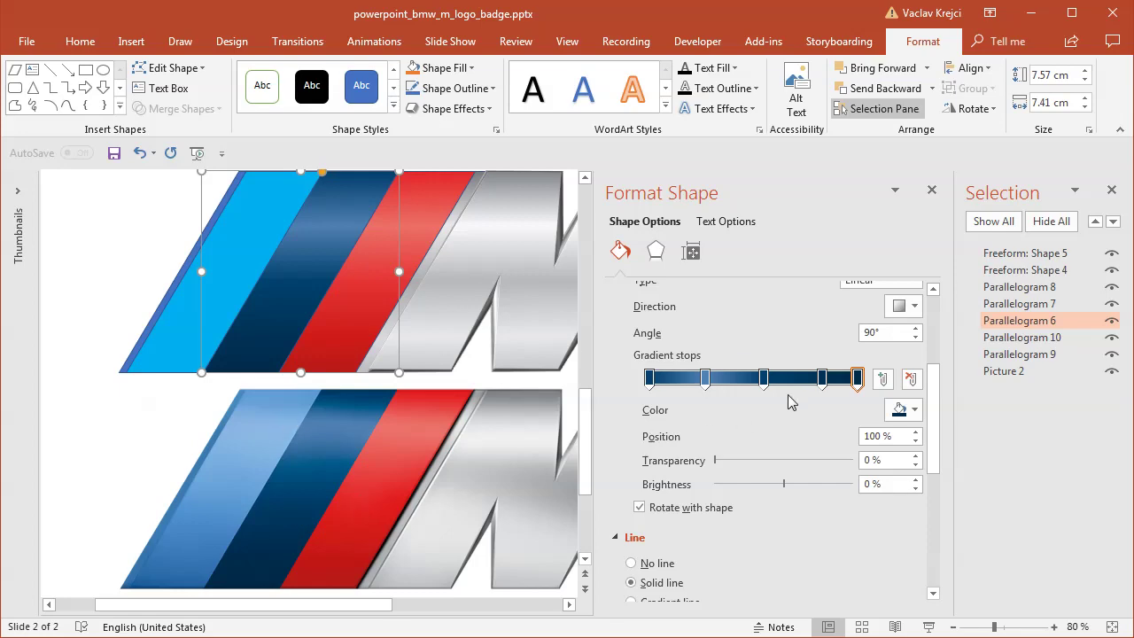
- Give the first stripe a gradient fill and colour its 0% stop with light blue sampled from the reference stripe's upper edge
click(255, 427)
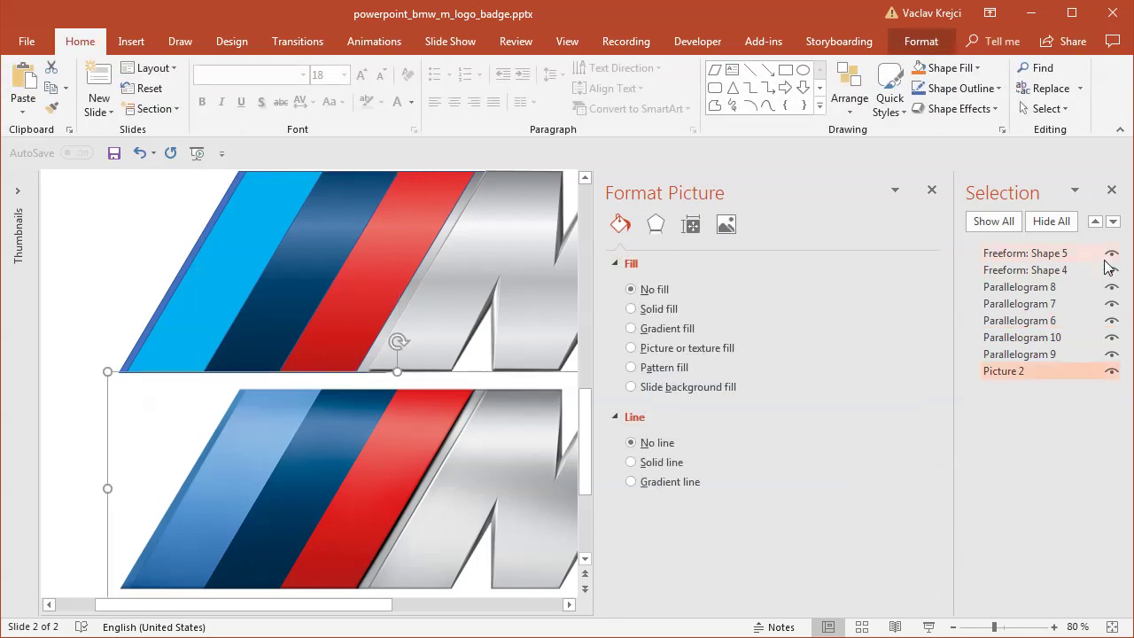
click(1019, 288)
click(1028, 303)
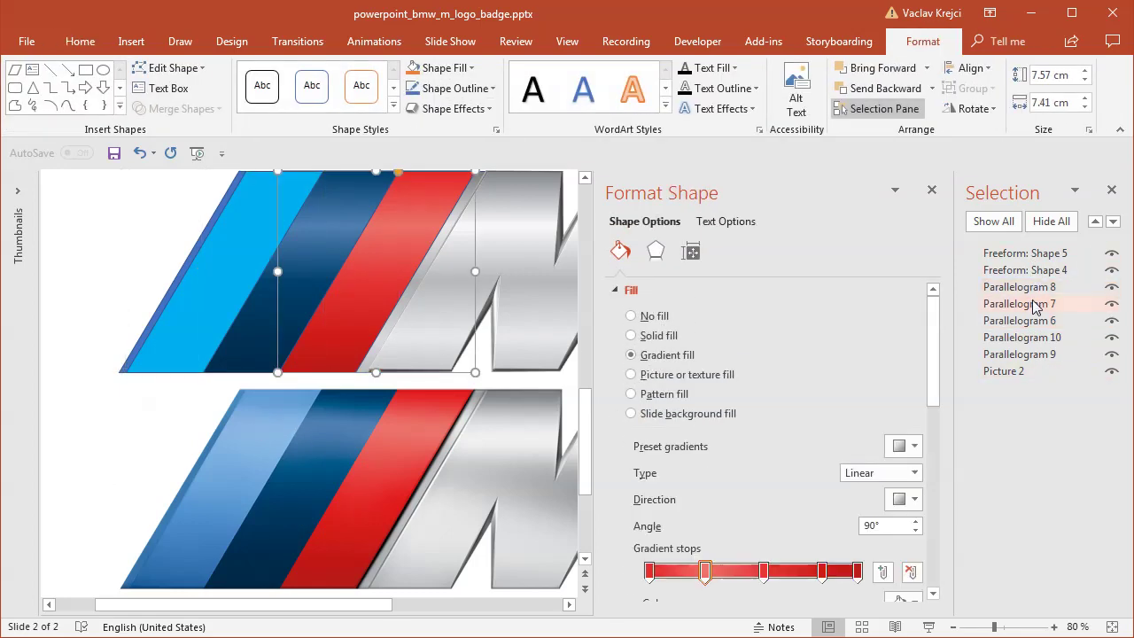
click(1035, 289)
click(633, 355)
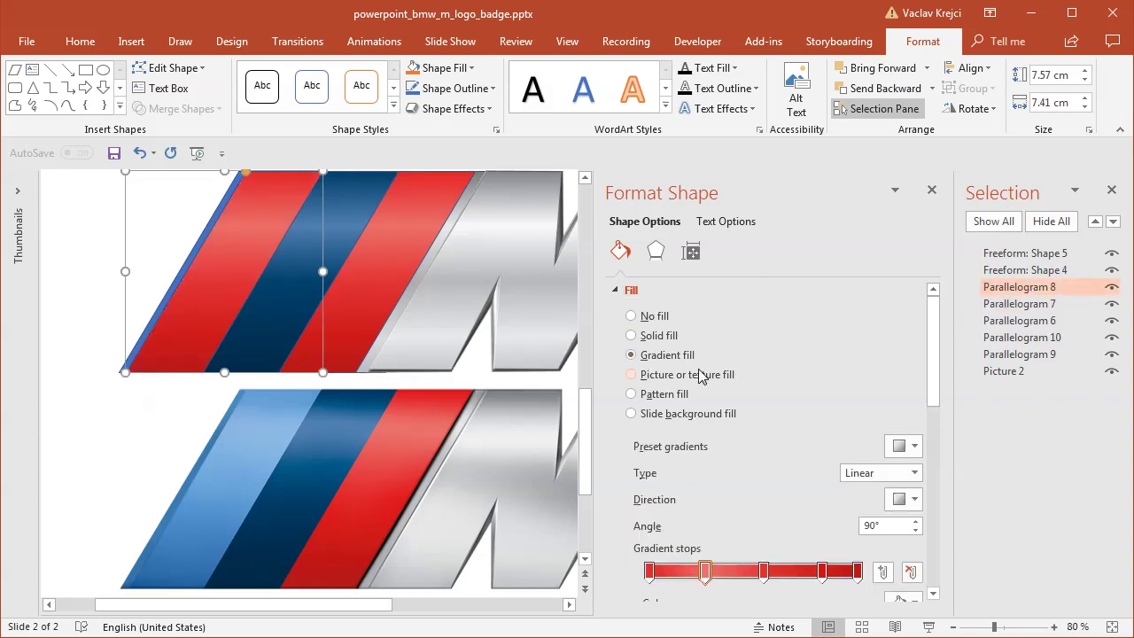
scroll(942, 412, down, 5)
click(650, 334)
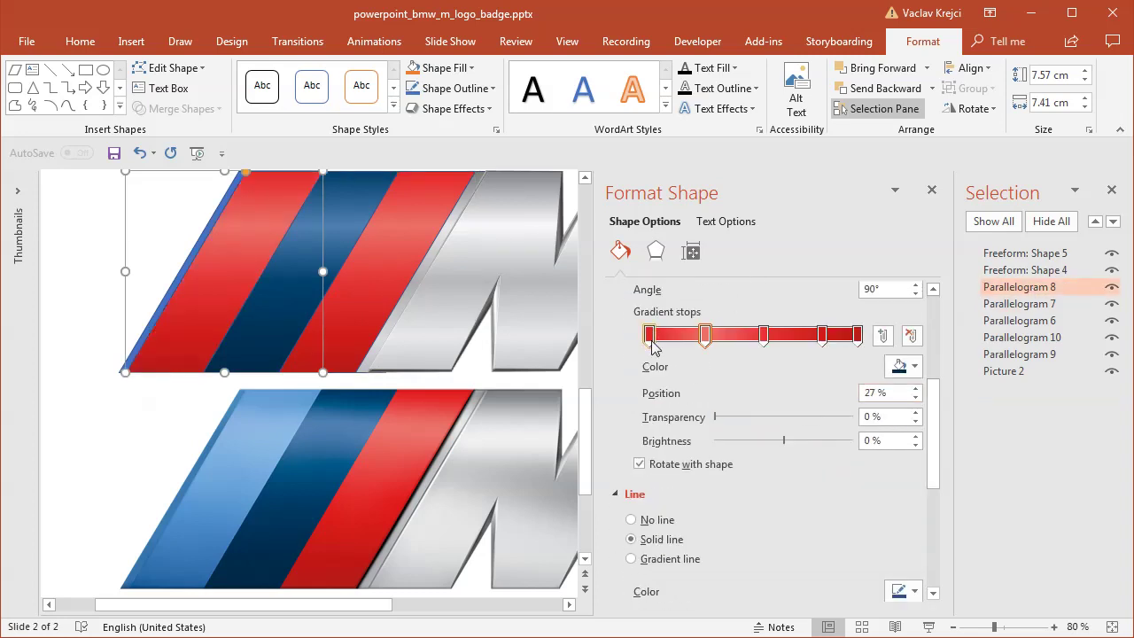
click(900, 377)
click(917, 572)
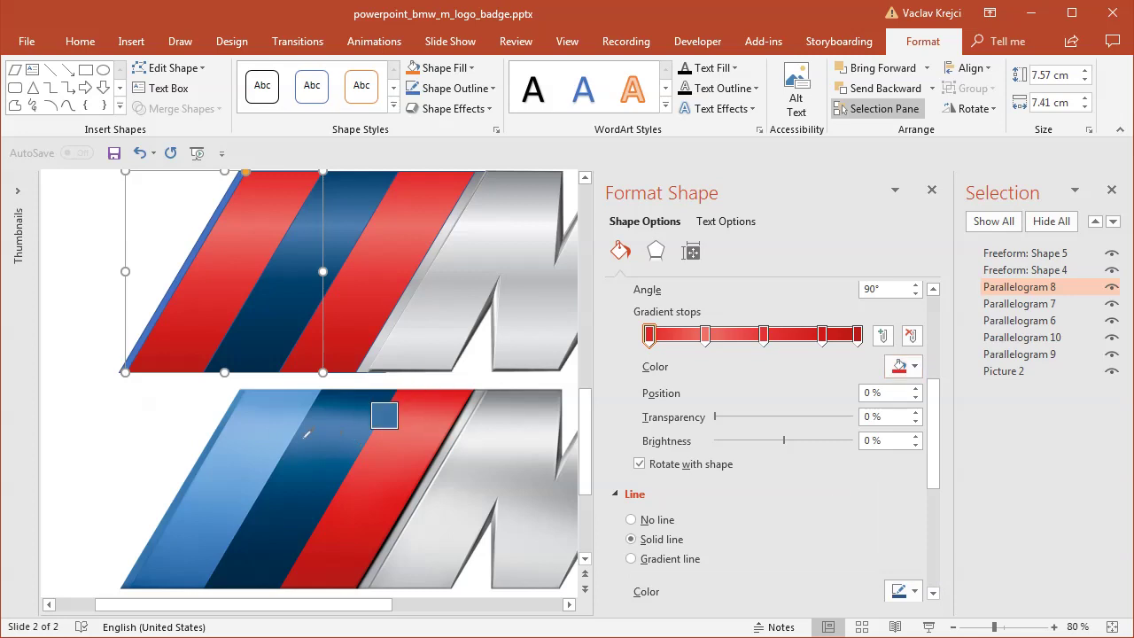
click(273, 394)
- Recolour the first stripe's 27% and 55% gradient stops with light blues sampled progressively lower on the reference stripe
click(705, 337)
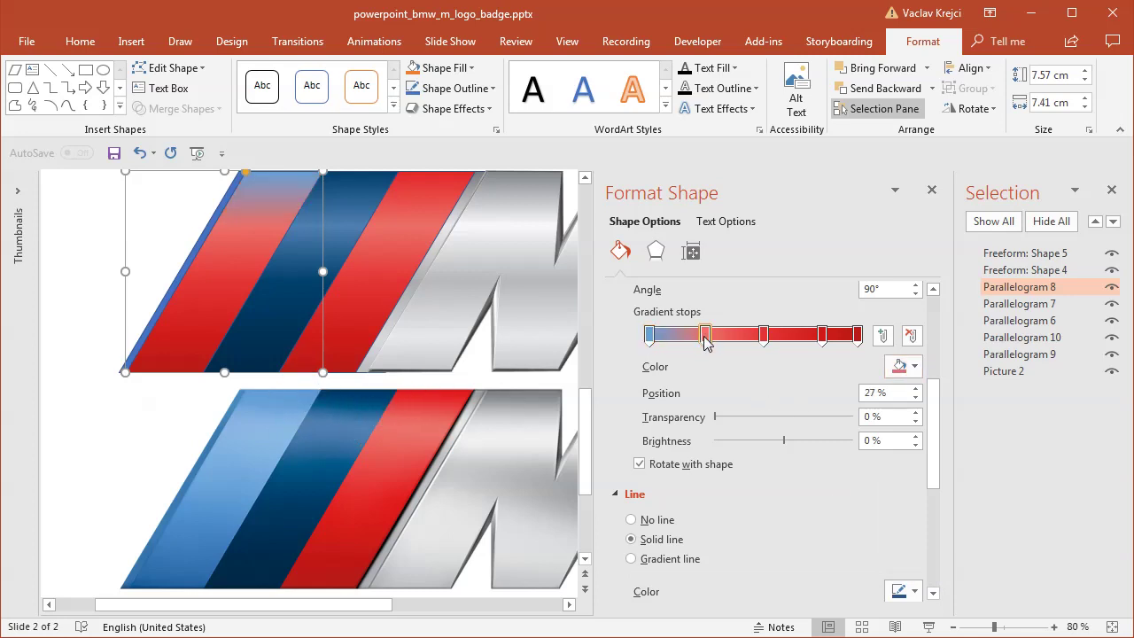
click(914, 366)
click(930, 575)
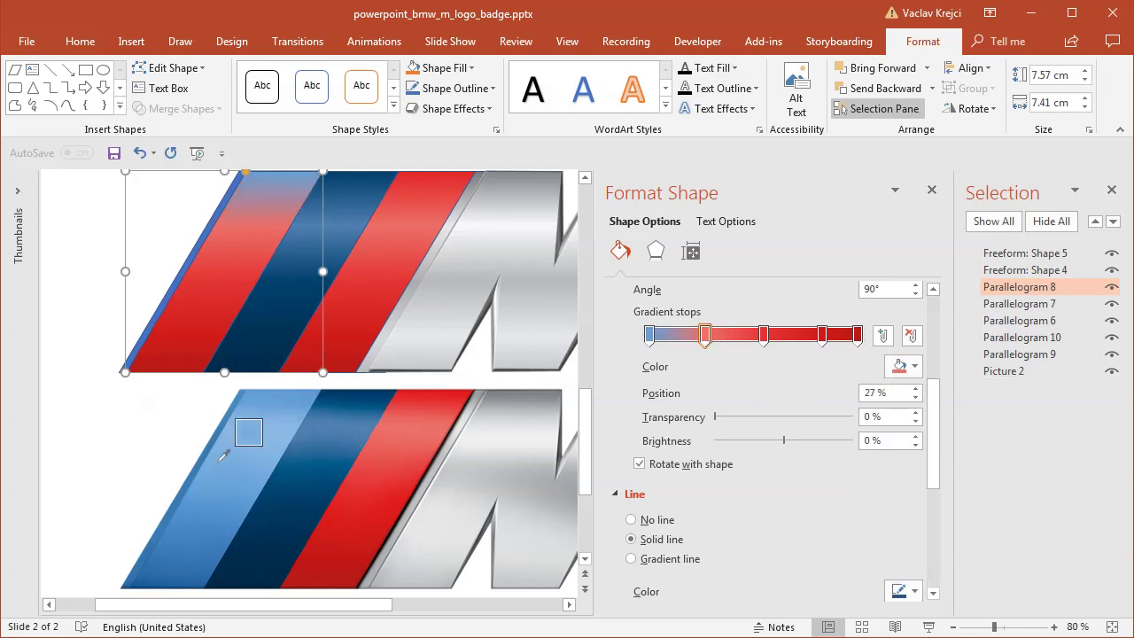
click(245, 435)
click(764, 334)
click(914, 366)
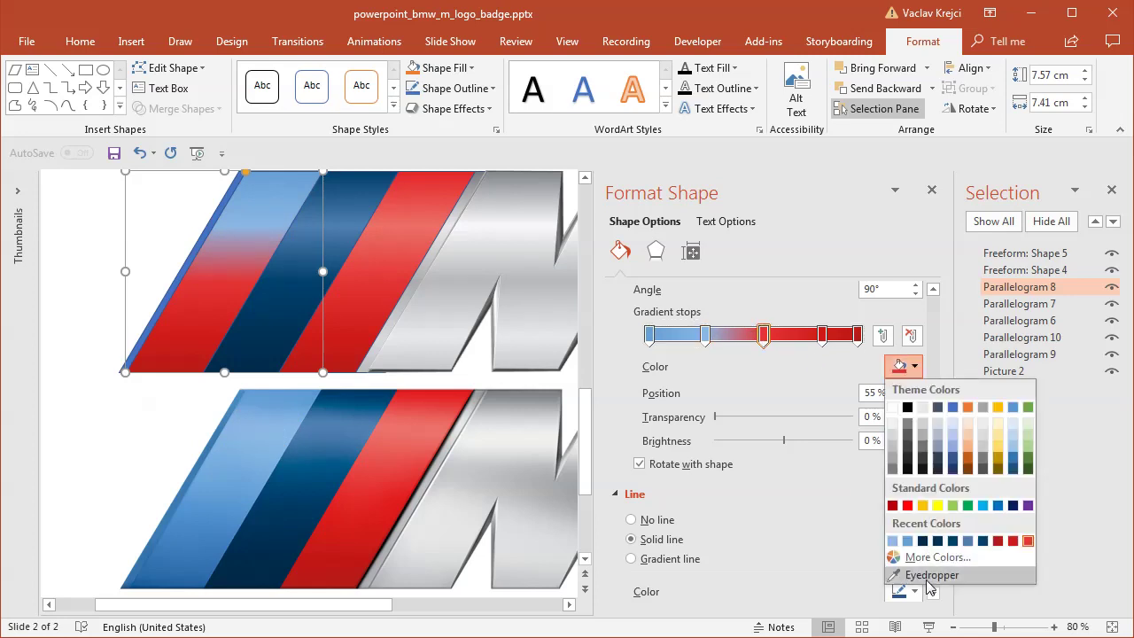
click(931, 575)
click(233, 470)
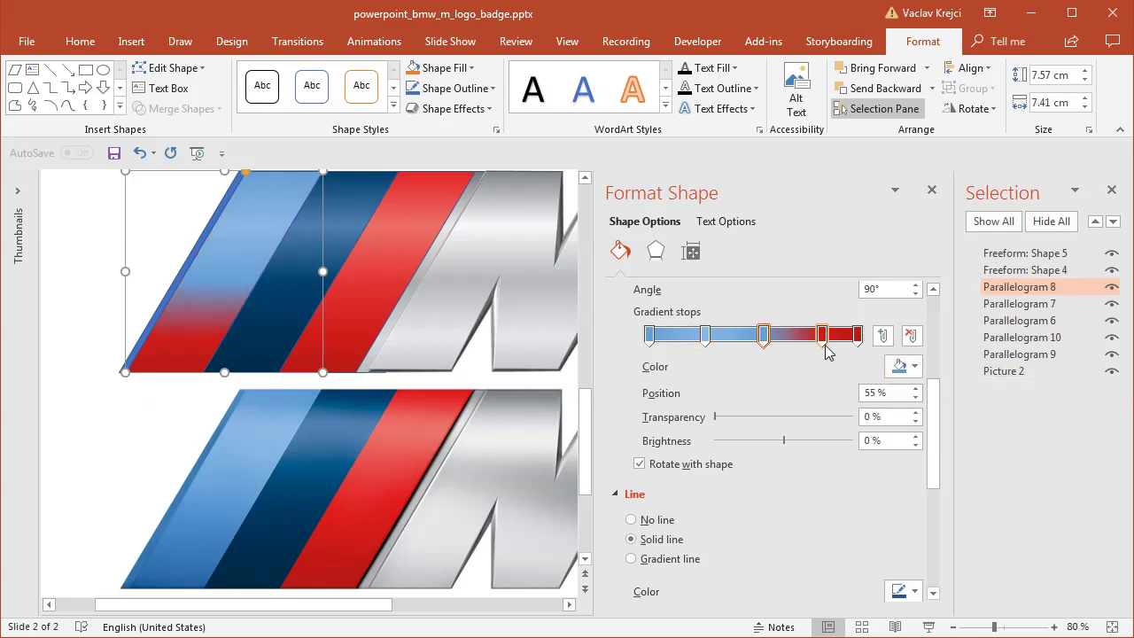
- Recolour the first stripe's 83% and 100% gradient stops with deeper blues sampled from the lower part of the reference stripe
click(825, 341)
click(915, 366)
click(930, 575)
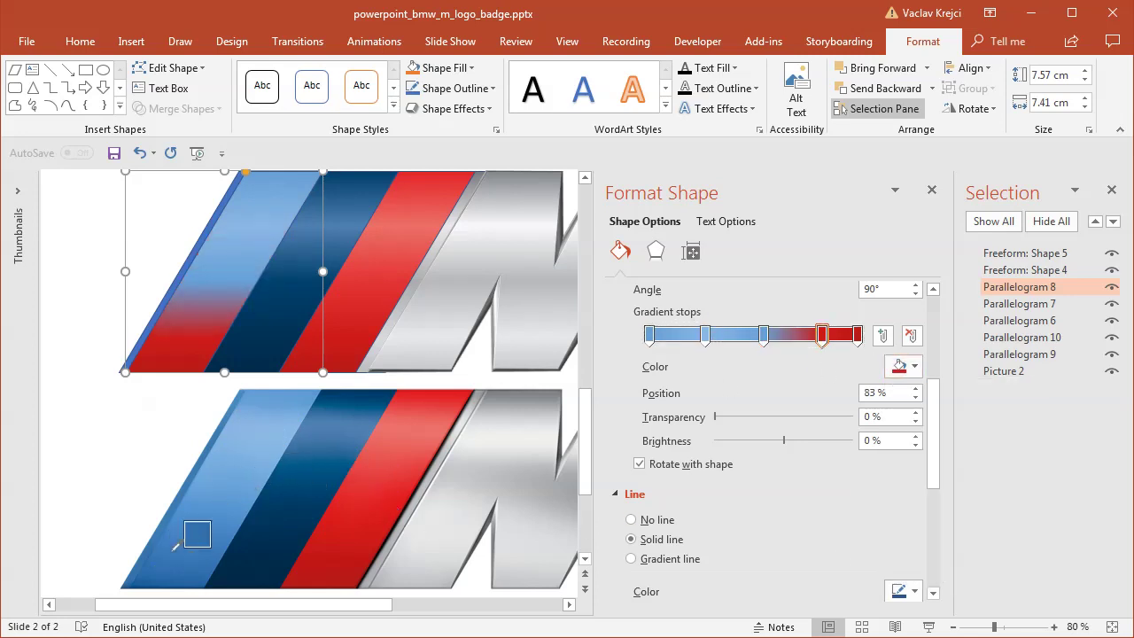
click(217, 511)
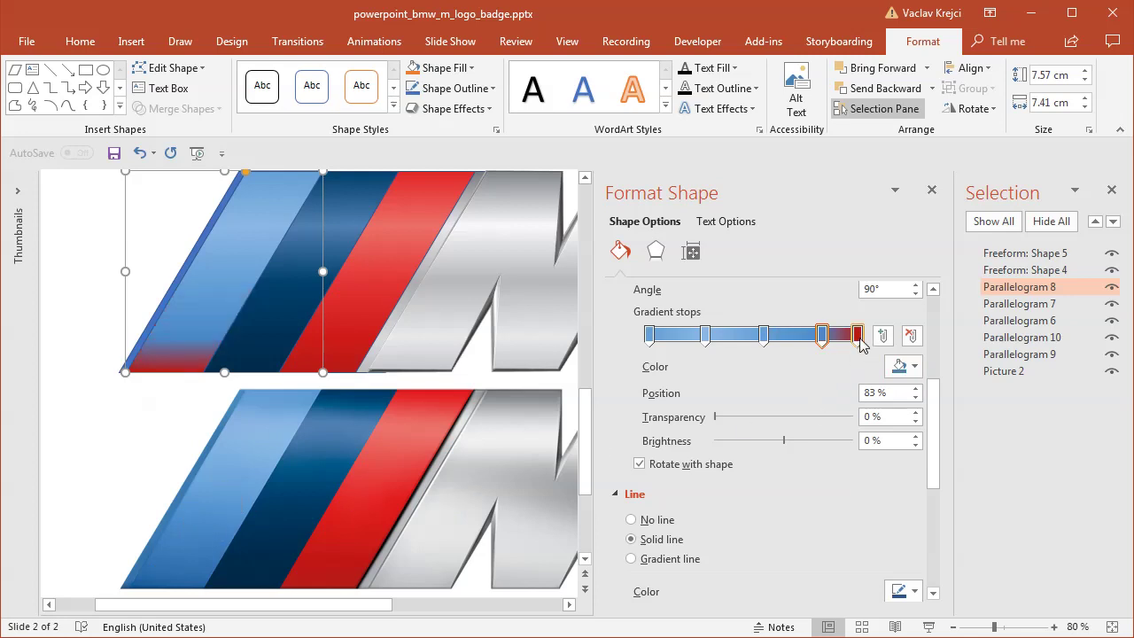
click(858, 335)
click(915, 366)
click(961, 575)
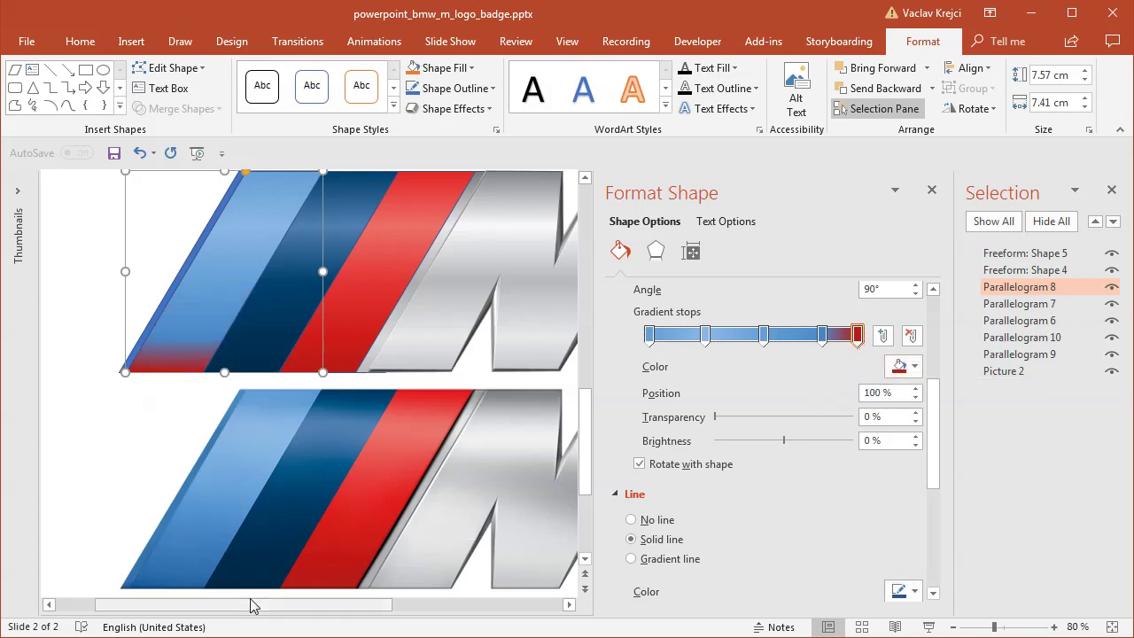
click(186, 549)
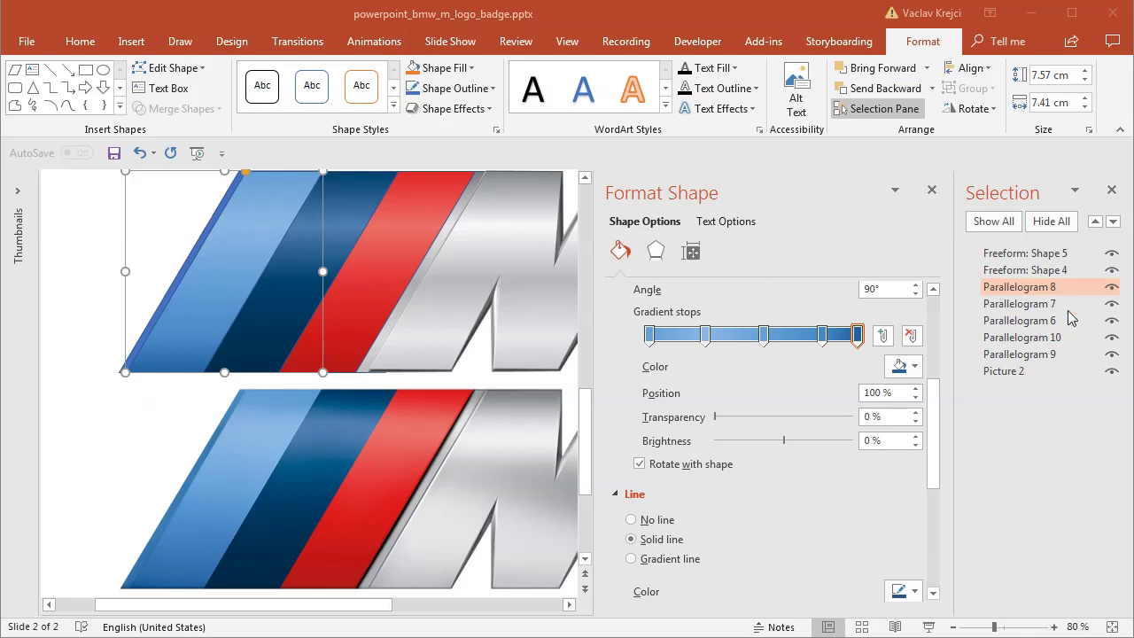
- Remove the outline of the thin edge strip beside the light blue stripe and fill it with blue sampled from the reference's matching edge
click(1030, 339)
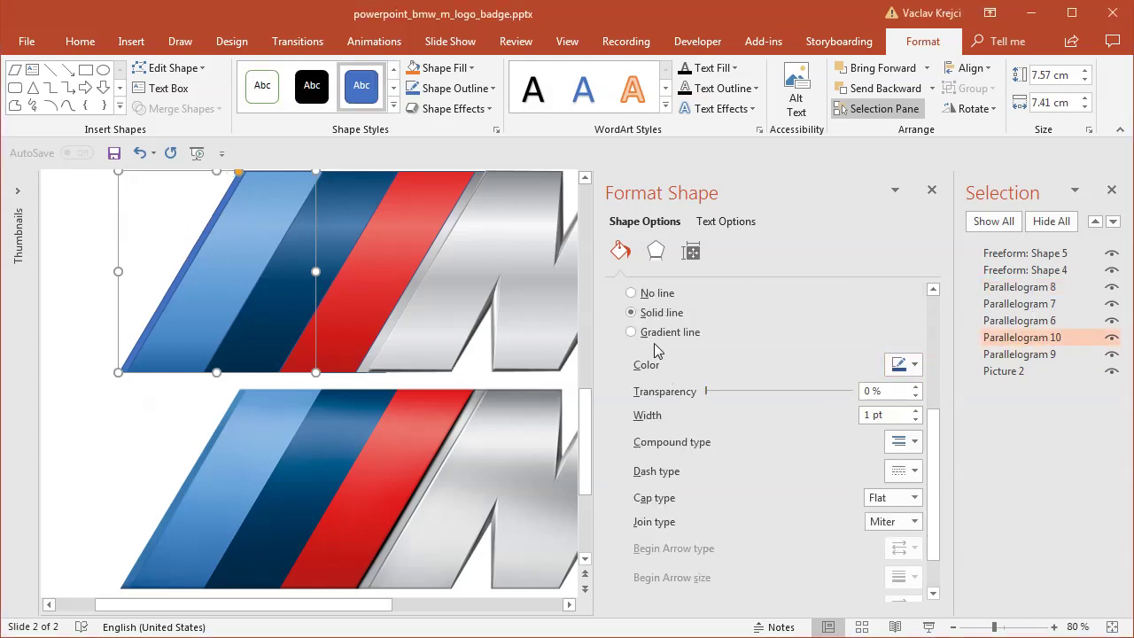
click(903, 364)
click(912, 568)
click(192, 477)
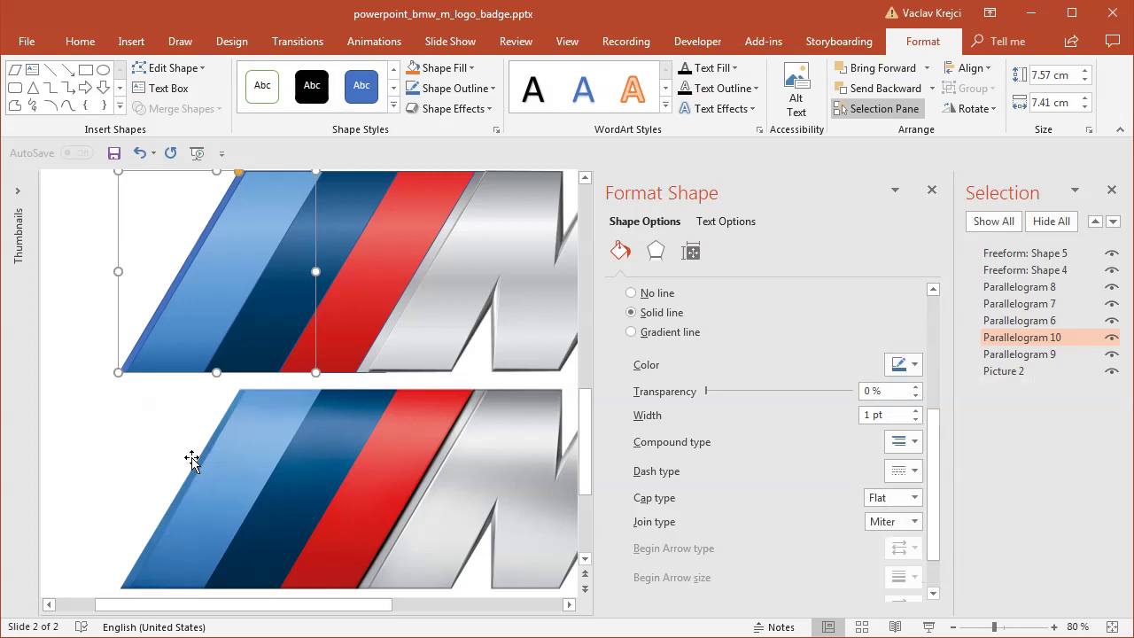
click(658, 294)
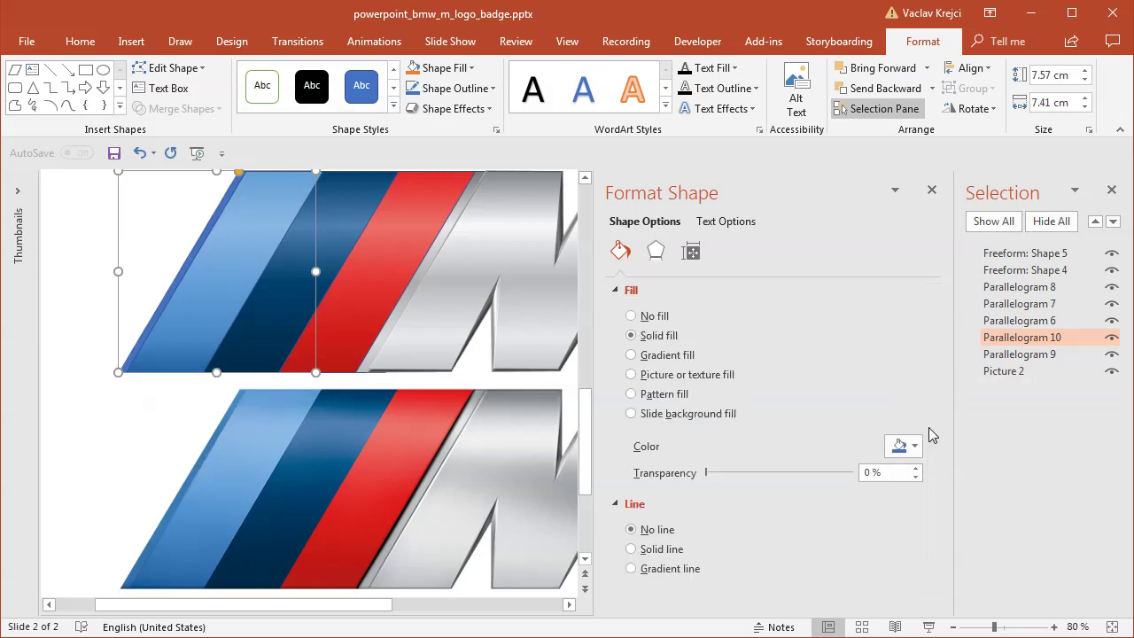
click(903, 446)
click(913, 633)
click(200, 461)
- Remove the outlines of the light blue, dark blue and red stripes together
click(229, 292)
shift+click(293, 289)
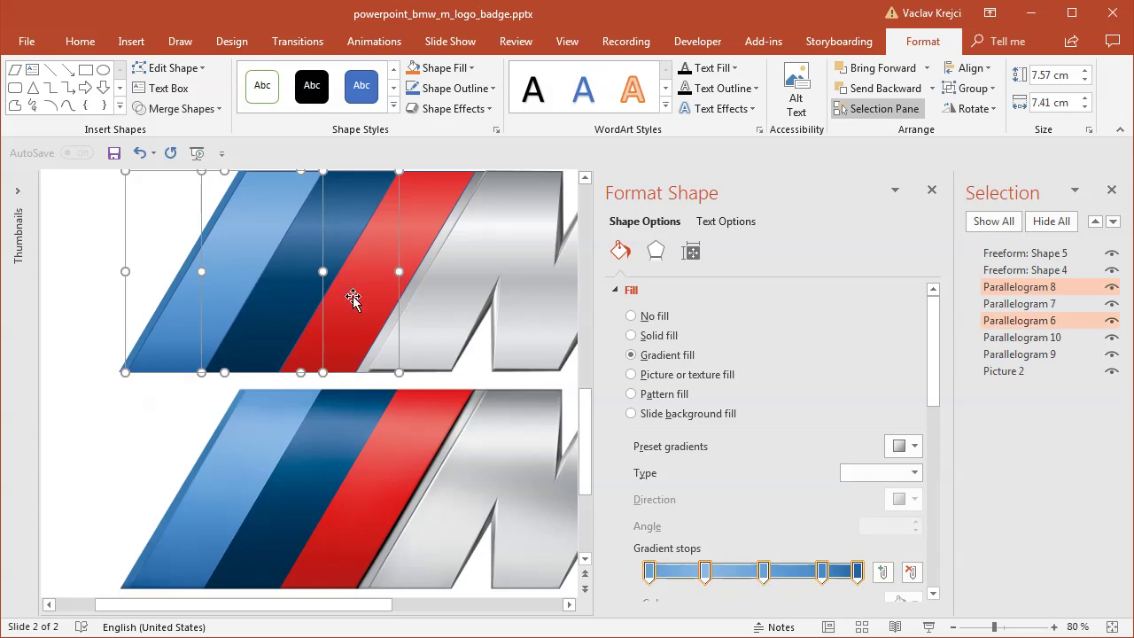
shift+click(353, 299)
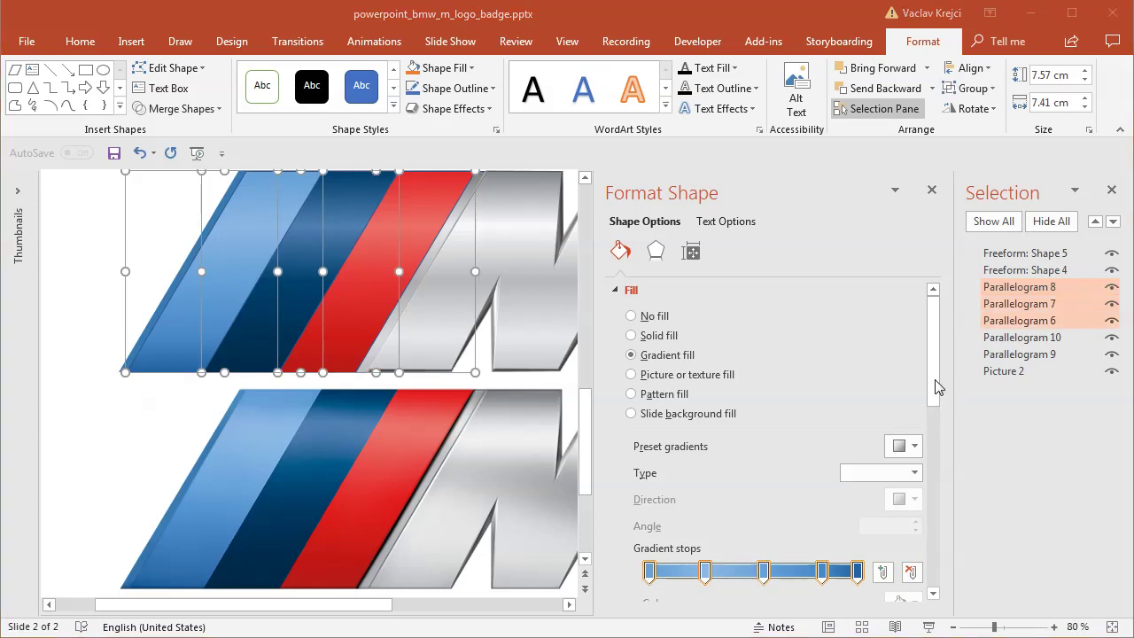
click(935, 446)
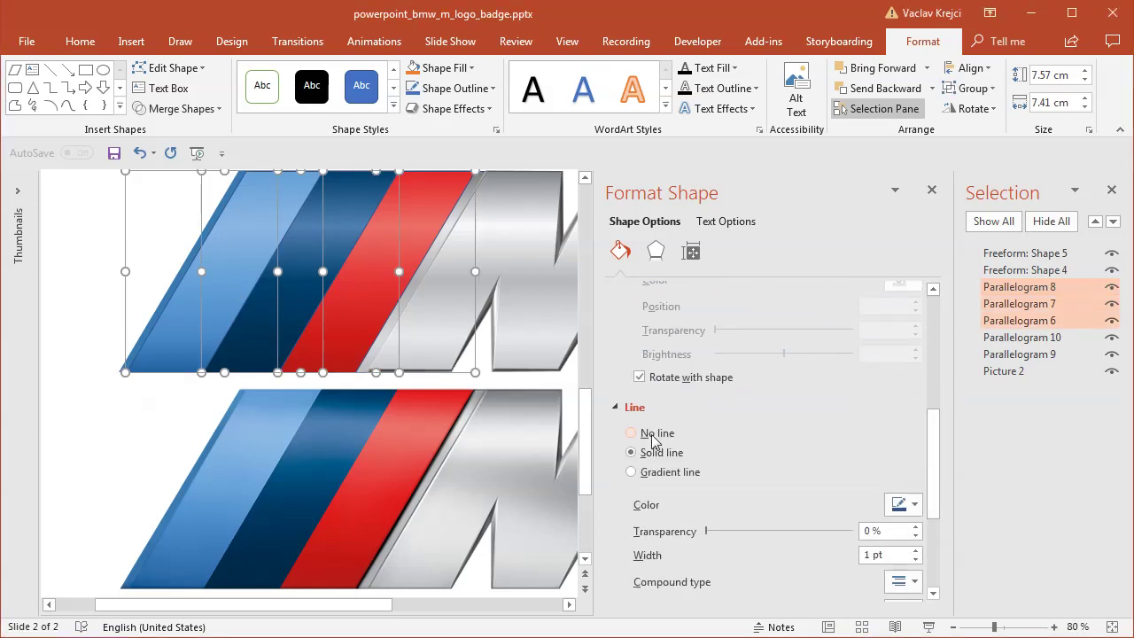
click(652, 435)
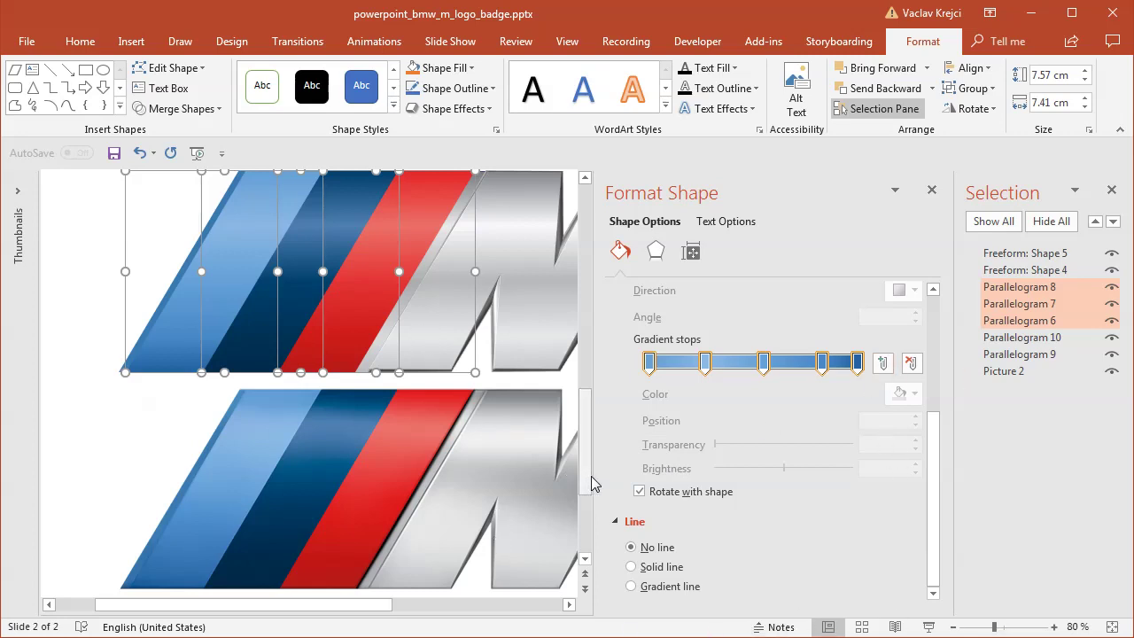
drag(592, 483, 613, 483)
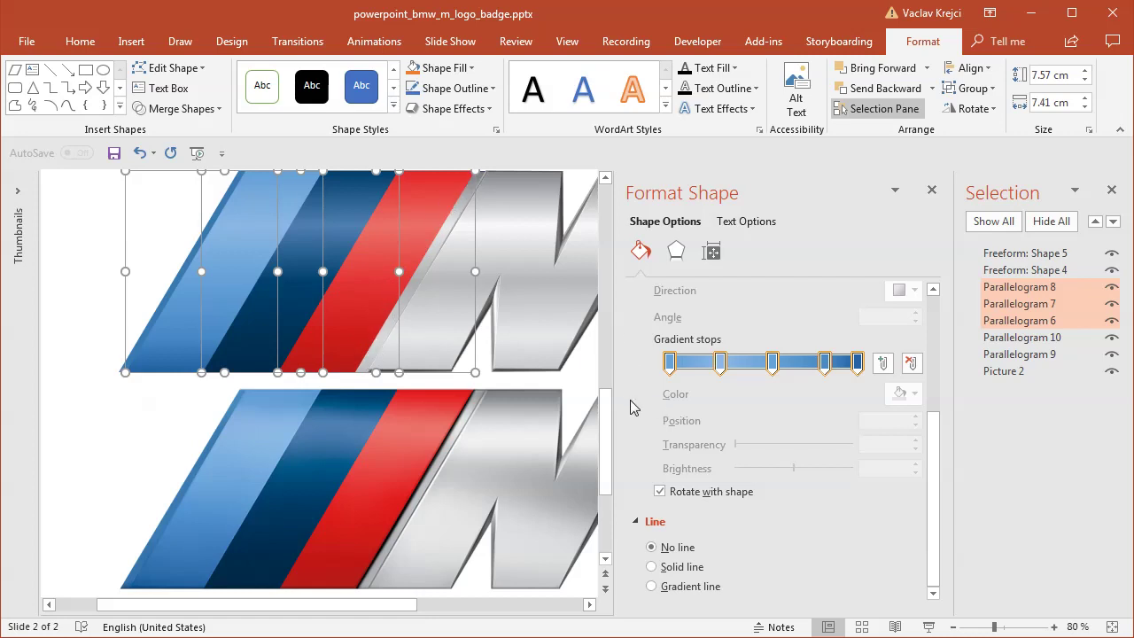
- Duplicate the grey metallic parallelogram and align the copy over the seam between the red stripe and the M
click(1019, 354)
key(ctrl+c)
key(ctrl+v)
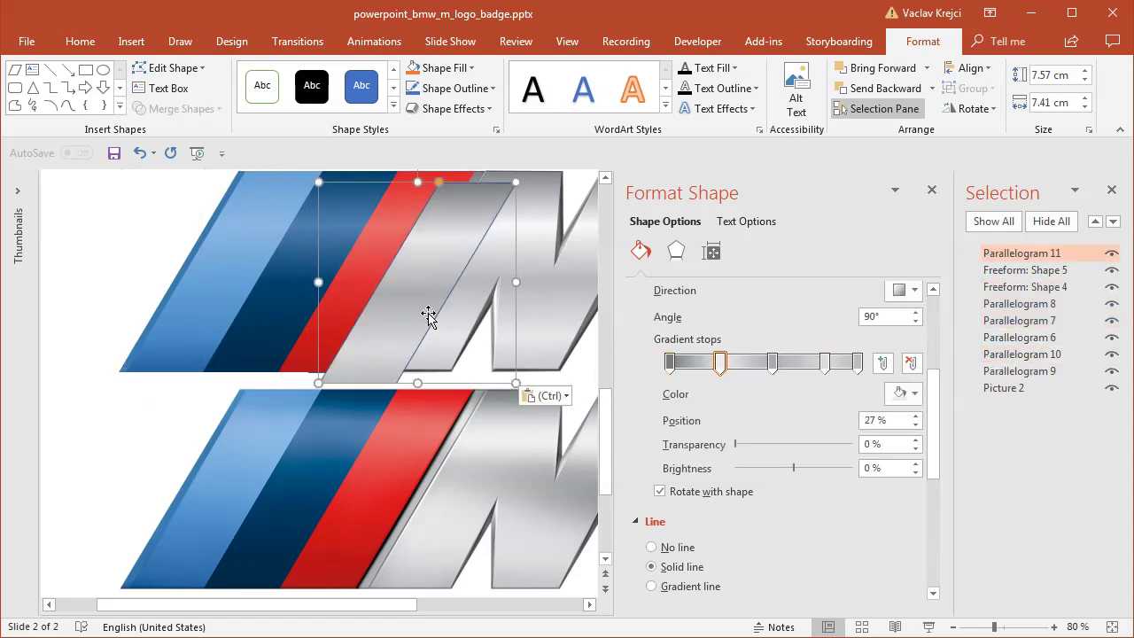
mouse_move(428, 316)
mouse_down()
mouse_move(420, 285)
mouse_move(425, 305)
mouse_up()
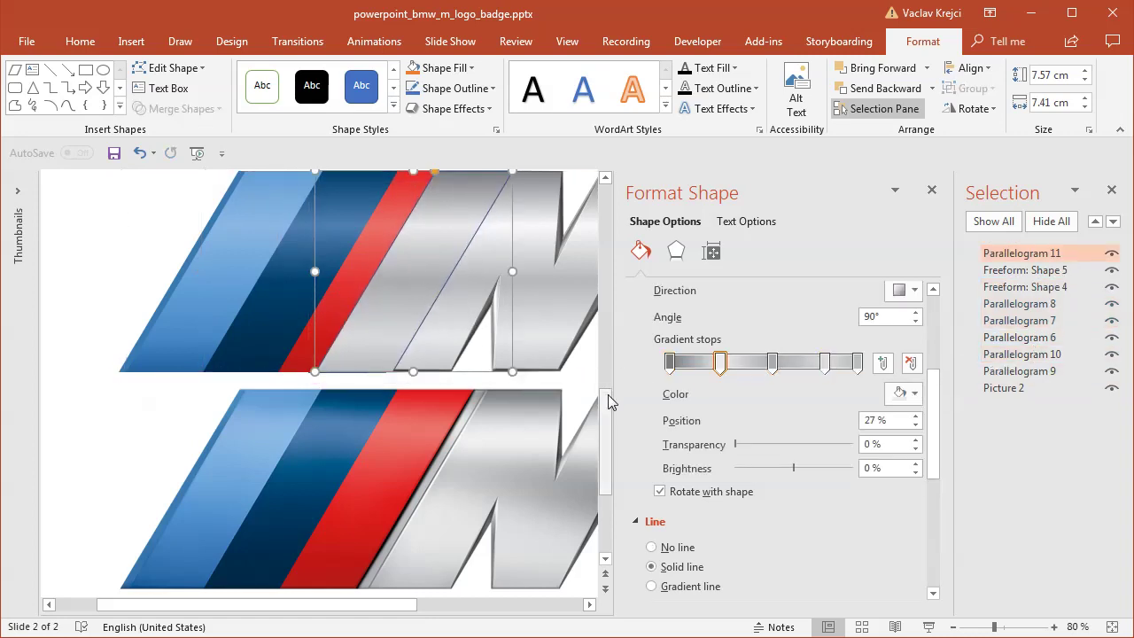
drag(609, 401, 610, 380)
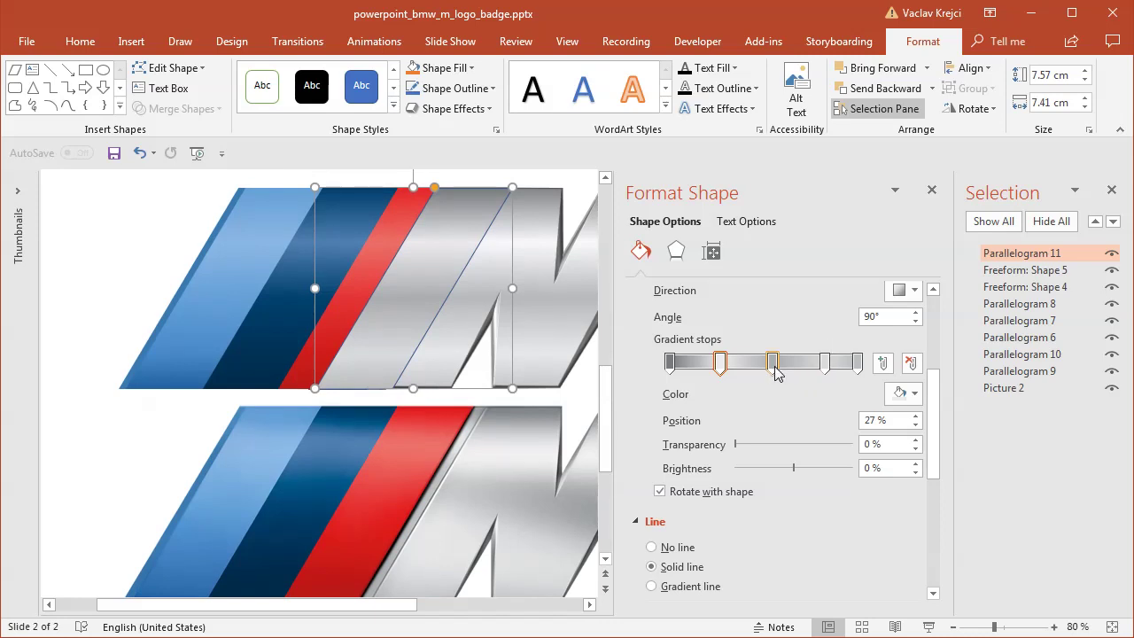
- Recolour the copy's 55% gradient stop black and remove the two gradient stops after it
click(773, 365)
click(903, 394)
click(904, 437)
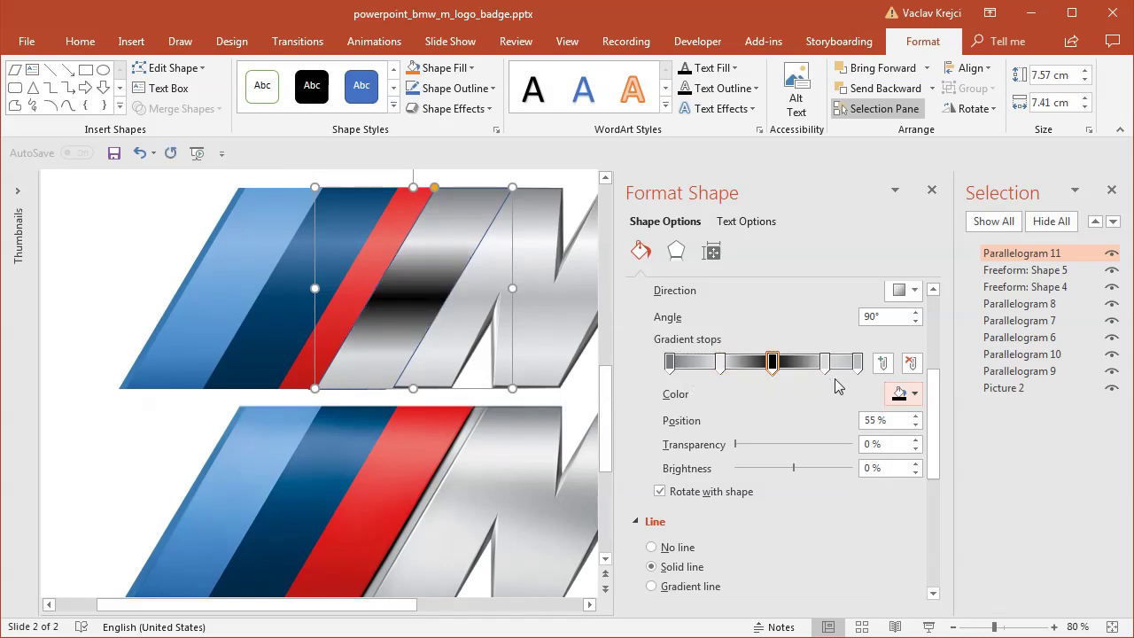
click(825, 364)
- Make the 27% gradient stop black with 100% transparency, remove the 0% stop, and move the transparent stop to 42%
click(720, 364)
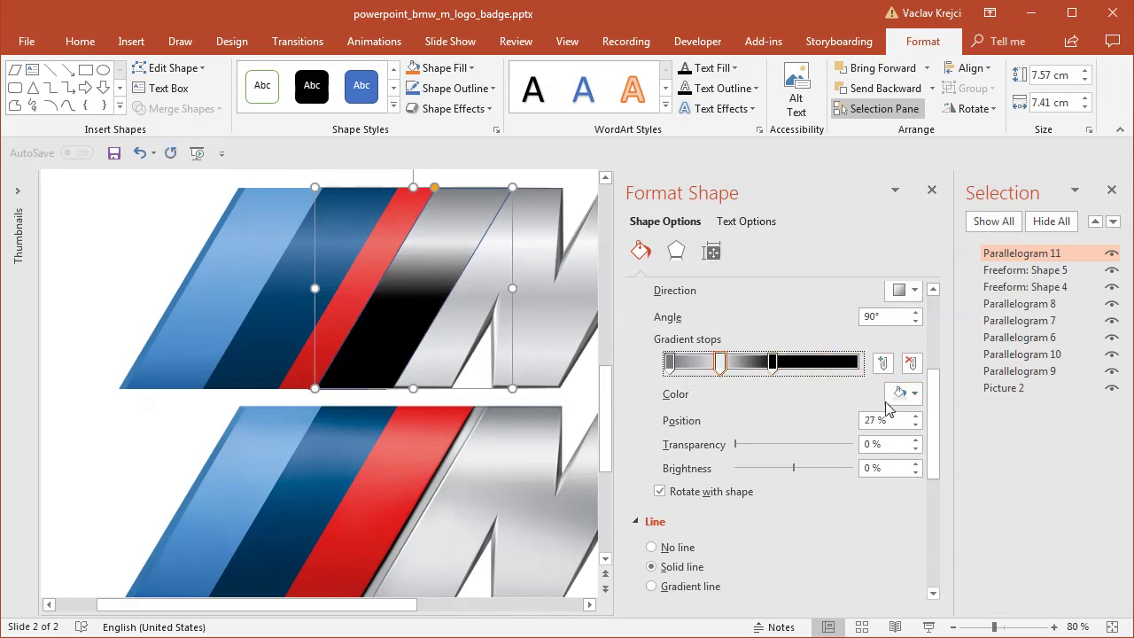
click(902, 394)
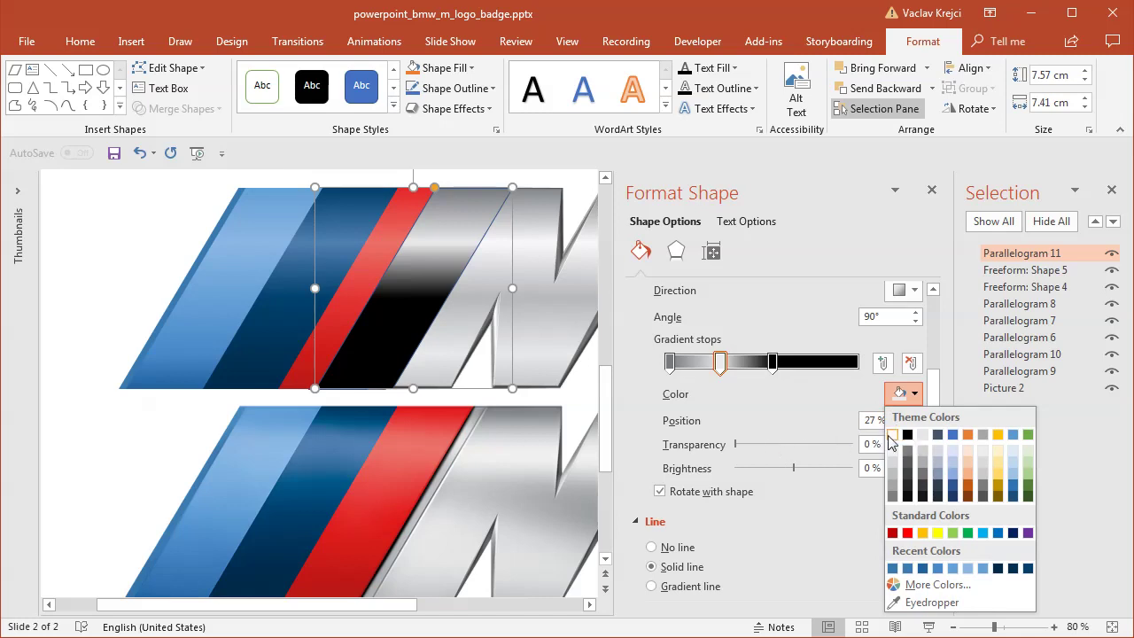
click(908, 435)
drag(749, 446, 855, 445)
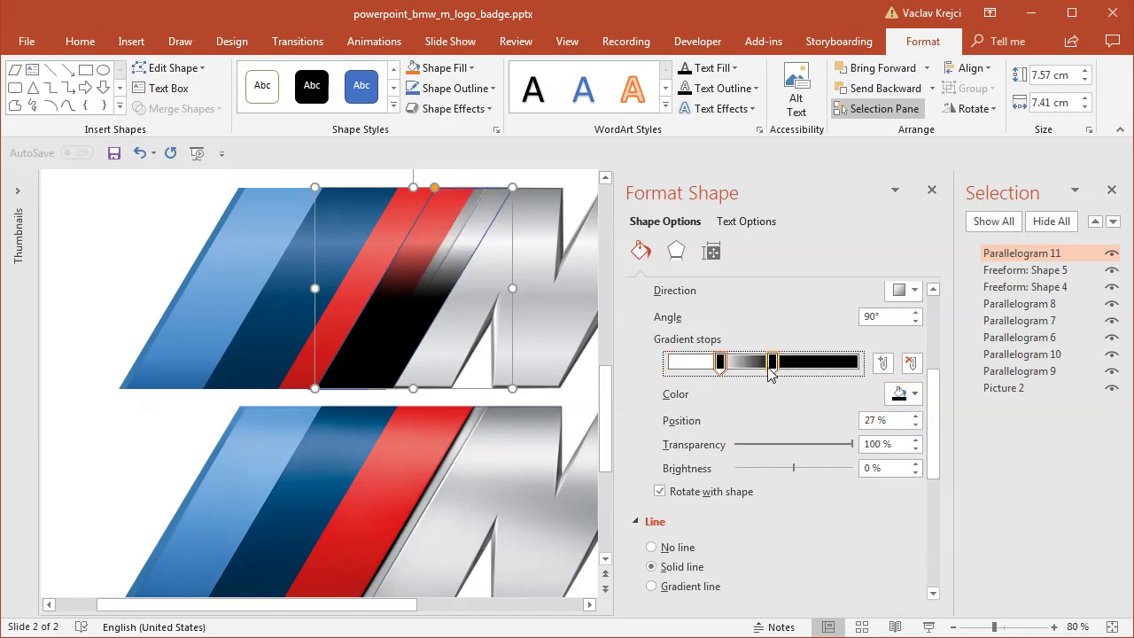
drag(721, 363, 750, 365)
- Set the shadow parallelogram's gradient angle to 210°
click(880, 319)
key(Up)
key(Up)
key(Up)
key(Up)
key(Up)
key(Up)
key(Up)
key(Up)
key(Up)
key(Up)
key(Up)
key(Up)
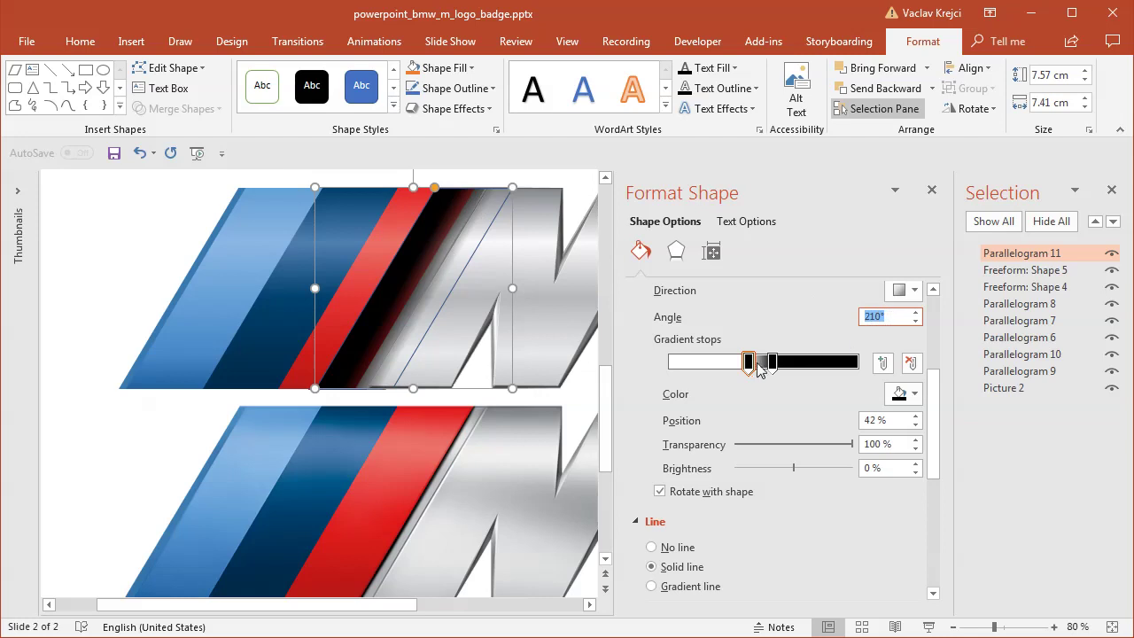
- Tighten the shadow's fade with its opaque black stop at 50% and order the shadow directly behind the three colour stripes
drag(750, 367, 765, 371)
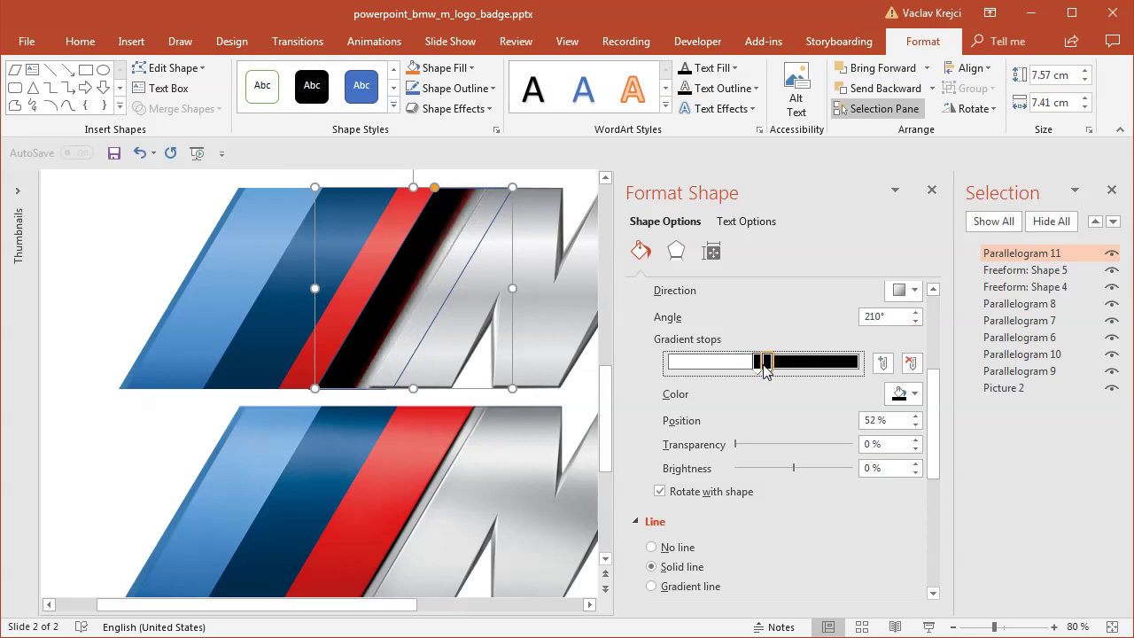
drag(1001, 255, 1029, 354)
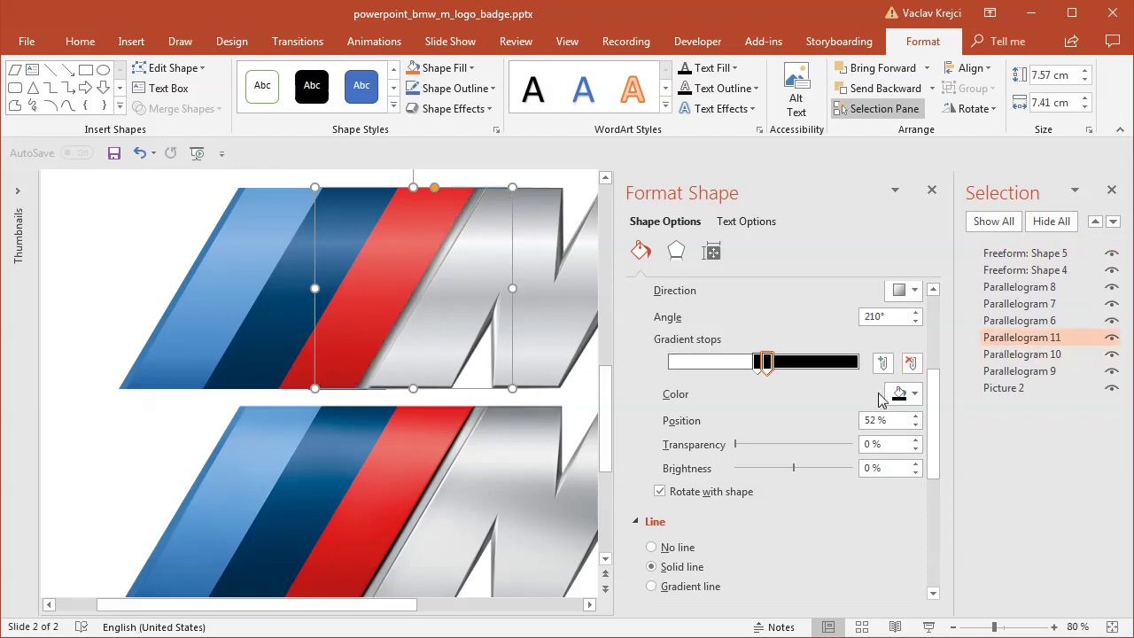
drag(767, 370, 758, 378)
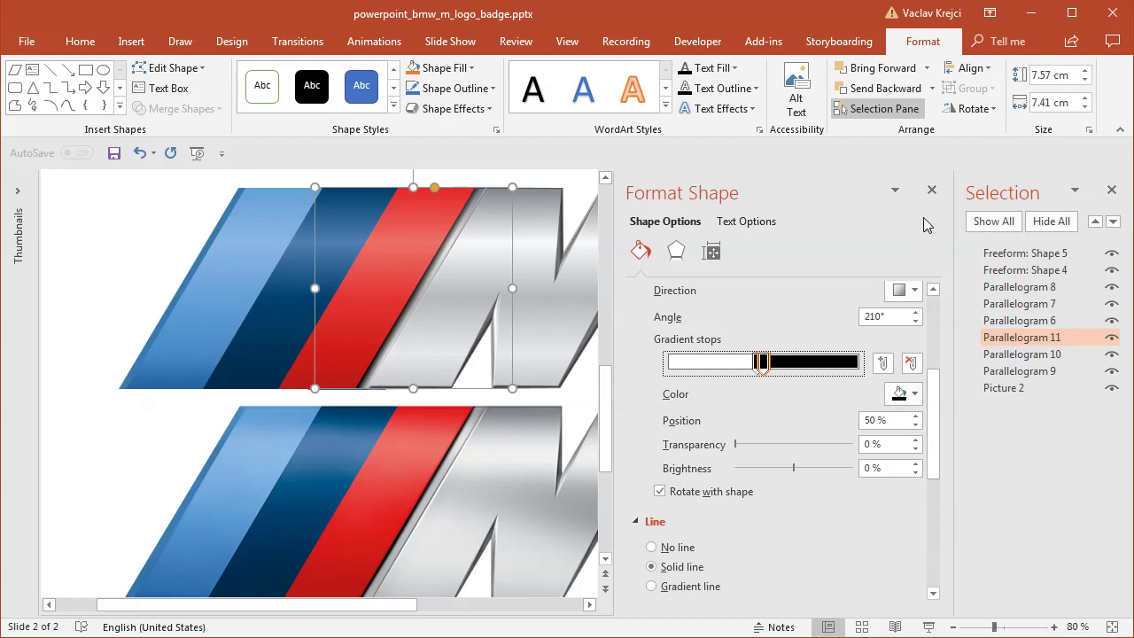
click(931, 189)
click(1111, 190)
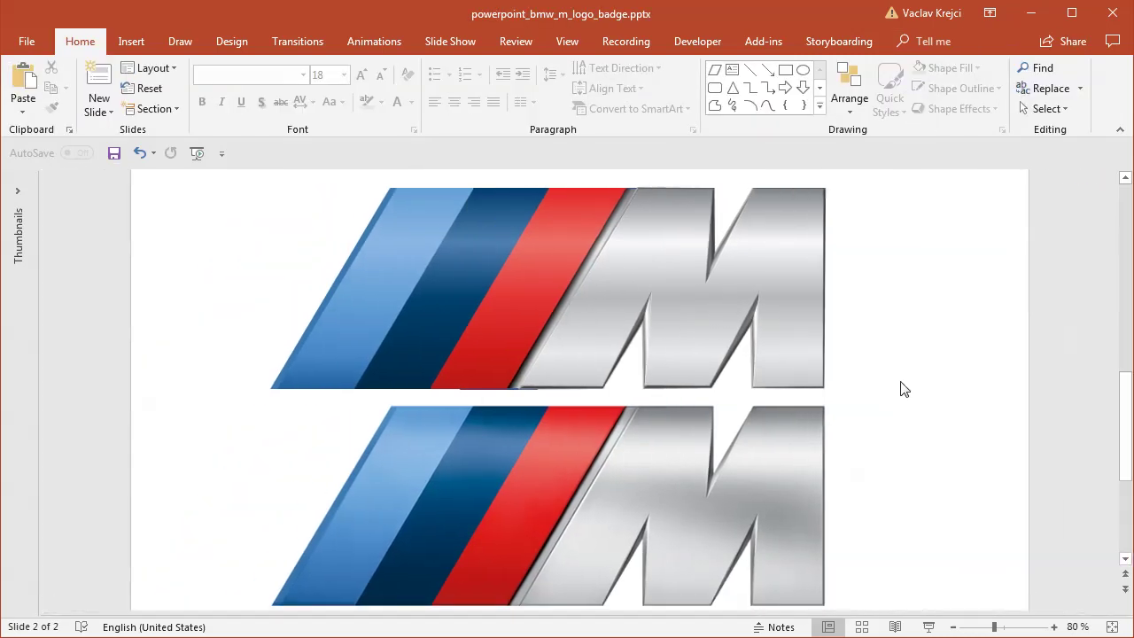
click(953, 627)
click(953, 627)
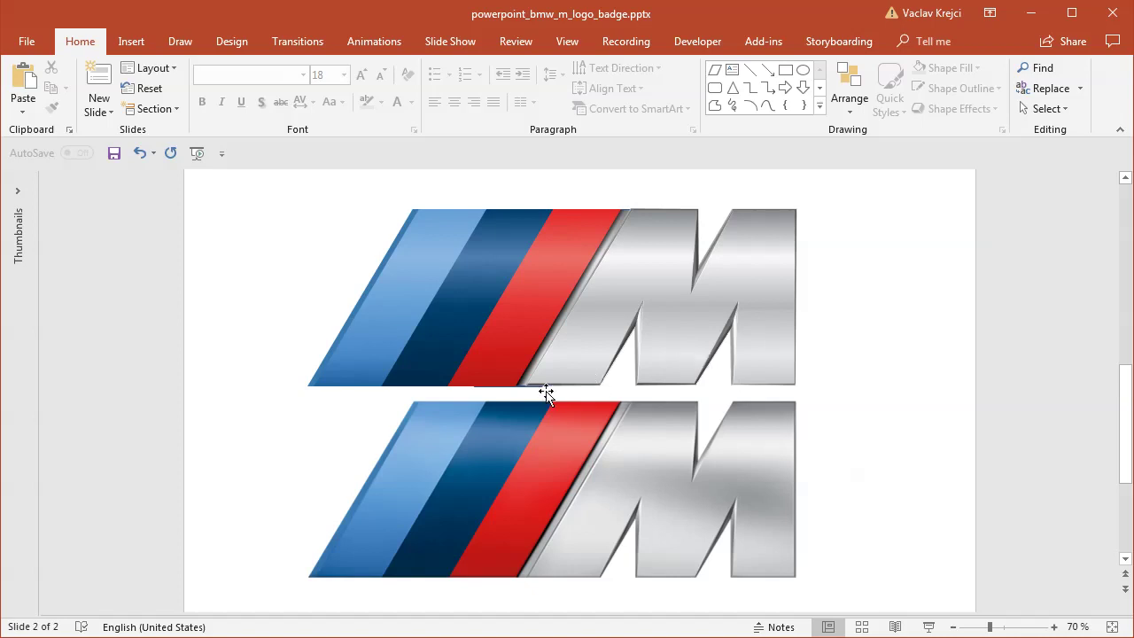
right_click(523, 354)
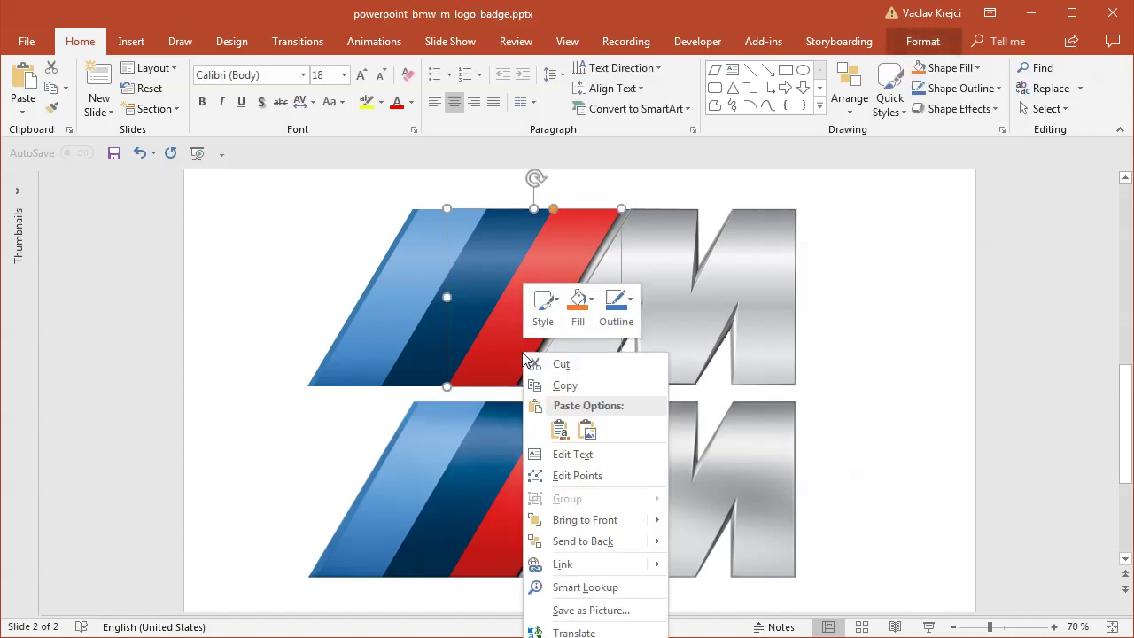
click(585, 637)
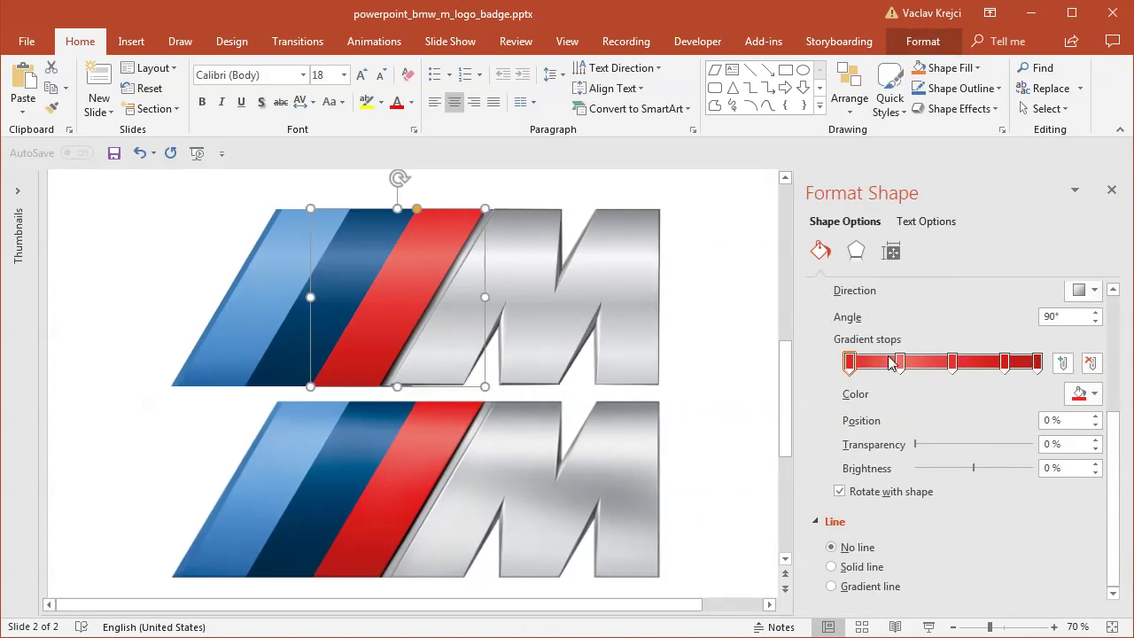
click(1112, 190)
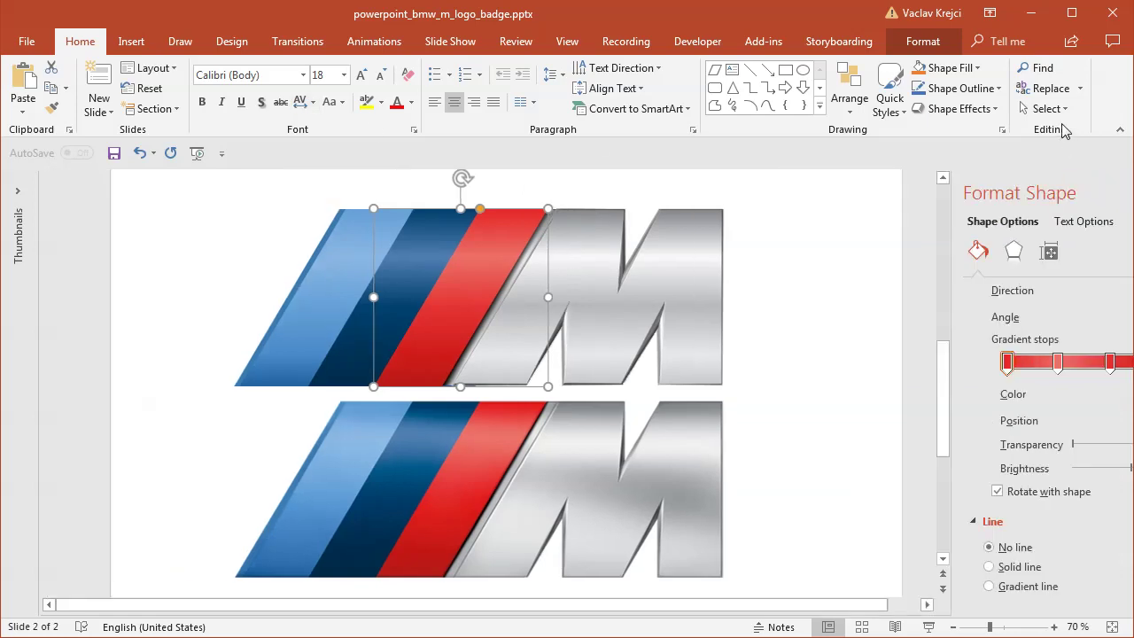
- Remove the outline of the black shadow parallelogram, Parallelogram 11, choosing it from the slide's object list
click(1051, 108)
click(1028, 172)
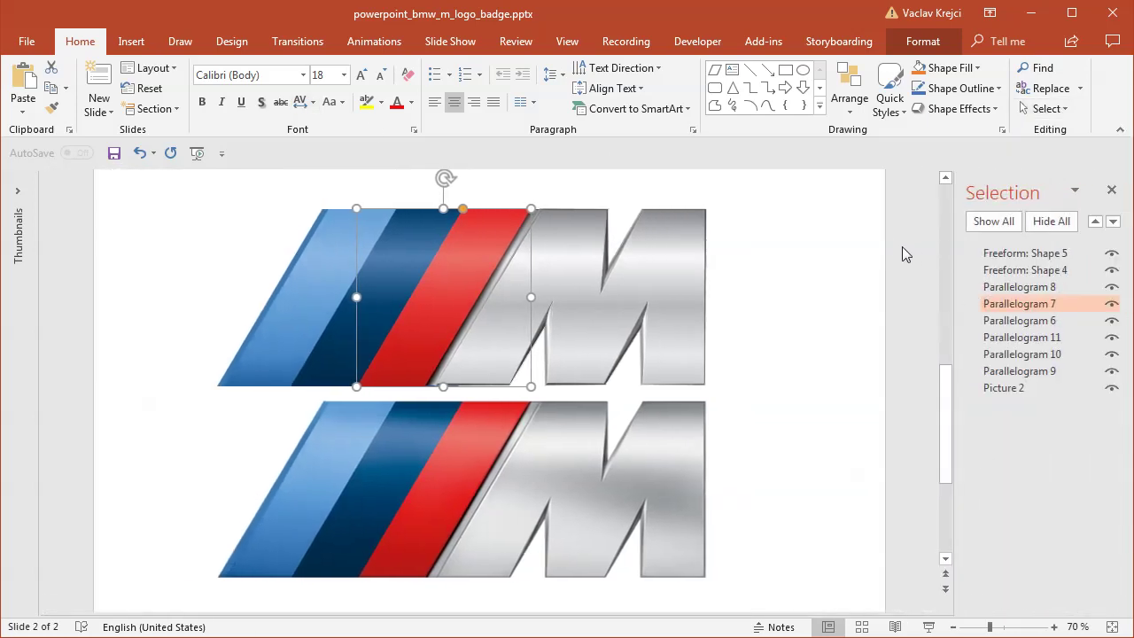
right_click(466, 297)
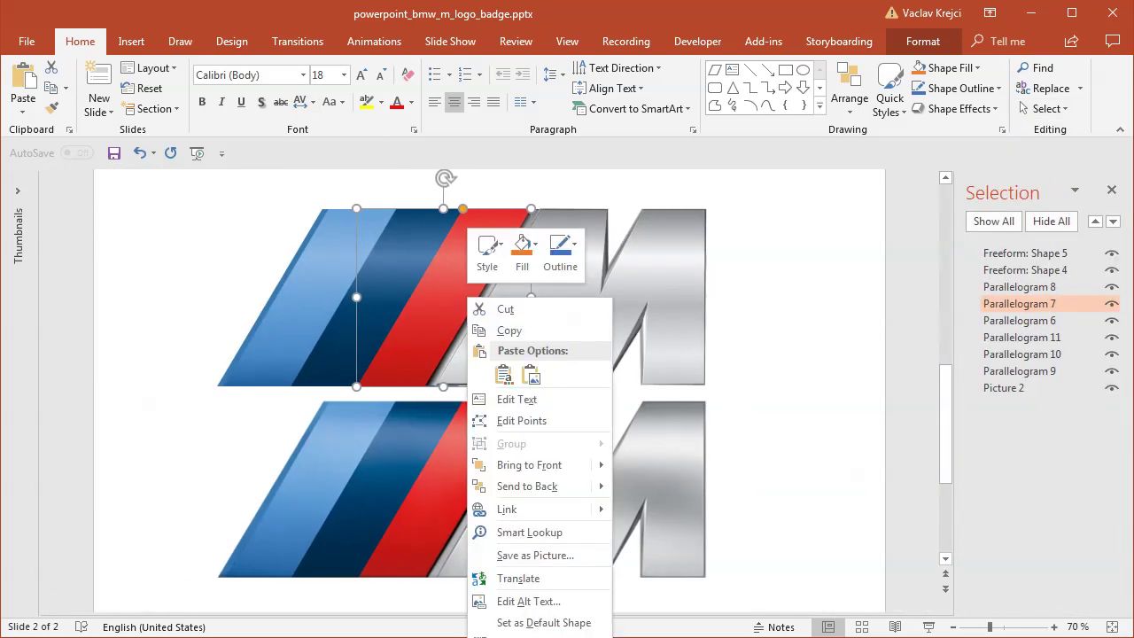
click(532, 636)
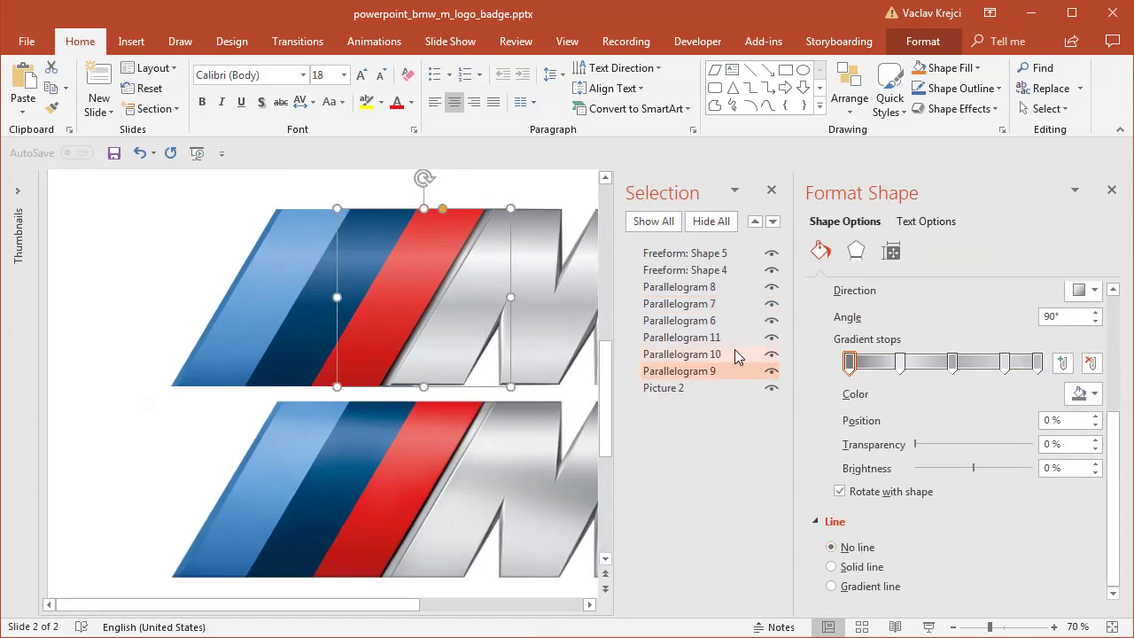
click(740, 355)
click(722, 337)
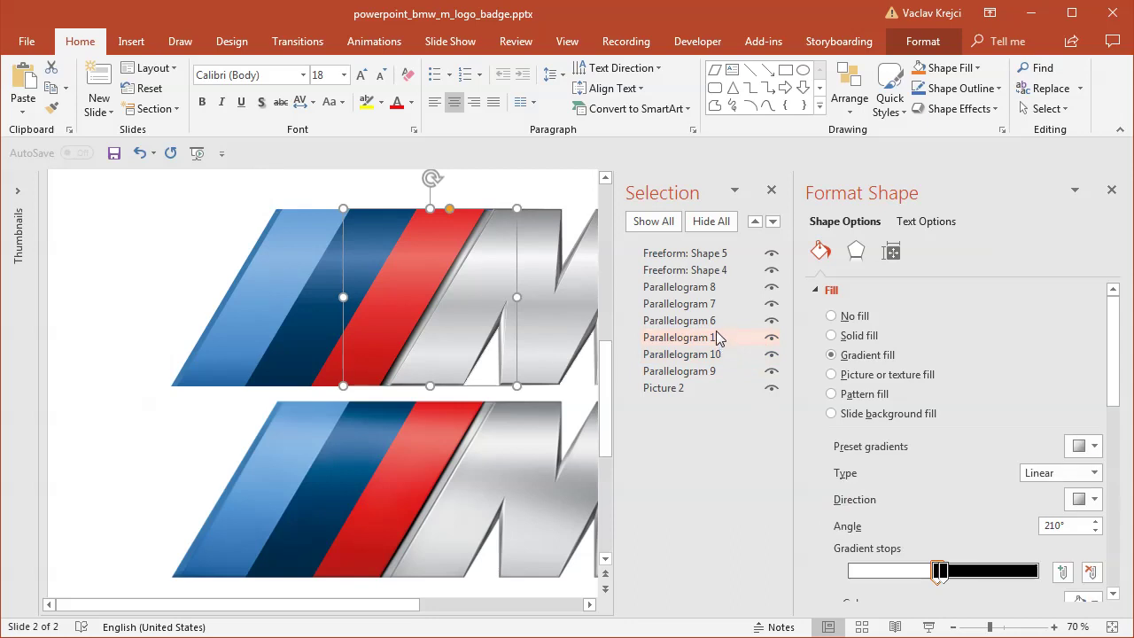
click(829, 289)
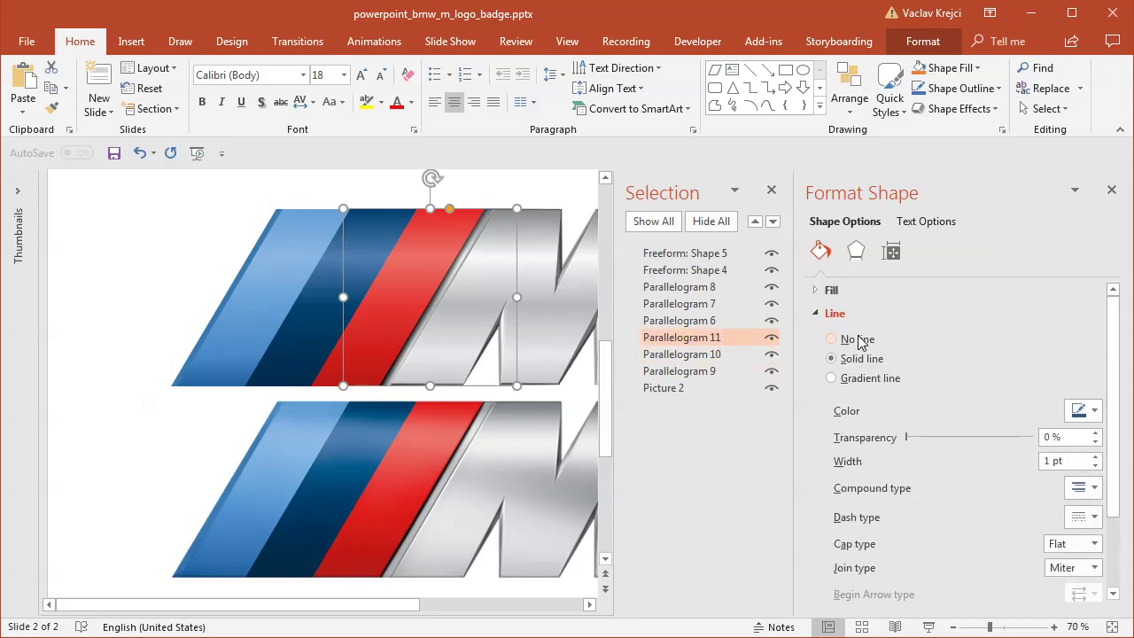
click(832, 339)
- Check the outline settings of the three colour stripes and the two M freeform shapes one after another
click(723, 321)
click(716, 304)
click(716, 288)
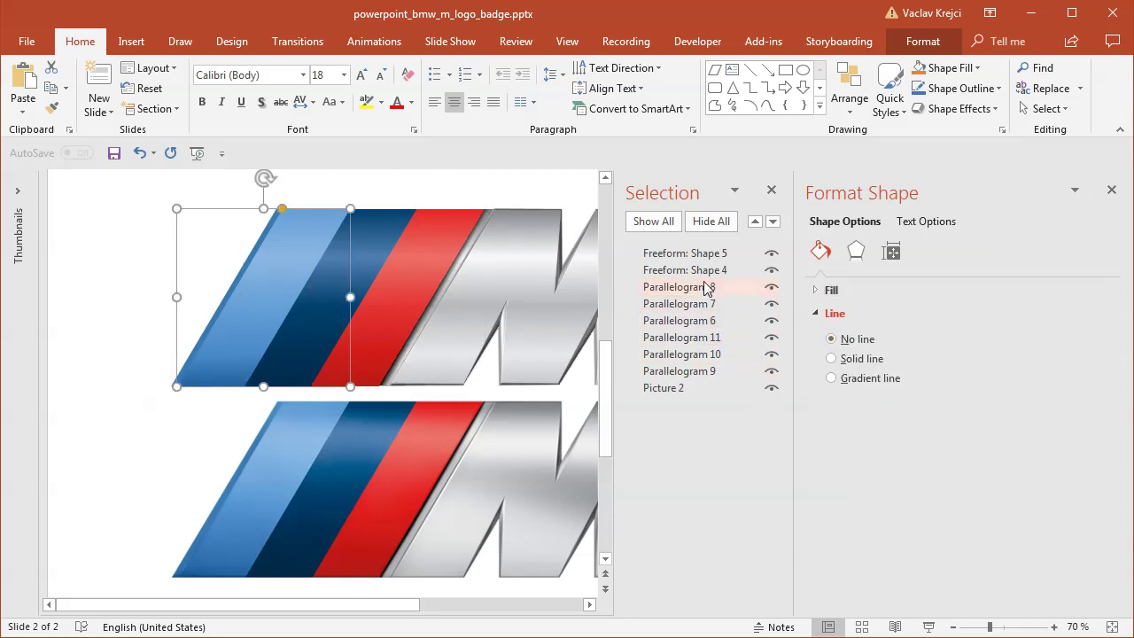
click(706, 270)
click(704, 255)
click(704, 271)
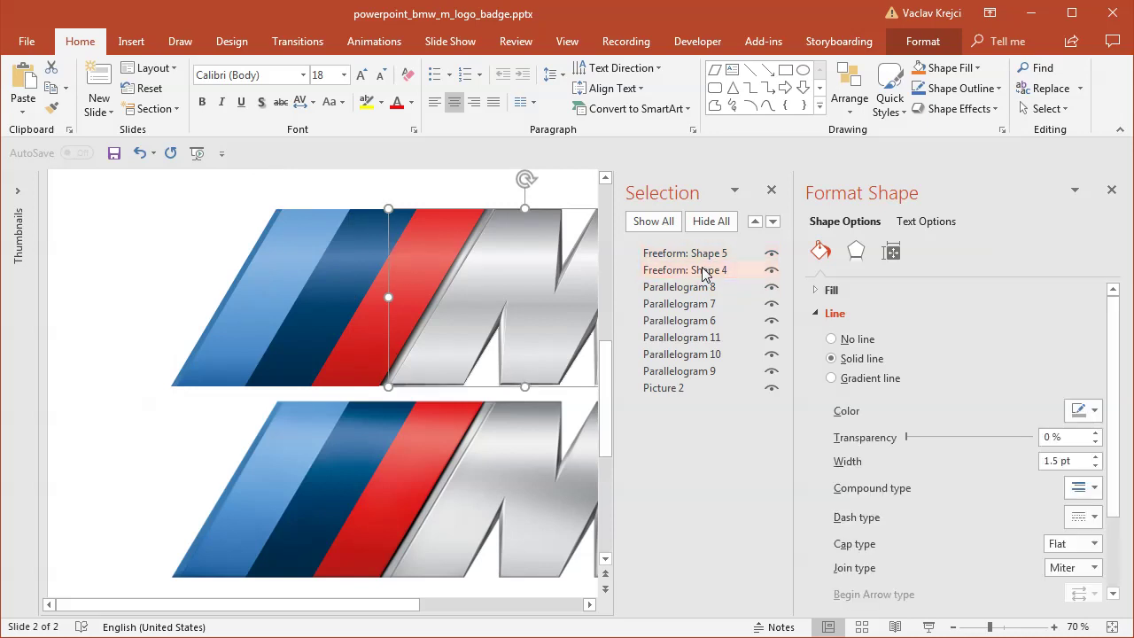
click(1112, 189)
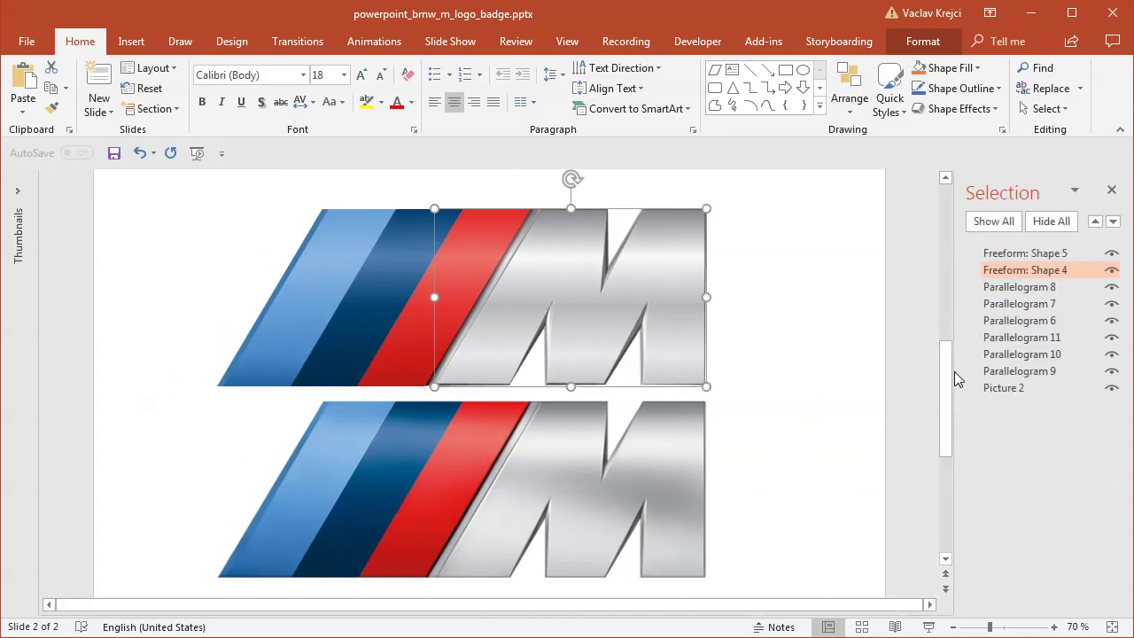
click(828, 351)
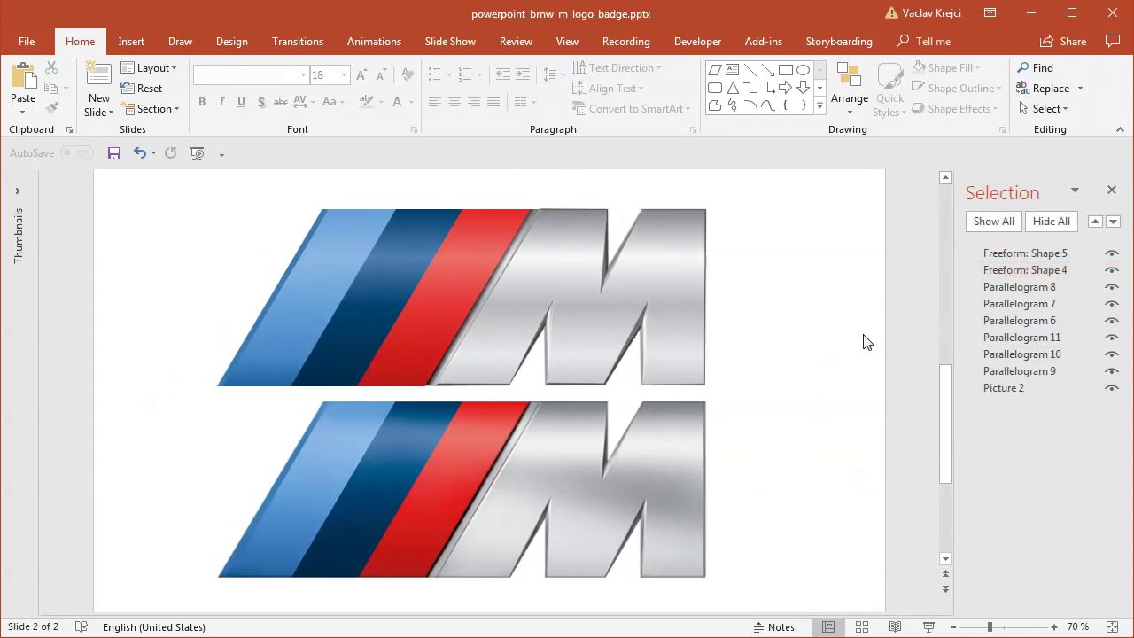